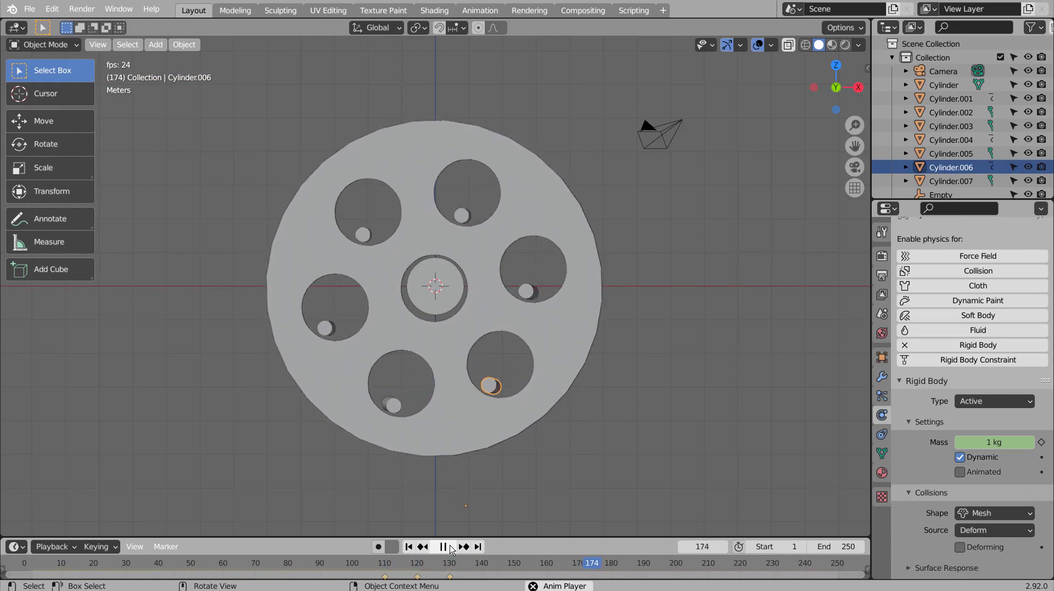
Keyframe the weight ball's mass at 15 kg on frame 120, then replay from frame 1.
{"action": "left_click", "coordinate": [450, 546]}
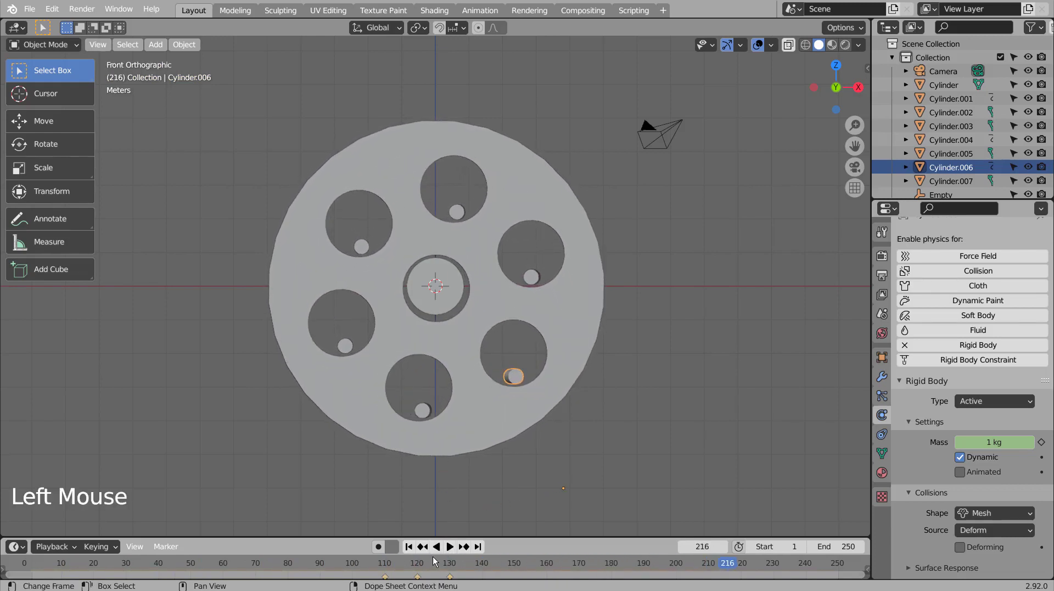
{"action": "left_click", "coordinate": [421, 563]}
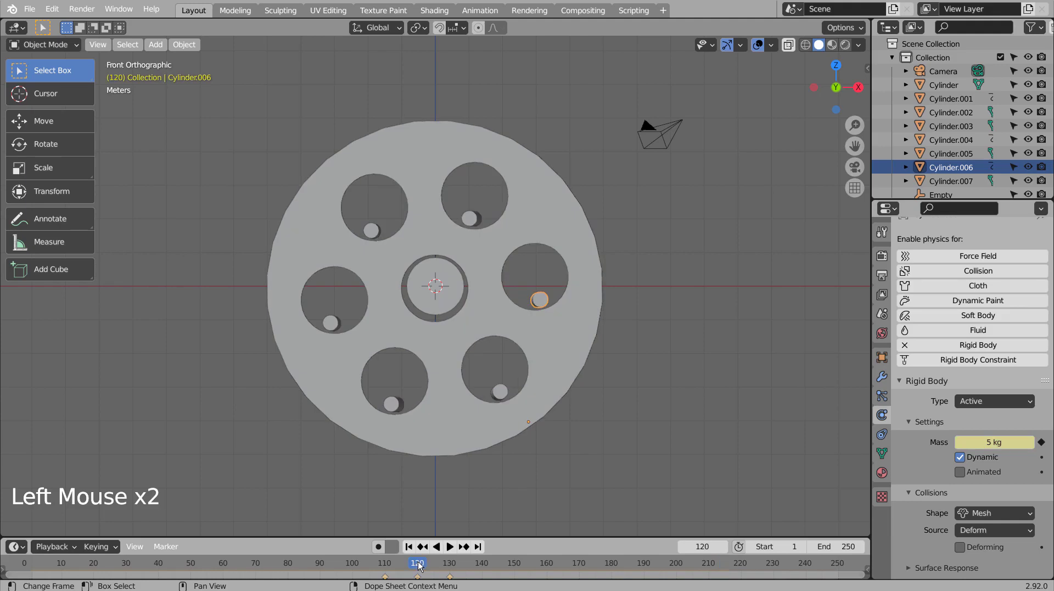
{"action": "left_click", "coordinate": [995, 442]}
{"action": "type", "text": "15"}
{"action": "key", "text": "Return"}
{"action": "key", "text": "i"}
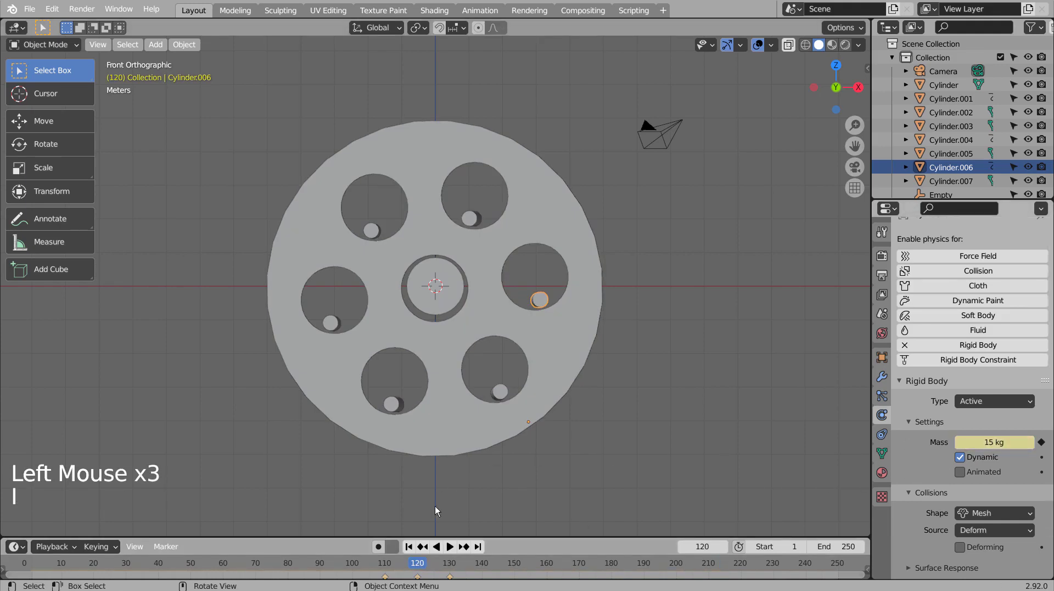
{"action": "left_click", "coordinate": [409, 547]}
{"action": "left_click", "coordinate": [449, 547]}
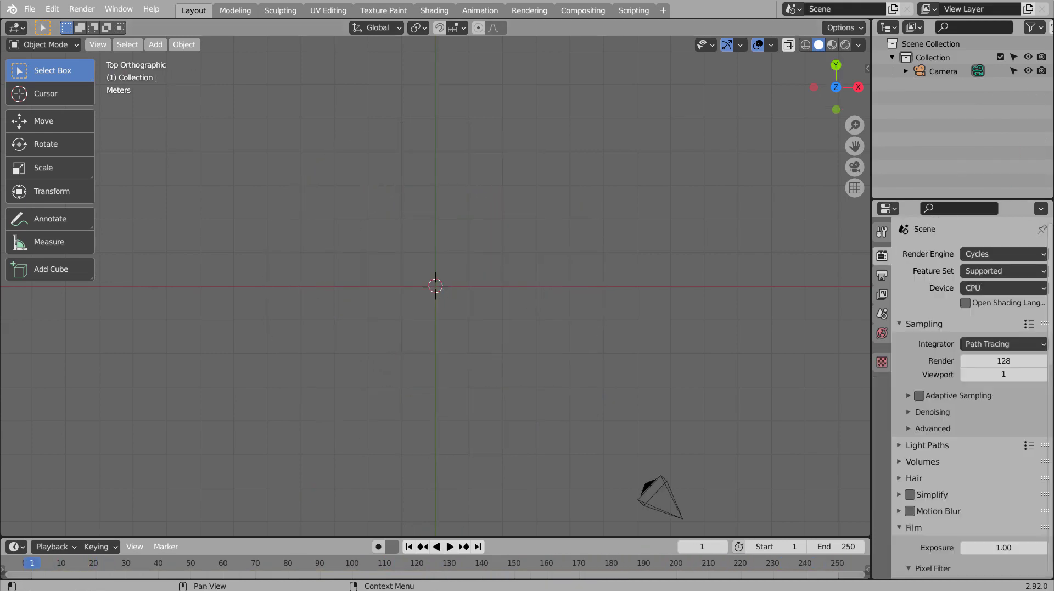
Add a cylinder at the origin and scale it up into the large wheel disc.
{"action": "left_click", "coordinate": [419, 219]}
{"action": "key", "text": "shift+a"}
{"action": "mouse_move", "coordinate": [443, 219]}
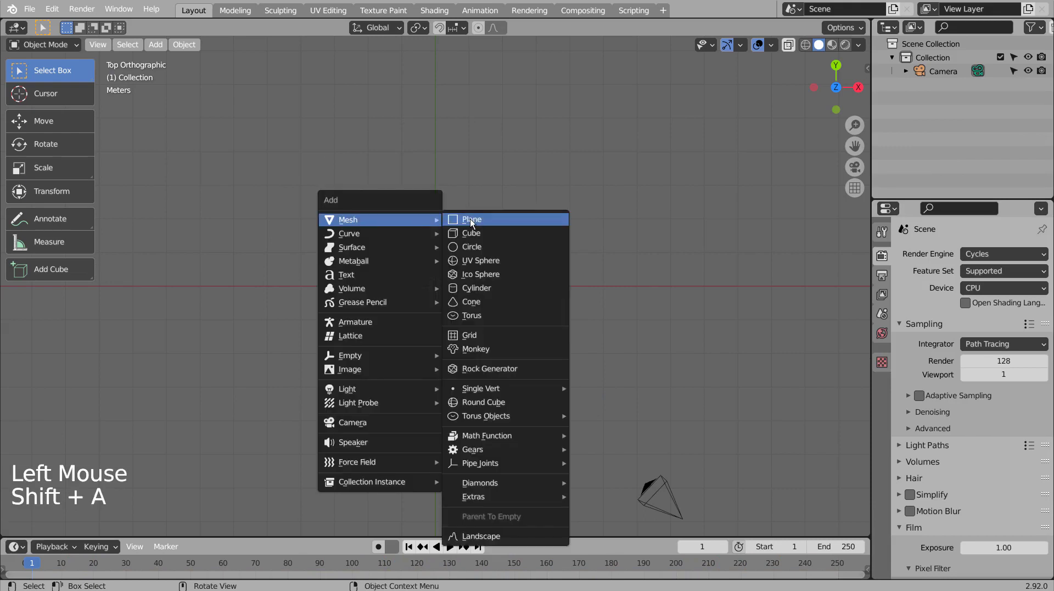
{"action": "left_click", "coordinate": [518, 286]}
{"action": "key", "text": "s"}
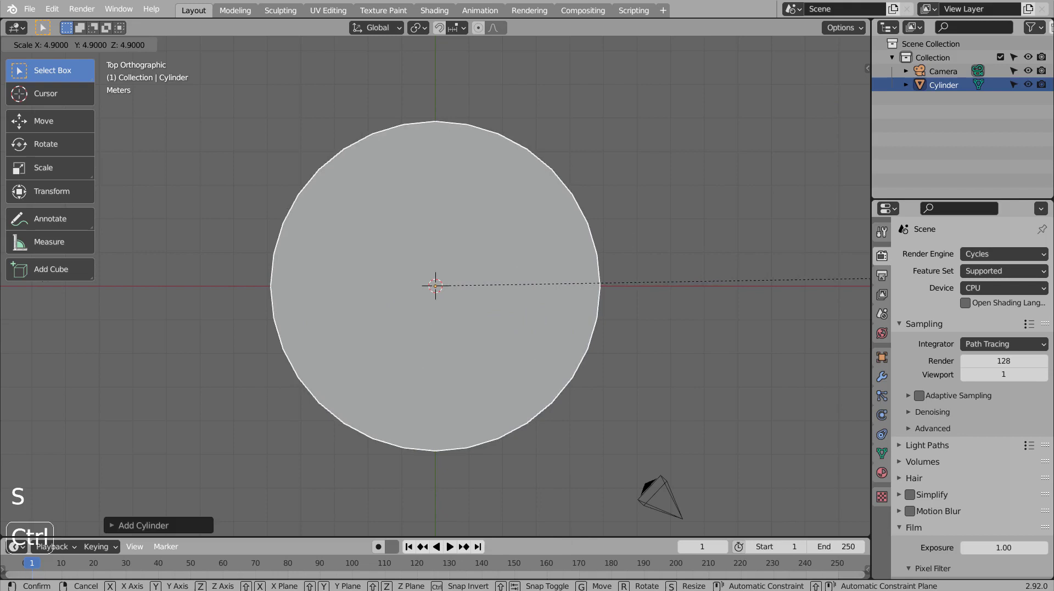
{"action": "left_click", "coordinate": [50, 282]}
Duplicate the wheel at 0.2 scale and move the copy 3 m along Y.
{"action": "key", "text": "shift+d"}
{"action": "key", "text": "s"}
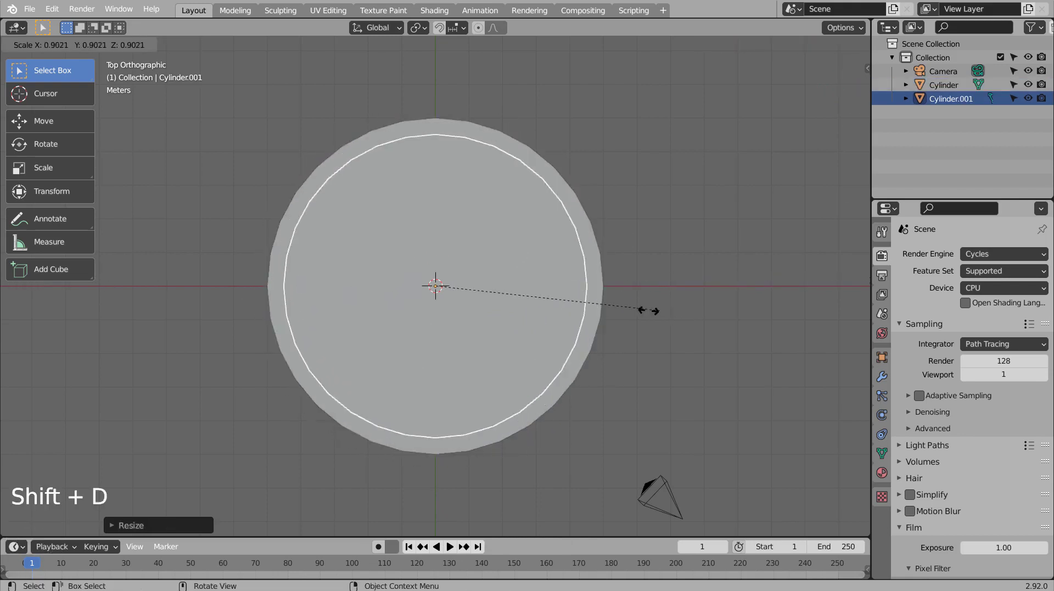
{"action": "key", "text": "ctrl"}
{"action": "left_click", "coordinate": [489, 306]}
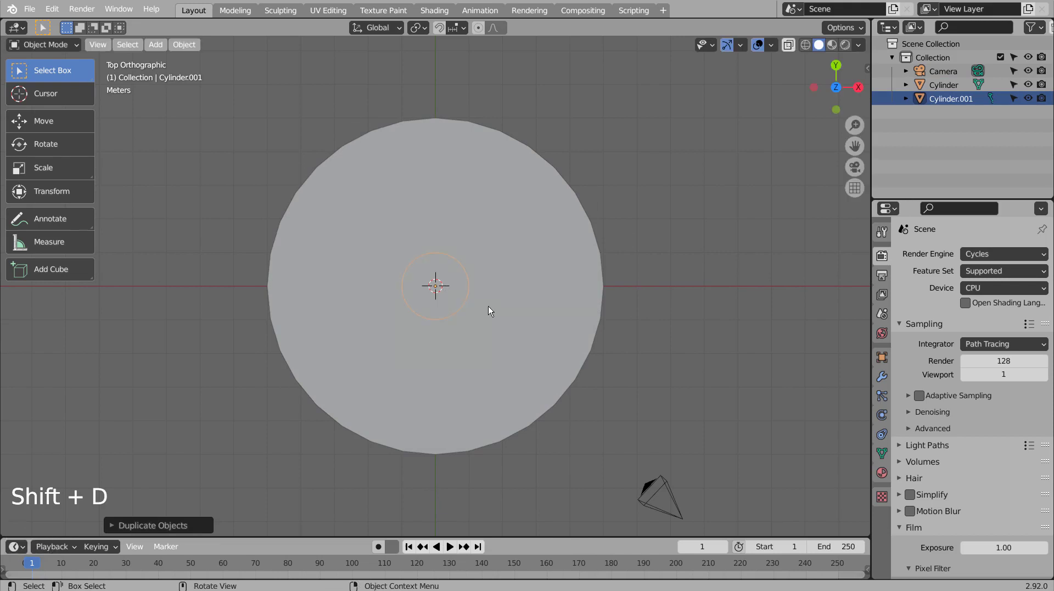
{"action": "key", "text": "g"}
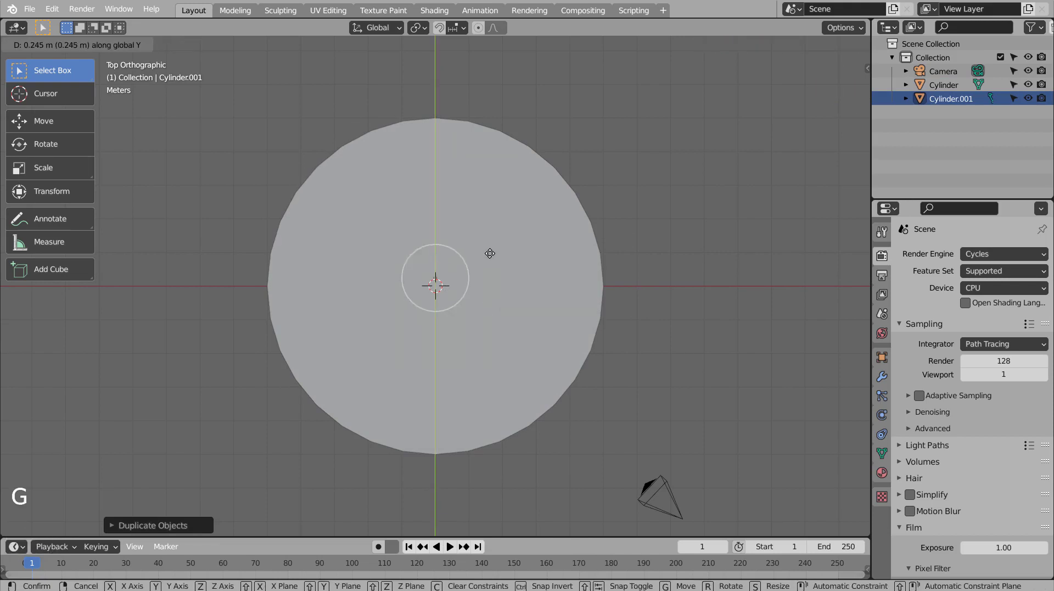
{"action": "key", "text": "ctrl"}
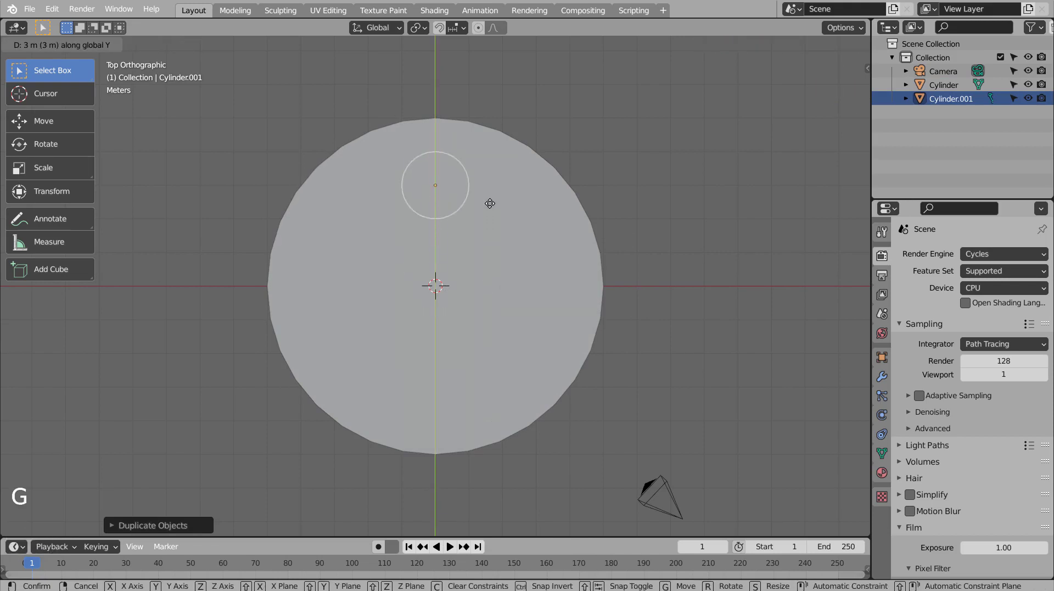
{"action": "key", "text": "ctrl"}
{"action": "left_click", "coordinate": [489, 198]}
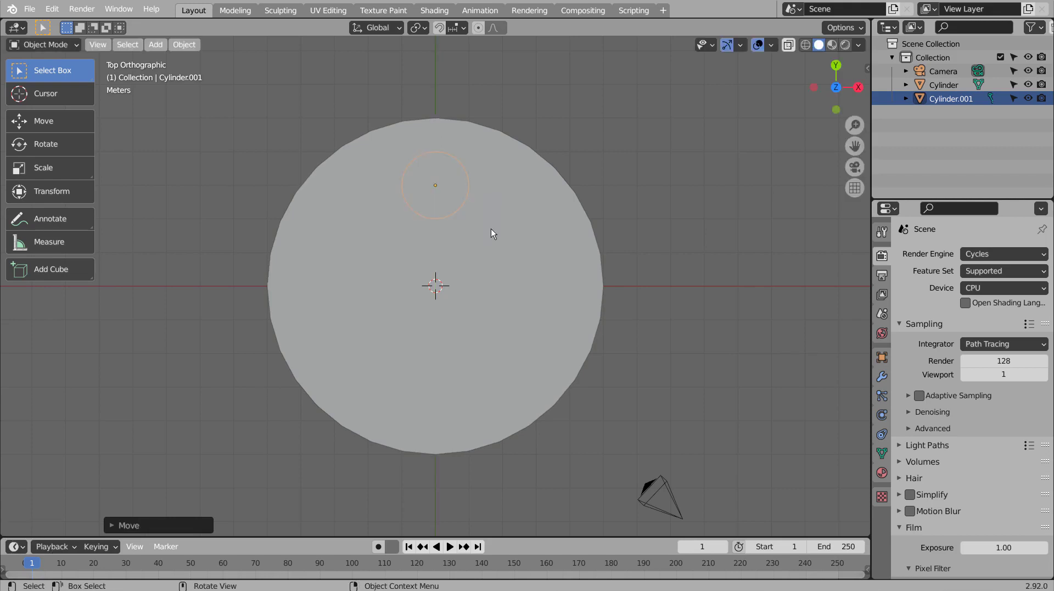
In wireframe, stretch the small cylinder tall so it passes through the wheel.
{"action": "middle_click_drag", "start_coordinate": [699, 371], "coordinate": [480, 344]}
{"action": "left_click", "coordinate": [480, 344]}
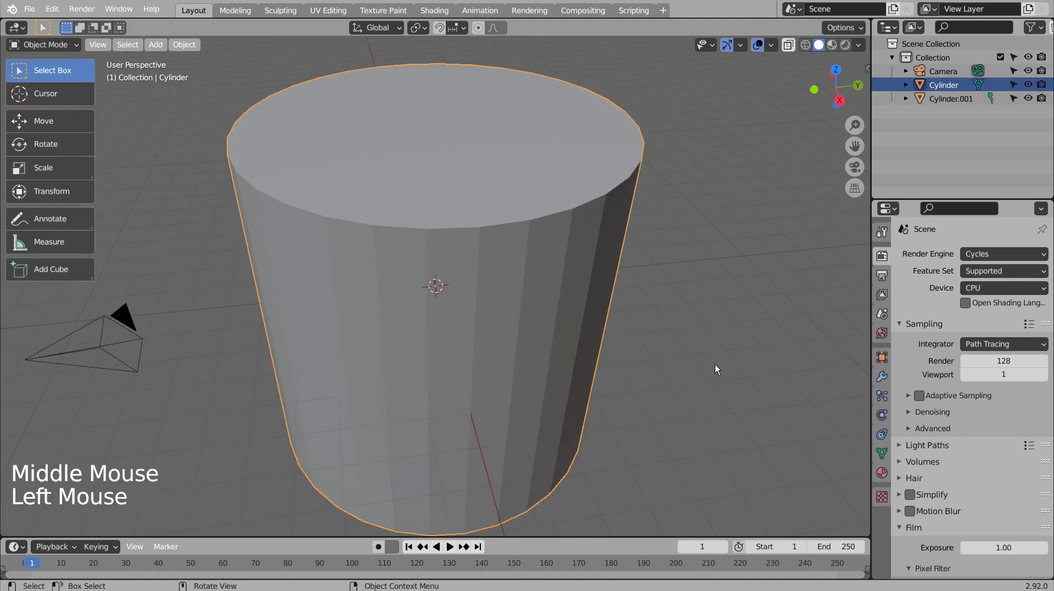
{"action": "key", "text": "shift+z"}
{"action": "left_click", "coordinate": [528, 279]}
{"action": "key", "text": "s"}
{"action": "key", "text": "y"}
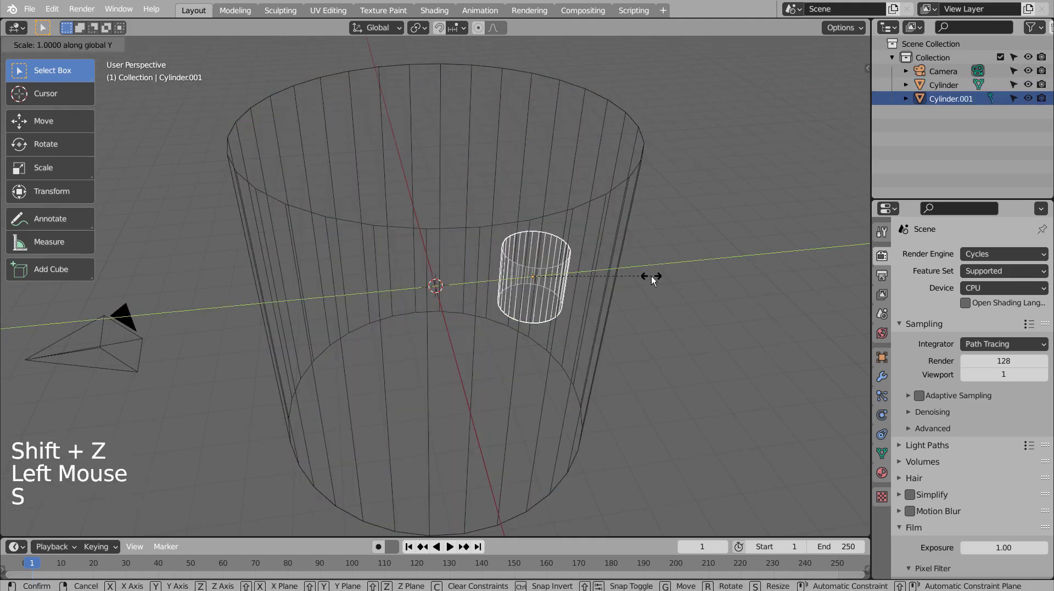
{"action": "key", "text": "x"}
{"action": "left_click", "coordinate": [189, 306]}
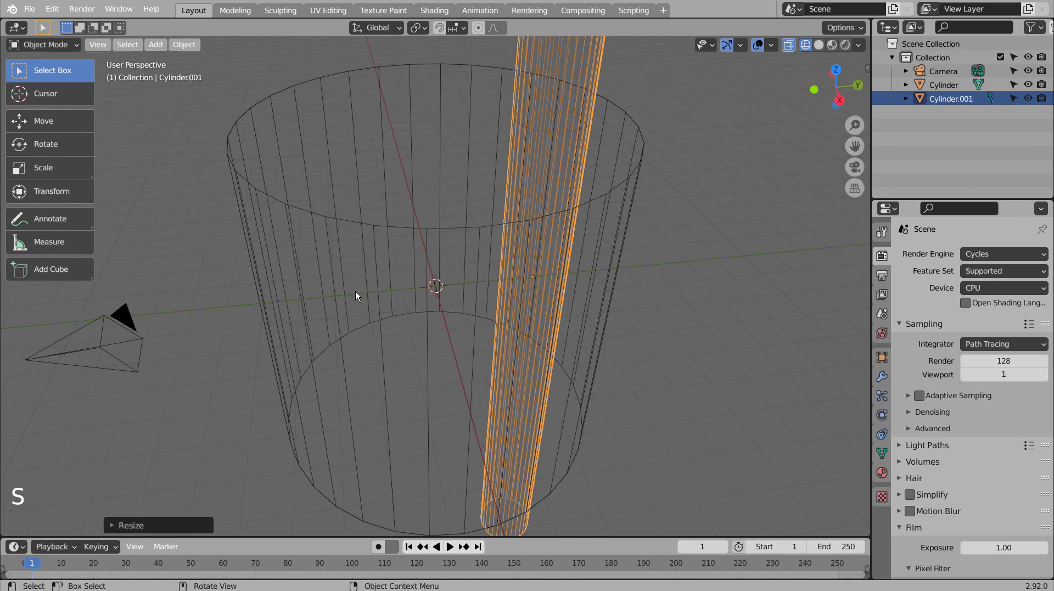
{"action": "key", "text": "KP_1"}
{"action": "key", "text": "KP_7"}
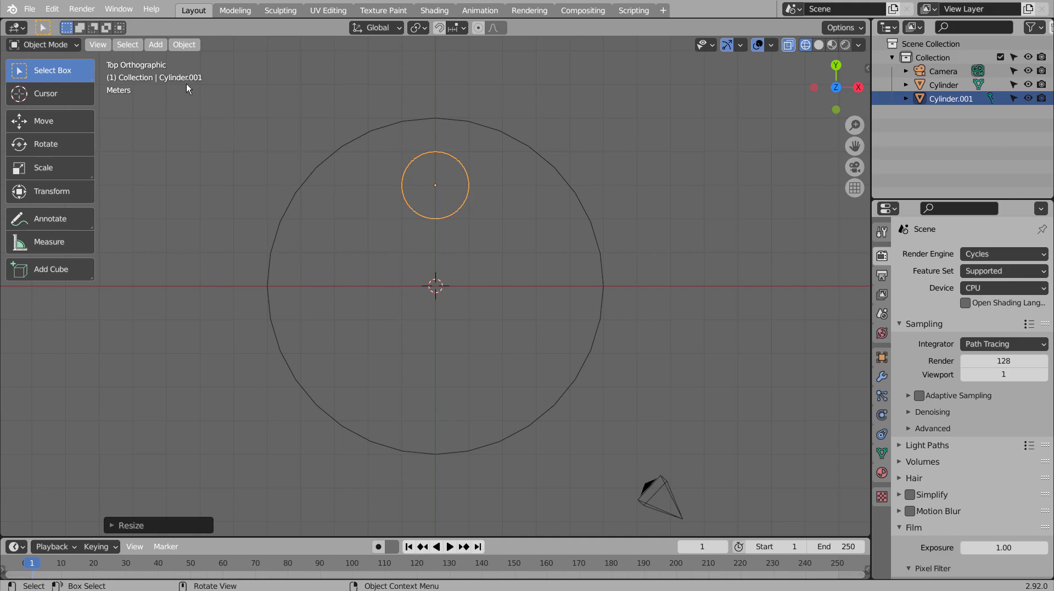
Set the small cylinder's origin to the 3D cursor and add a Plain Axes Empty at the centre.
{"action": "left_click", "coordinate": [184, 45]}
{"action": "mouse_move", "coordinate": [193, 75]}
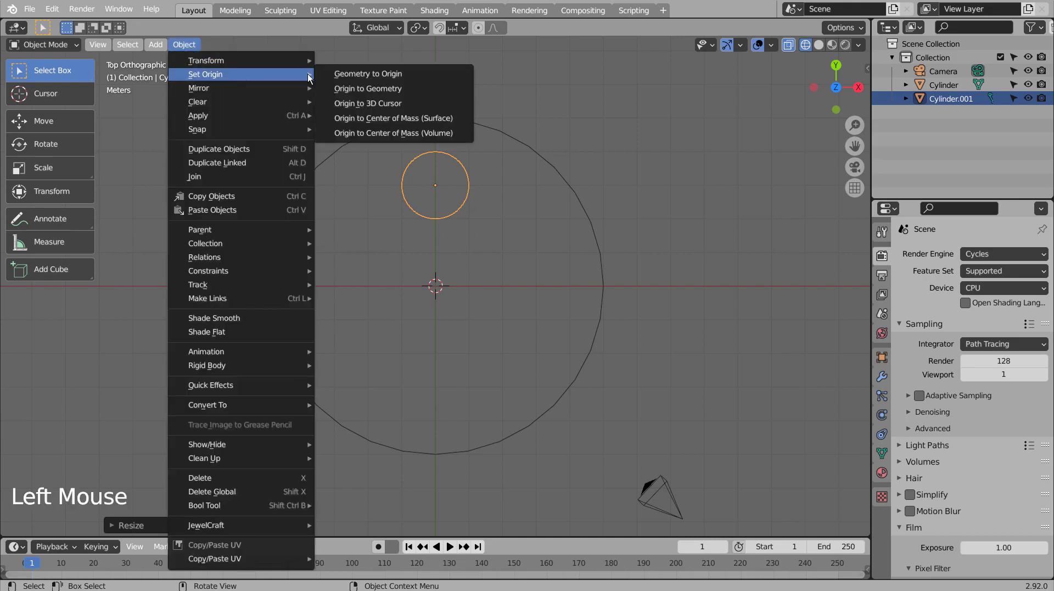
{"action": "left_click", "coordinate": [354, 105]}
{"action": "key", "text": "shift+a"}
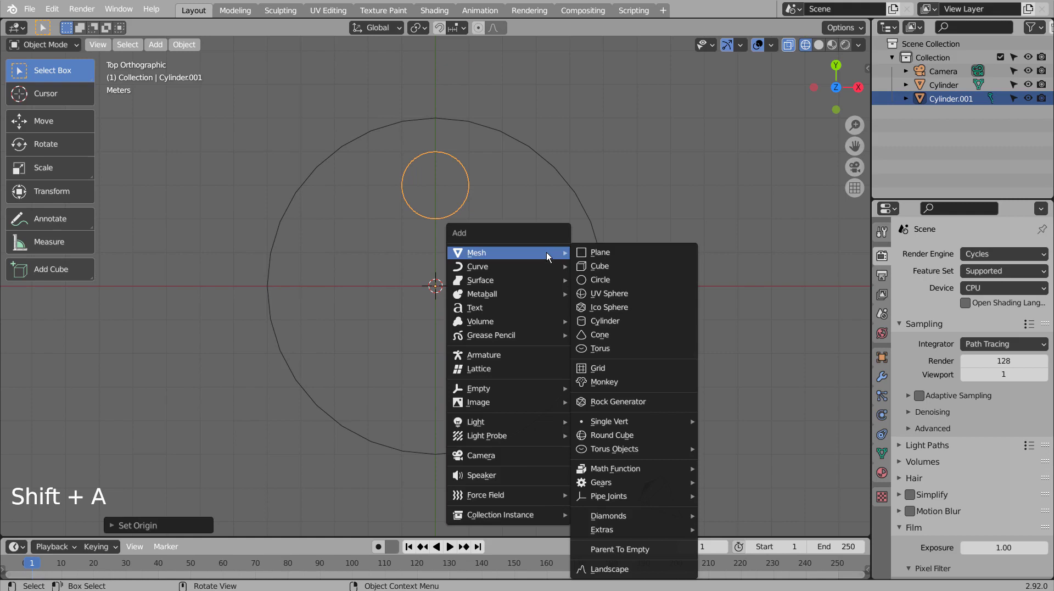
{"action": "mouse_move", "coordinate": [537, 391]}
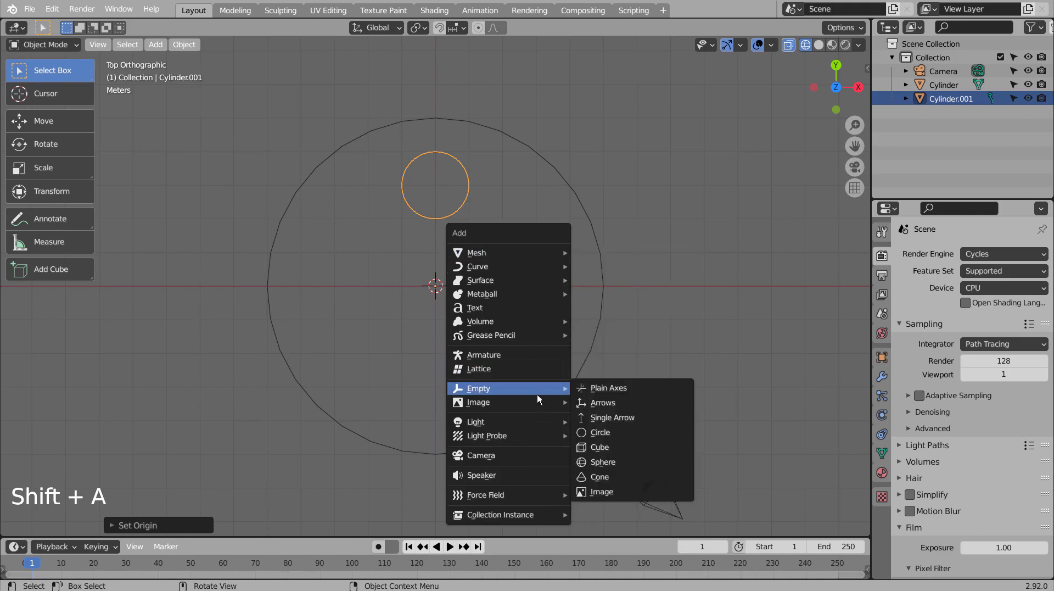
{"action": "left_click", "coordinate": [601, 386]}
Give the small cylinder an Array modifier using the Empty as Object Offset, without relative offset.
{"action": "left_click", "coordinate": [453, 213]}
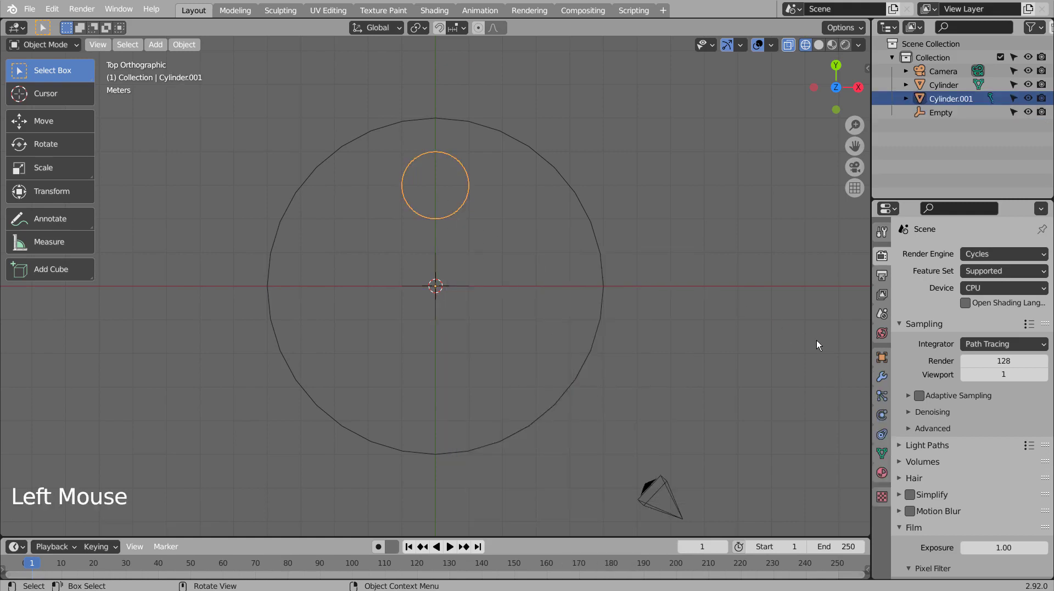
{"action": "left_click", "coordinate": [879, 376]}
{"action": "left_click", "coordinate": [962, 255]}
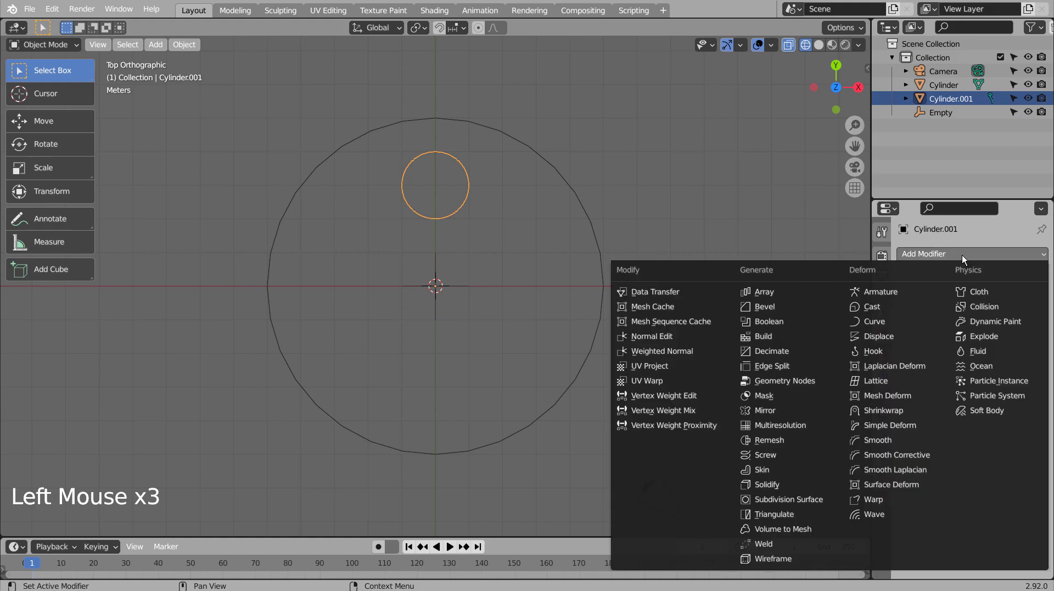
{"action": "left_click", "coordinate": [772, 292]}
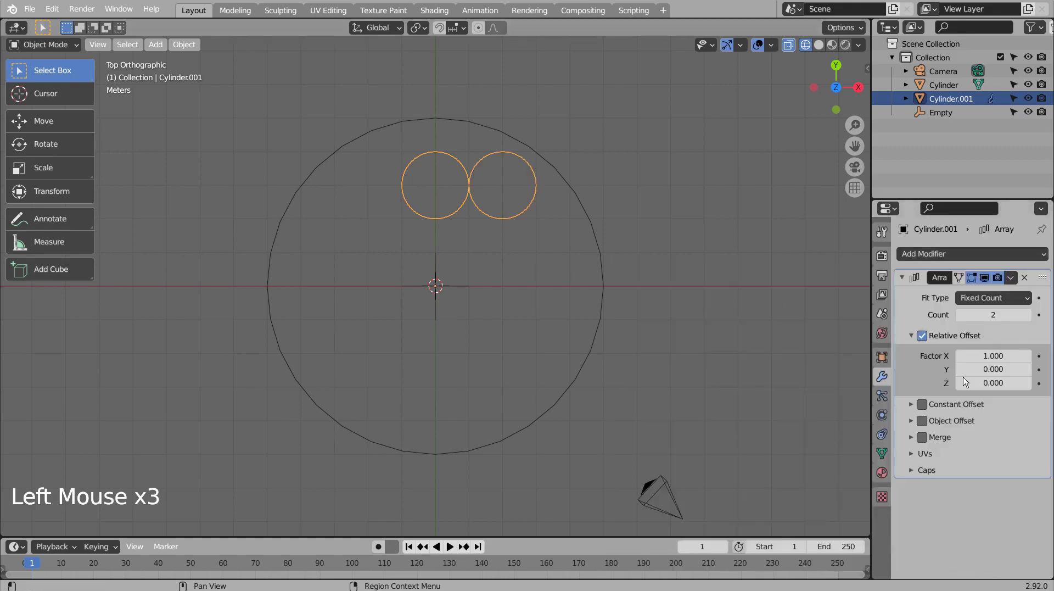
{"action": "left_click", "coordinate": [923, 336]}
{"action": "left_click", "coordinate": [914, 421]}
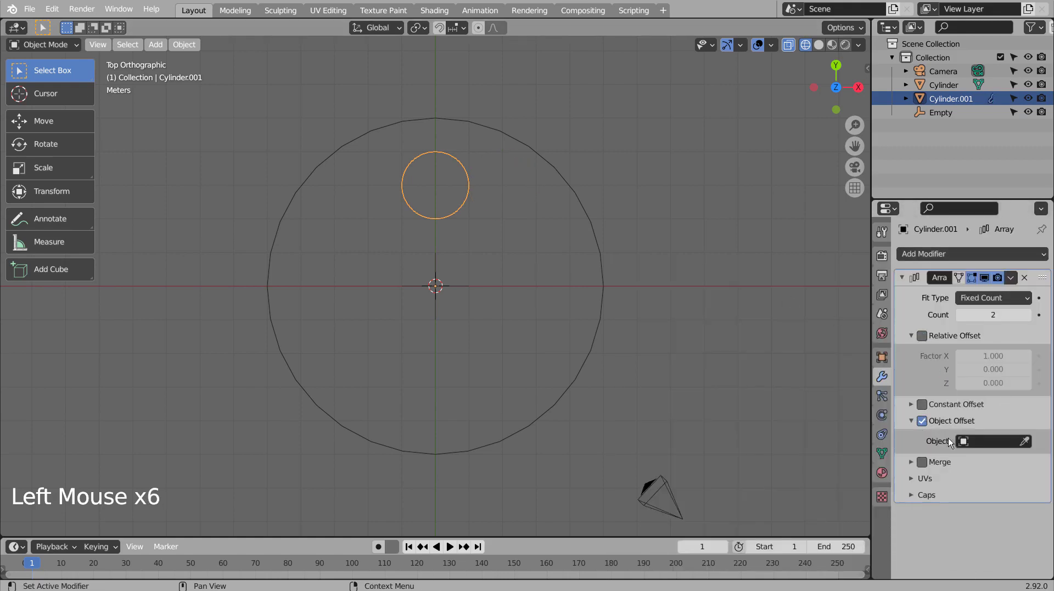
{"action": "left_click", "coordinate": [963, 440]}
{"action": "left_click", "coordinate": [923, 326]}
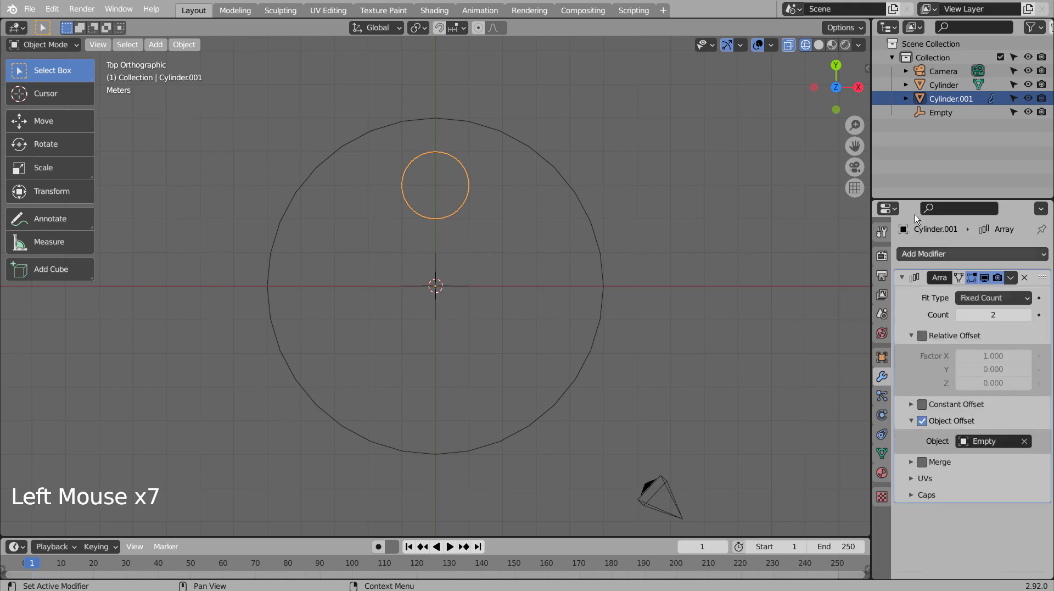
Rotate the Empty -60° on Z and set the array count to 6.
{"action": "left_click", "coordinate": [940, 112]}
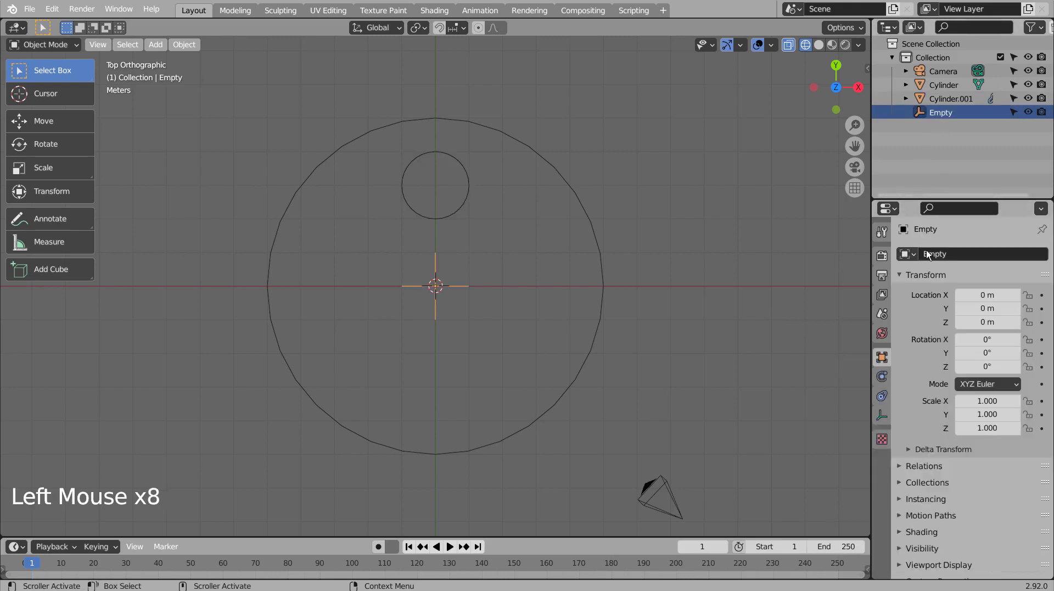
{"action": "left_click", "coordinate": [975, 365]}
{"action": "type", "text": "-60"}
{"action": "key", "text": "Return"}
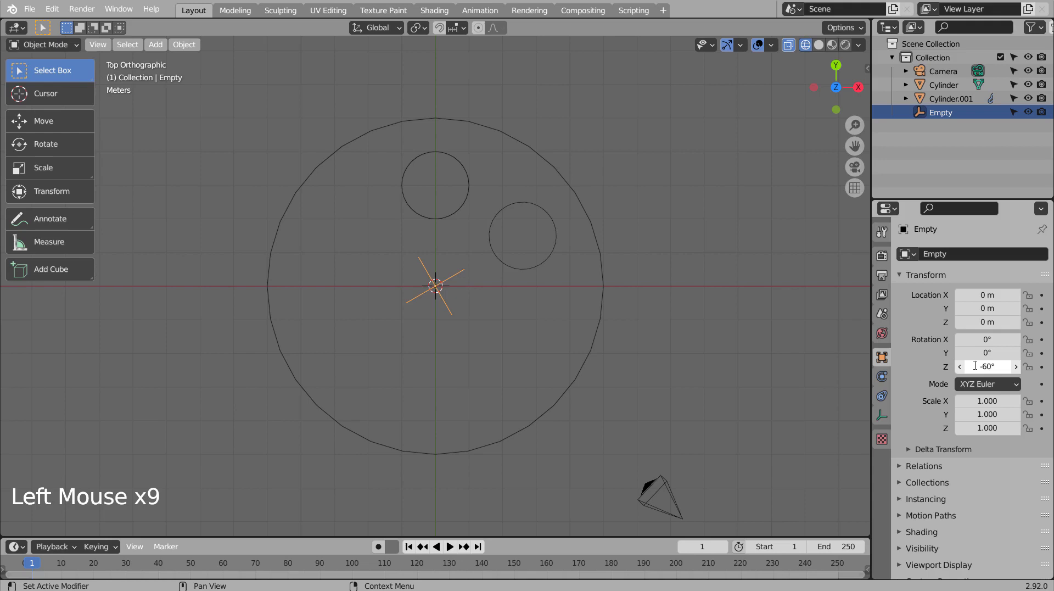
{"action": "left_click", "coordinate": [548, 254]}
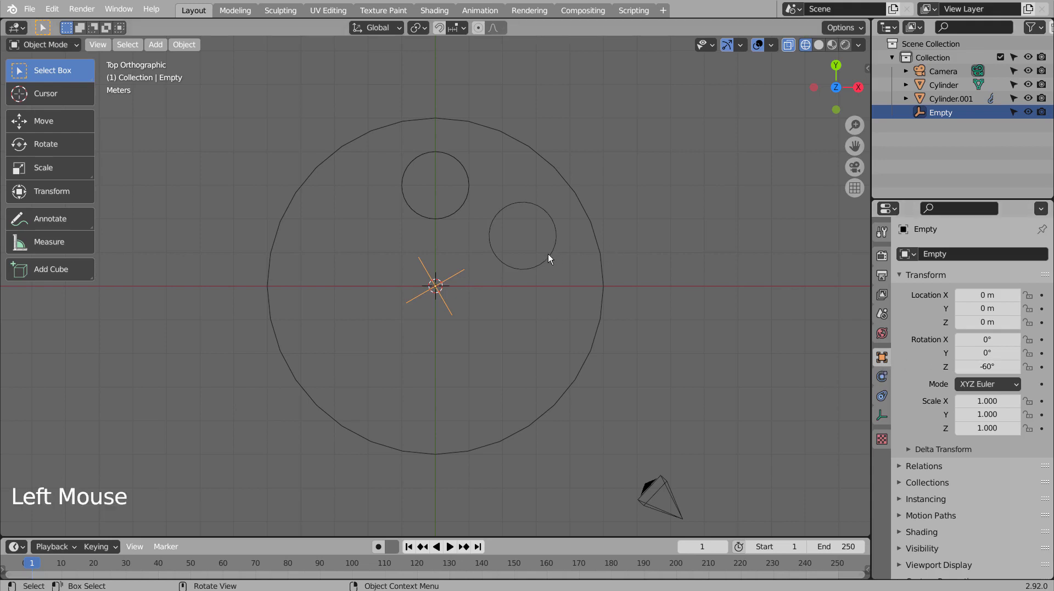
{"action": "double_click", "coordinate": [993, 315]}
{"action": "type", "text": "6"}
{"action": "key", "text": "Return"}
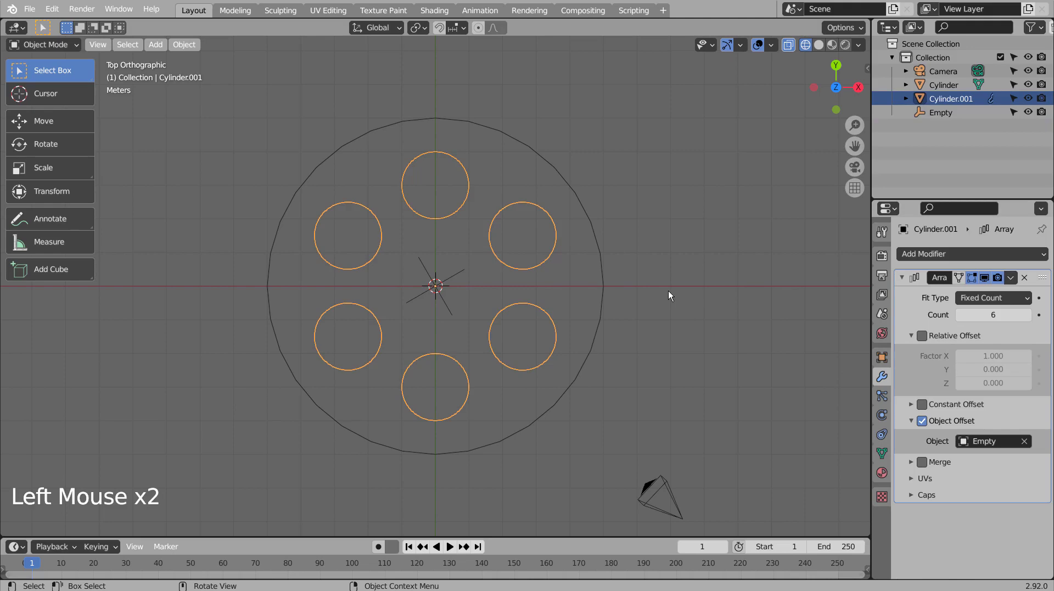
Apply all transforms and the Array modifier to the hole cylinders.
{"action": "middle_click_drag", "start_coordinate": [718, 370], "coordinate": [670, 259]}
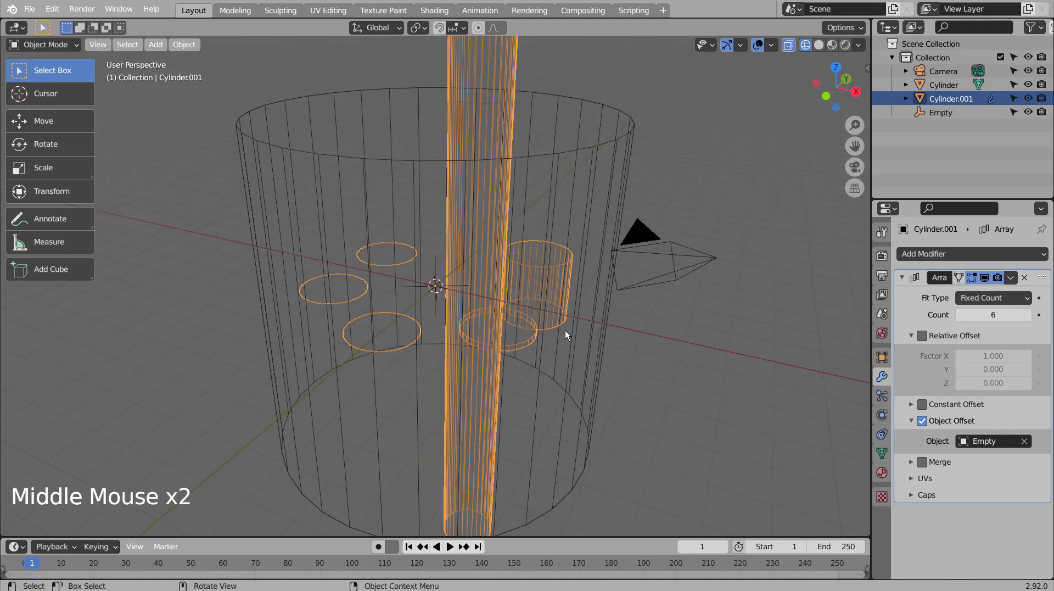
{"action": "key", "text": "ctrl+a"}
{"action": "left_click", "coordinate": [597, 252]}
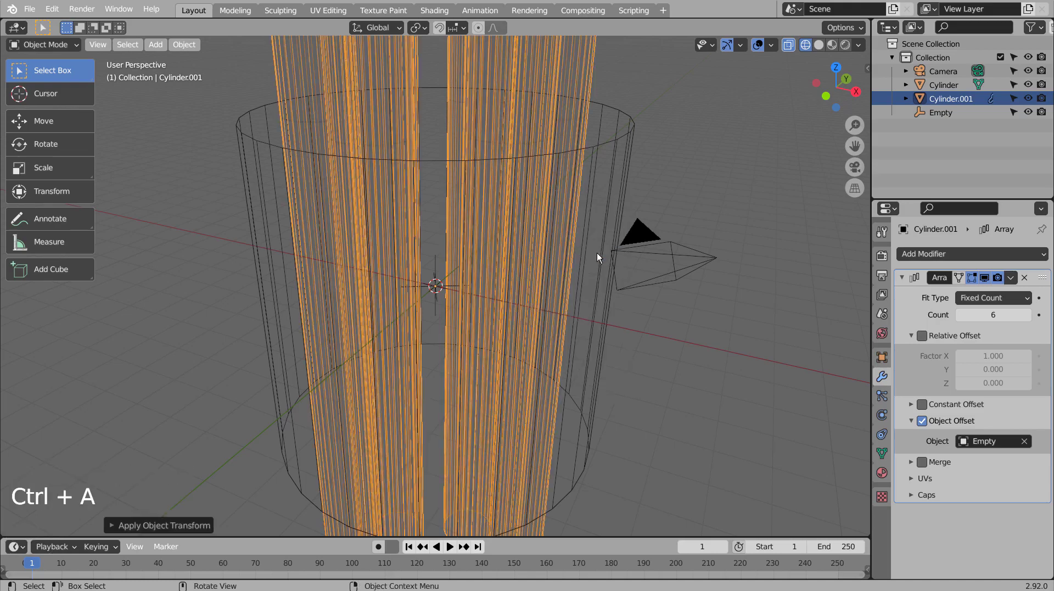
{"action": "middle_click_drag", "start_coordinate": [674, 314], "coordinate": [874, 341]}
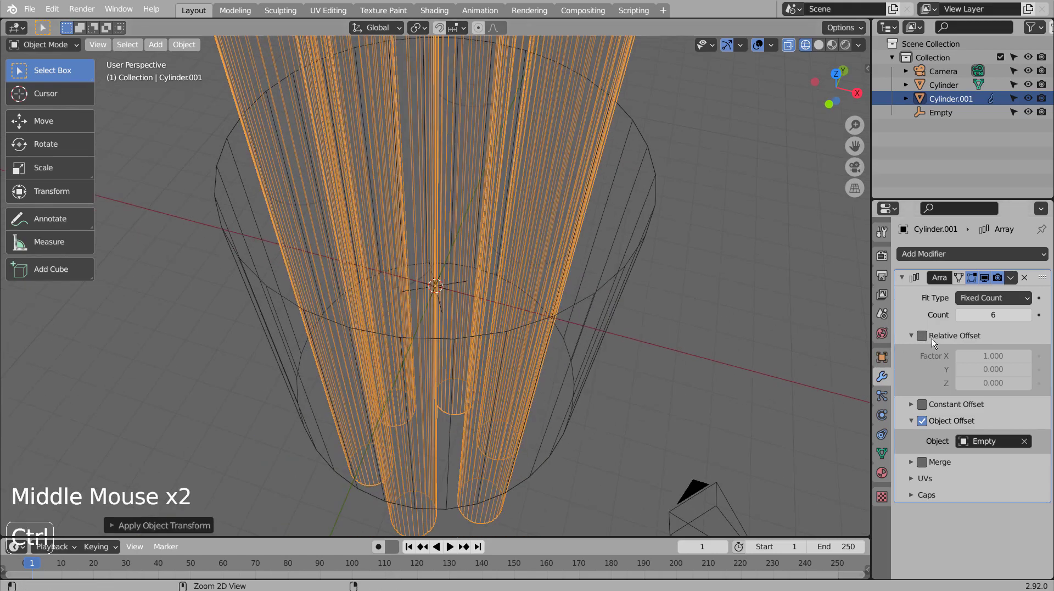
{"action": "key", "text": "ctrl+a"}
Cut the six holes with an applied Boolean Difference using Cylinder.001, then delete the cutters.
{"action": "left_click", "coordinate": [649, 262]}
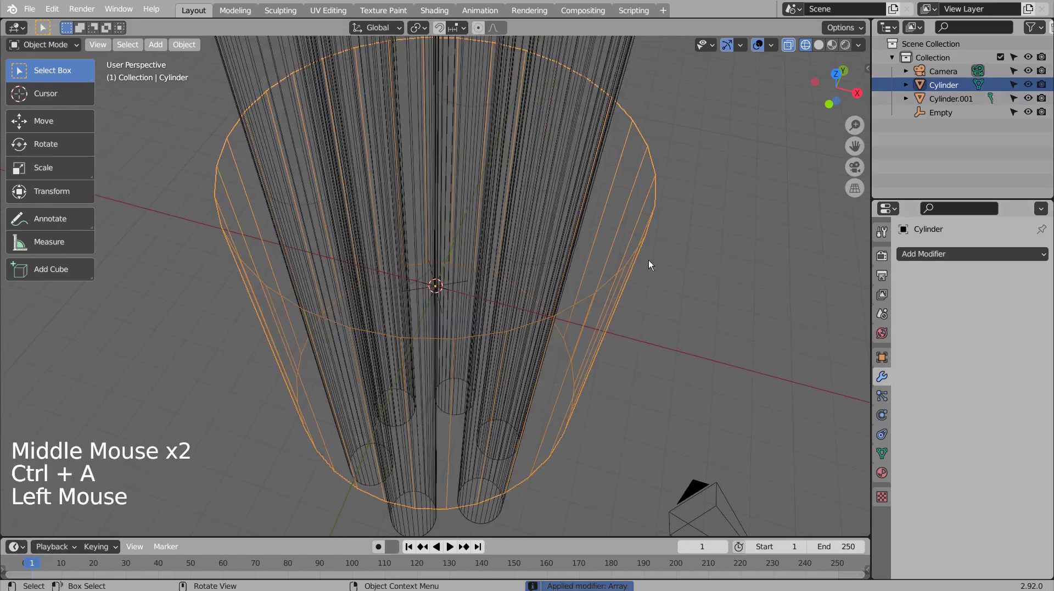
{"action": "left_click", "coordinate": [951, 254]}
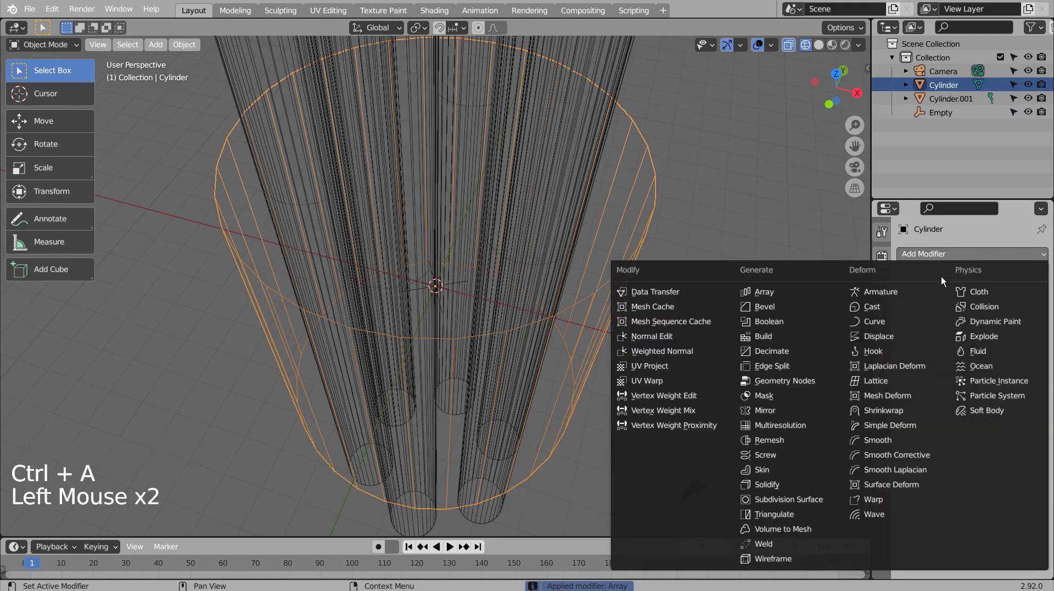
{"action": "left_click", "coordinate": [780, 320]}
{"action": "left_click", "coordinate": [1024, 332]}
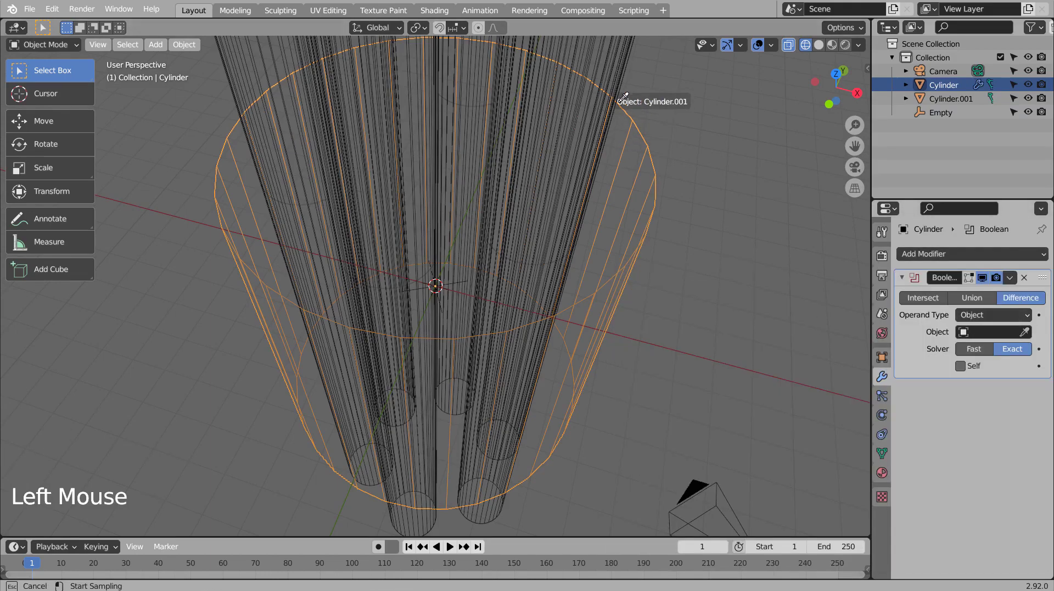
{"action": "left_click", "coordinate": [618, 65]}
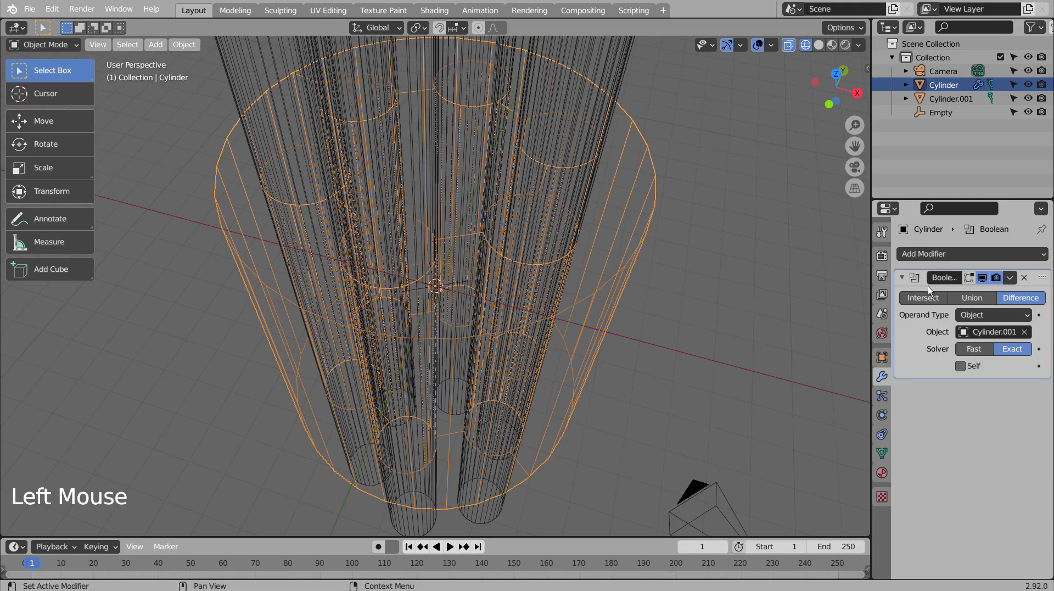
{"action": "key", "text": "ctrl+a"}
{"action": "left_click", "coordinate": [610, 72]}
{"action": "key", "text": "x"}
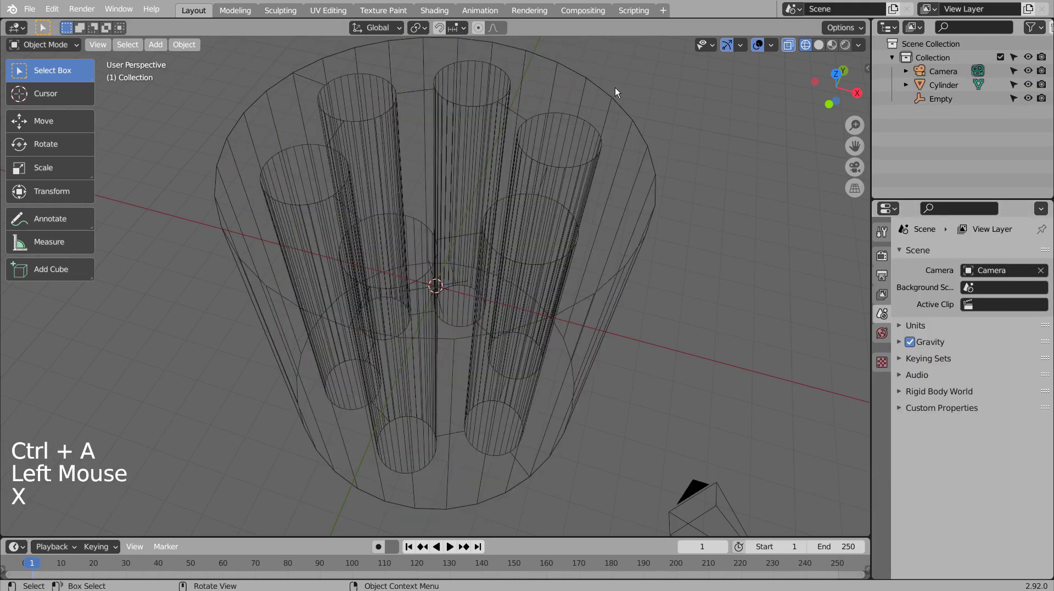
{"action": "key", "text": "KP_1"}
{"action": "key", "text": "KP_7"}
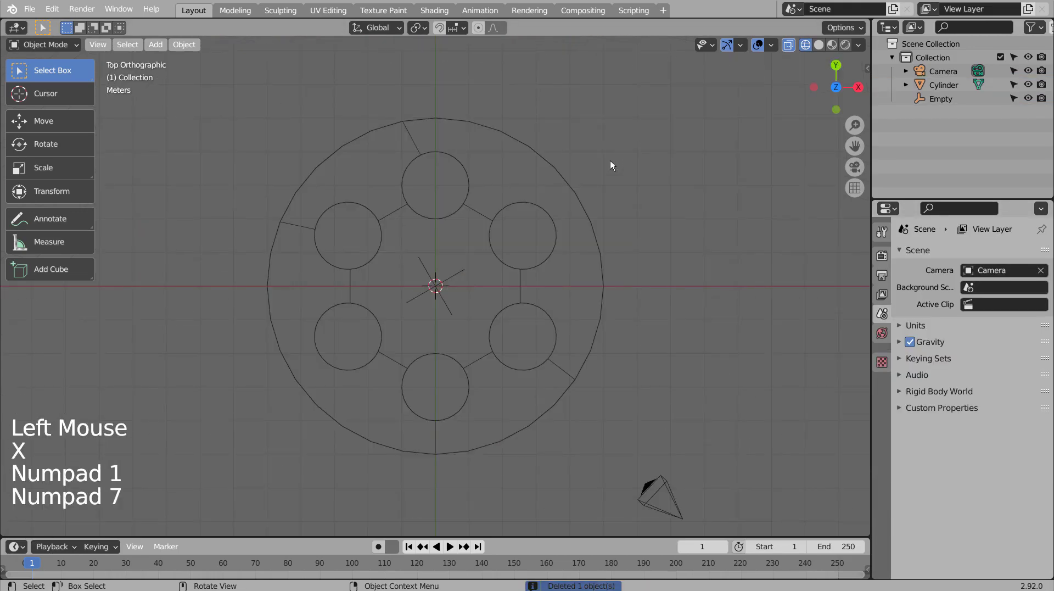
Rotate the holed wheel 90° on X and view it front-on in solid shading.
{"action": "left_click", "coordinate": [604, 251]}
{"action": "key", "text": "KP_1"}
{"action": "type", "text": "r"}
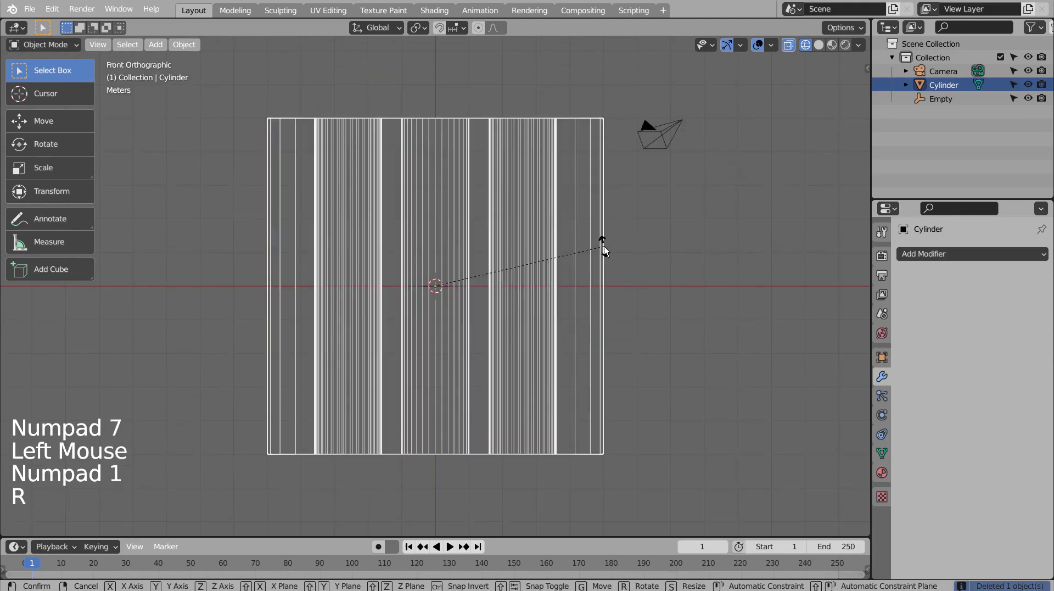
{"action": "type", "text": "x90"}
{"action": "key", "text": "Return"}
{"action": "key", "text": "shift+z"}
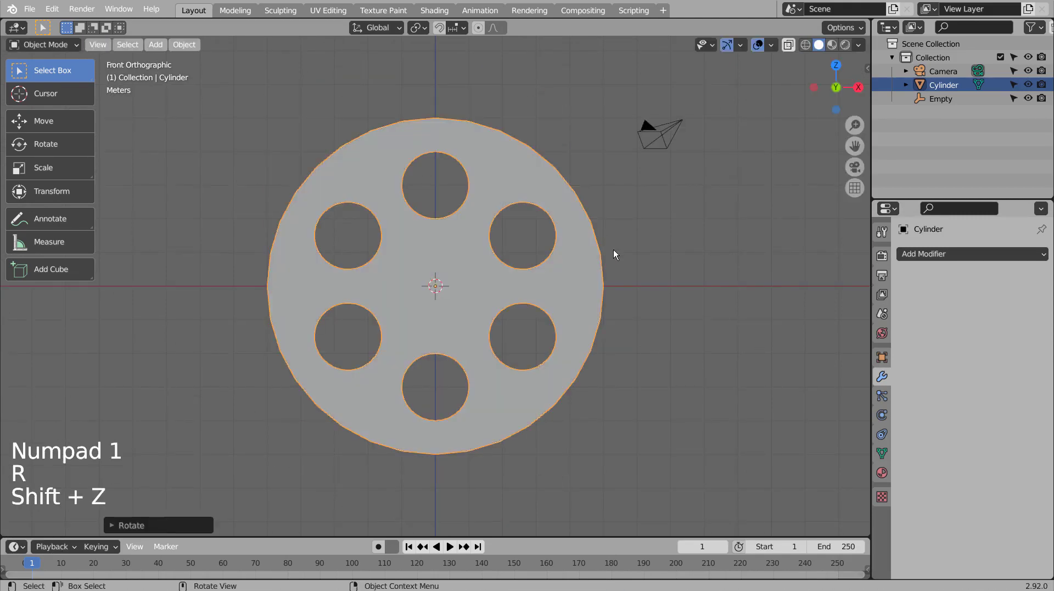
{"action": "left_click", "coordinate": [614, 250]}
{"action": "middle_click_drag", "start_coordinate": [614, 250], "coordinate": [675, 289]}
{"action": "middle_click", "coordinate": [674, 289]}
{"action": "key", "text": "KP_1"}
{"action": "left_click", "coordinate": [674, 288]}
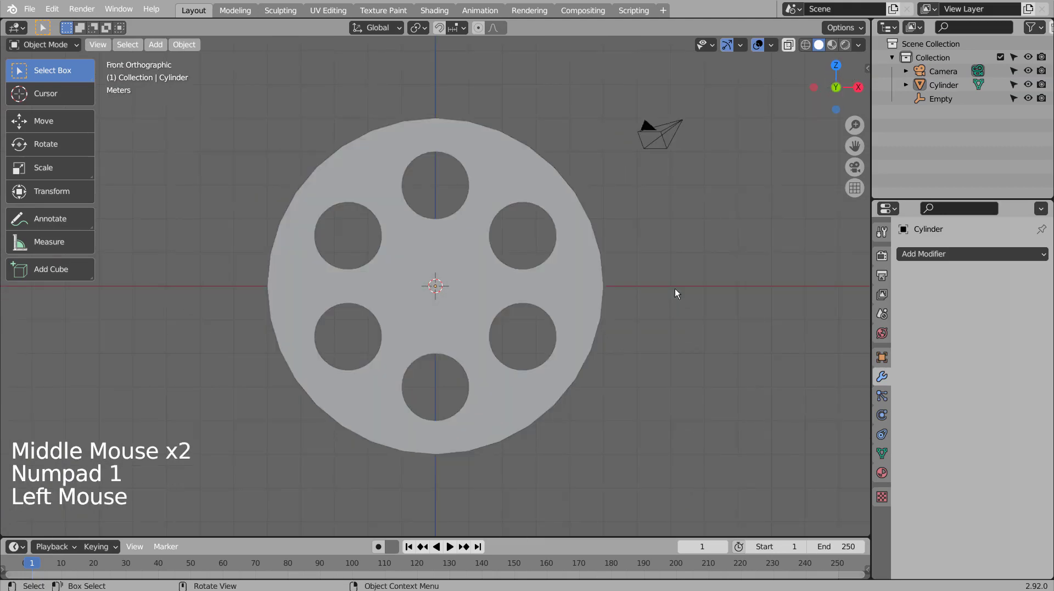
Add a rotated cylinder at the centre and shrink it to about a third.
{"action": "key", "text": "shift+a"}
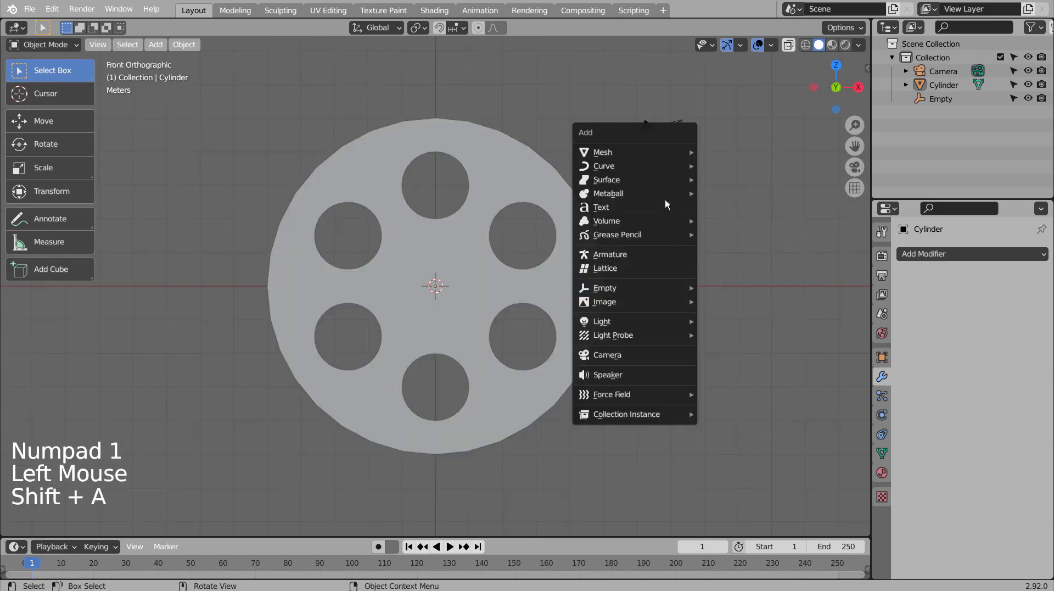
{"action": "mouse_move", "coordinate": [662, 152]}
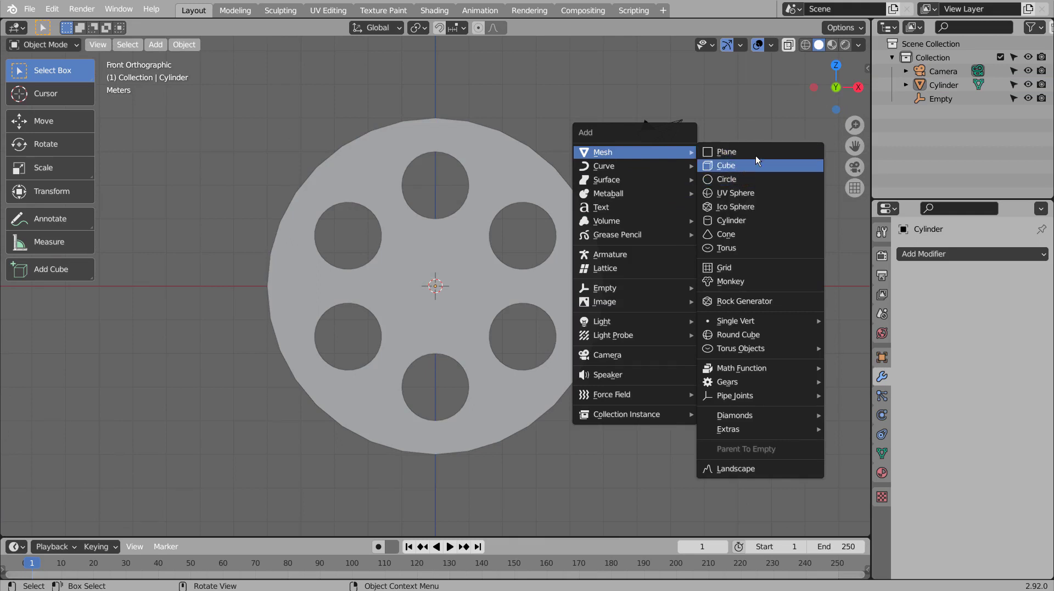
{"action": "left_click", "coordinate": [749, 220]}
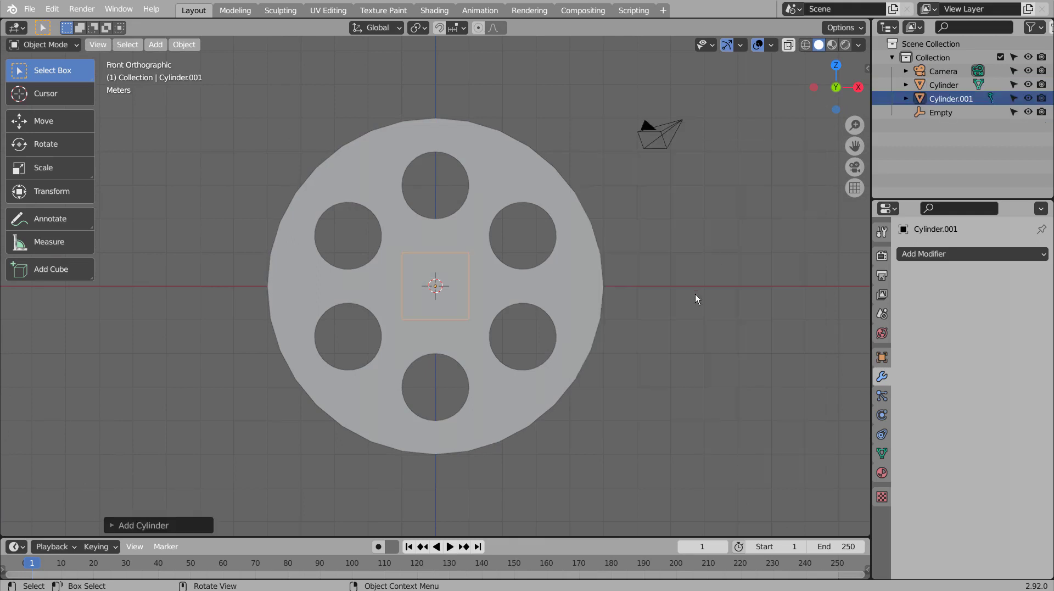
{"action": "key", "text": "r"}
{"action": "left_click", "coordinate": [697, 298]}
{"action": "key", "text": "s"}
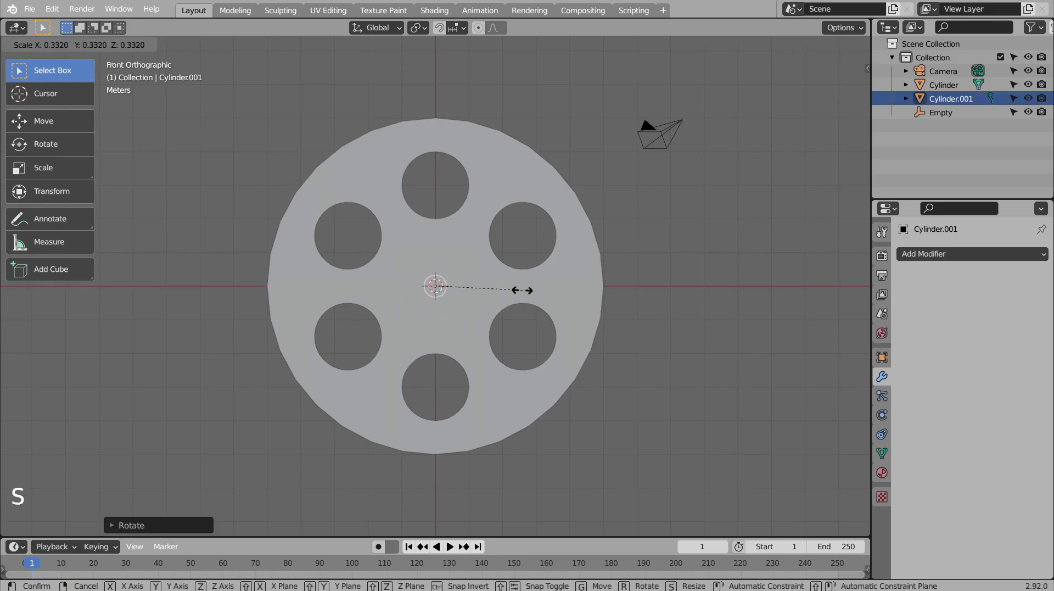
{"action": "left_click", "coordinate": [498, 293]}
Move the small cylinder to the upper-right hole's outer edge and stretch it through the wheel.
{"action": "key", "text": "g"}
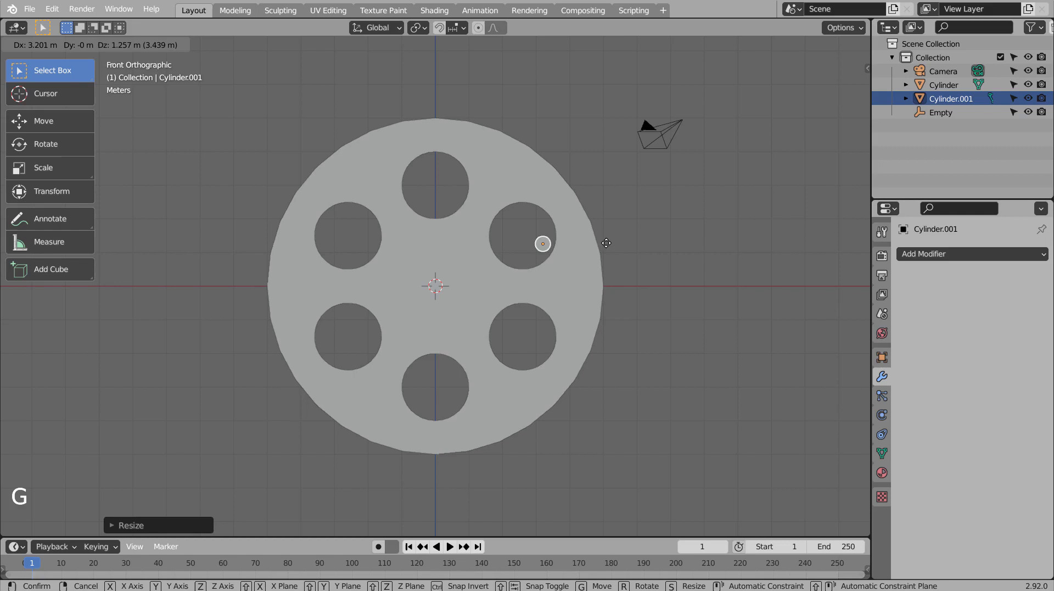
{"action": "left_click", "coordinate": [606, 241]}
{"action": "middle_click_drag", "start_coordinate": [607, 241], "coordinate": [608, 352]}
{"action": "key", "text": "s"}
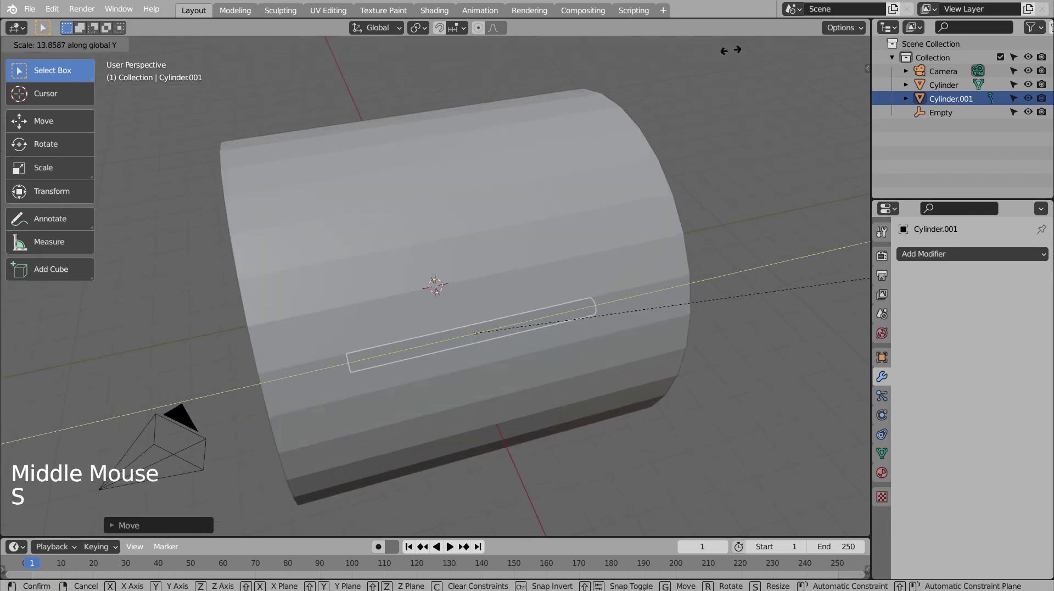
{"action": "left_click", "coordinate": [494, 351]}
{"action": "middle_click_drag", "start_coordinate": [494, 351], "coordinate": [541, 381]}
{"action": "key", "text": "KP_1"}
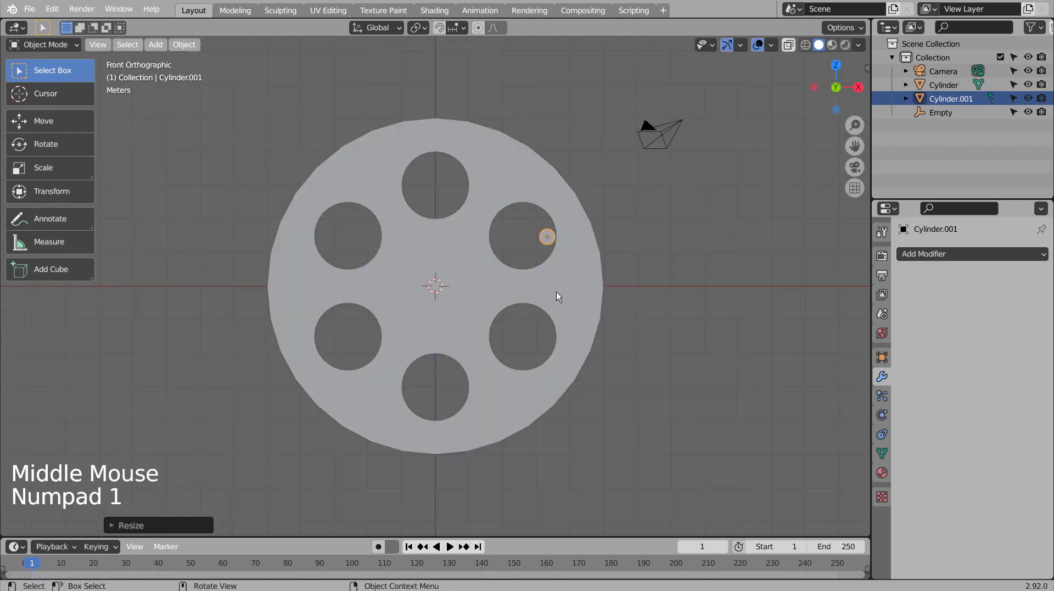
Add a rotated cylinder, Cylinder.002, at the centre and scale it into a long thin axle.
{"action": "left_click", "coordinate": [466, 281]}
{"action": "key", "text": "shift+a"}
{"action": "mouse_move", "coordinate": [466, 282]}
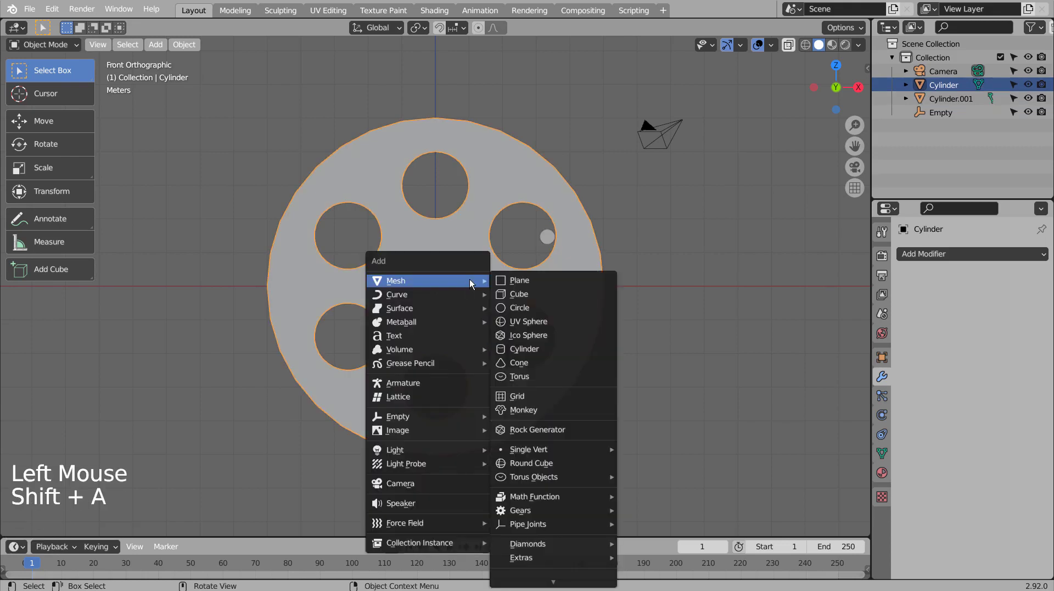
{"action": "left_click", "coordinate": [535, 346]}
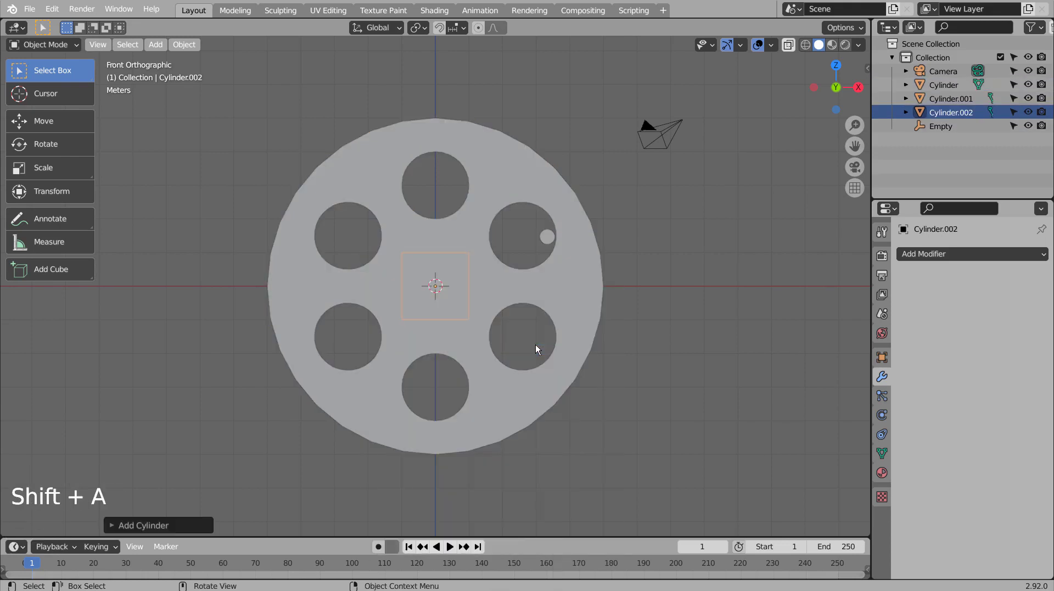
{"action": "key", "text": "r"}
{"action": "left_click", "coordinate": [536, 344]}
{"action": "middle_click_drag", "start_coordinate": [535, 344], "coordinate": [512, 420]}
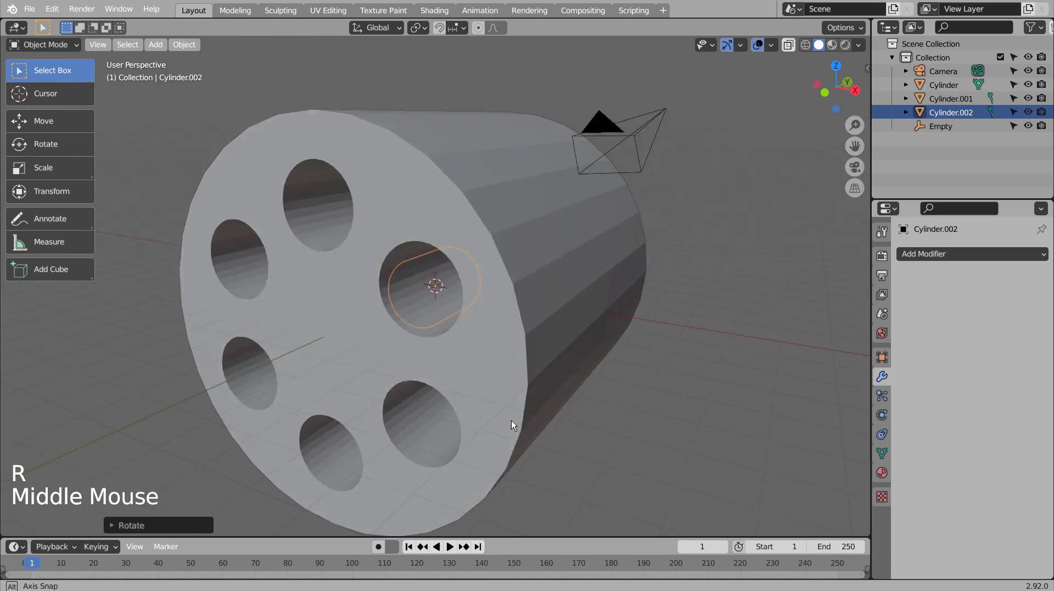
{"action": "key", "text": "s"}
{"action": "left_click", "coordinate": [222, 97]}
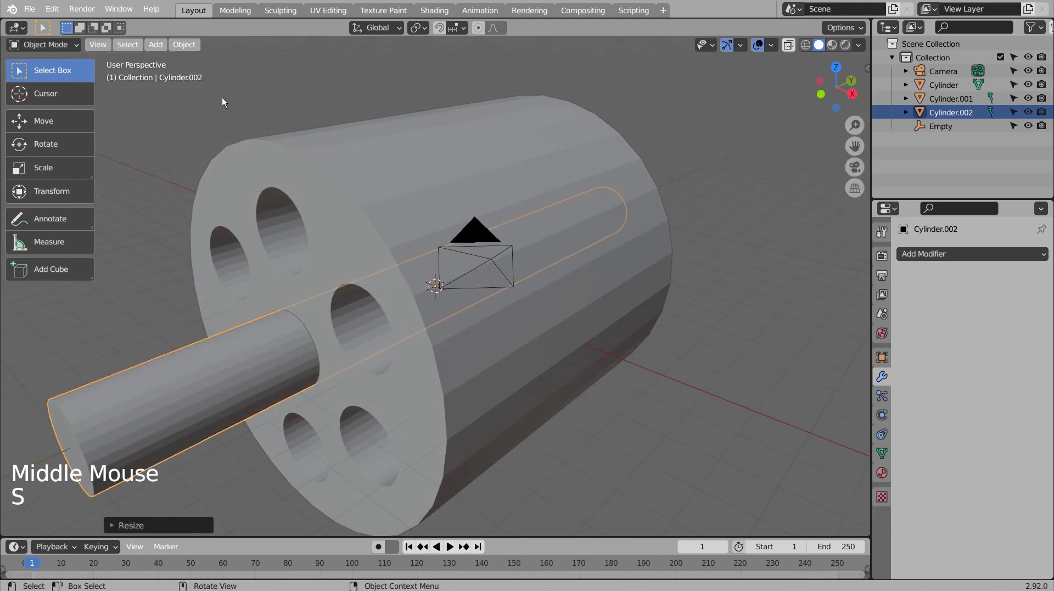
{"action": "middle_click_drag", "start_coordinate": [222, 98], "coordinate": [424, 70]}
{"action": "key", "text": "KP_1"}
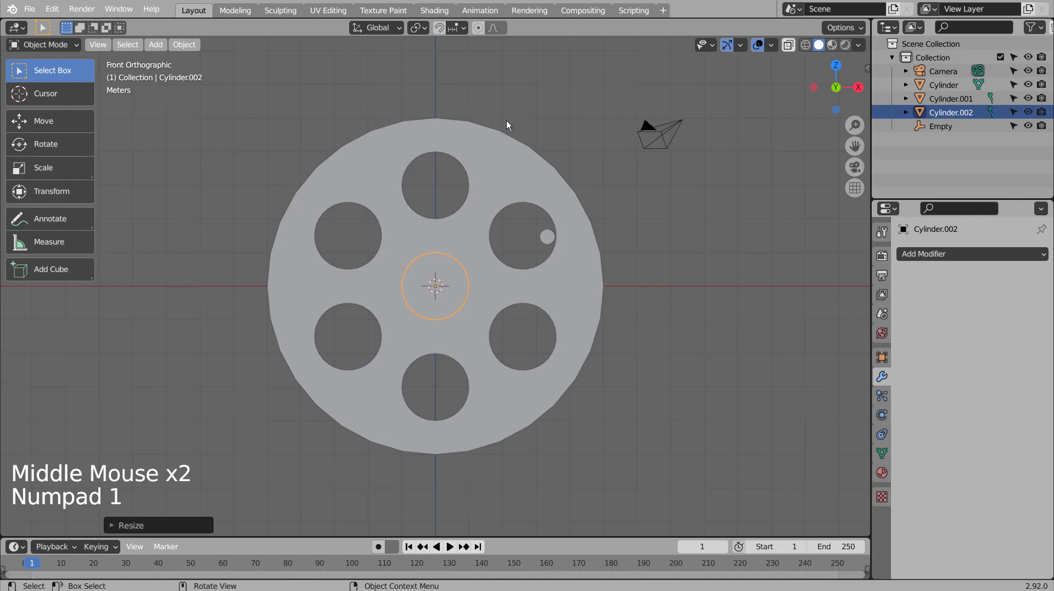
Cut the axle hole with an applied Boolean modifier using Cylinder.002 as the cutter.
{"action": "left_click", "coordinate": [527, 300]}
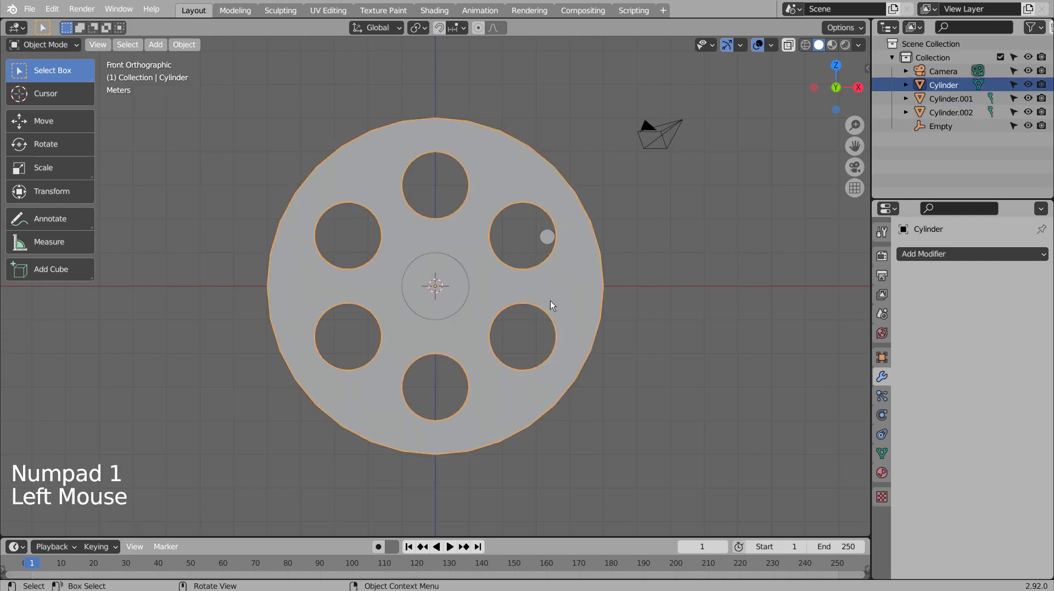
{"action": "left_click", "coordinate": [972, 254]}
{"action": "left_click", "coordinate": [797, 319]}
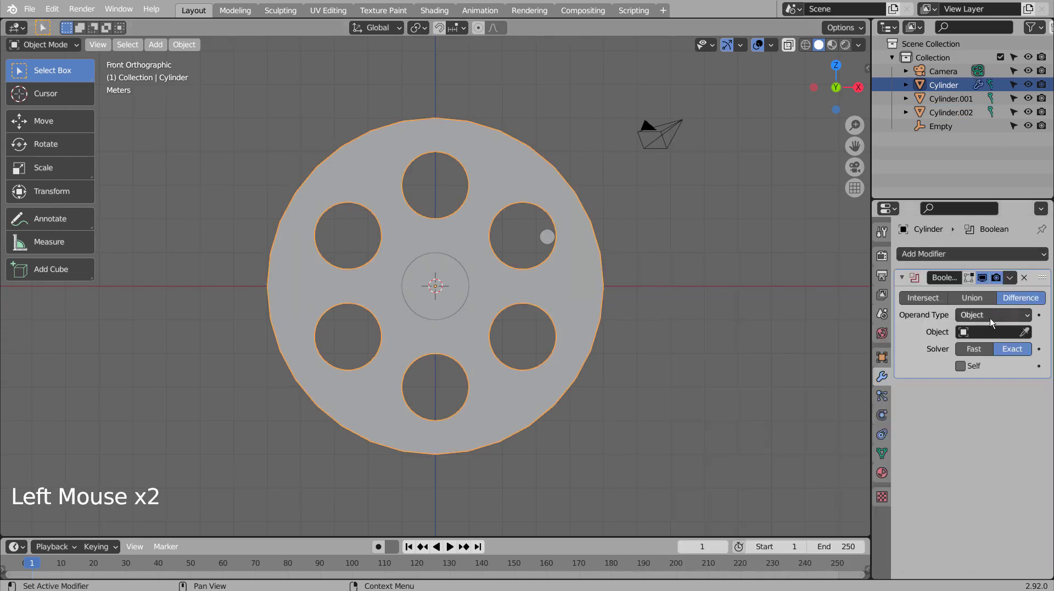
{"action": "left_click", "coordinate": [1025, 332]}
{"action": "left_click", "coordinate": [467, 279]}
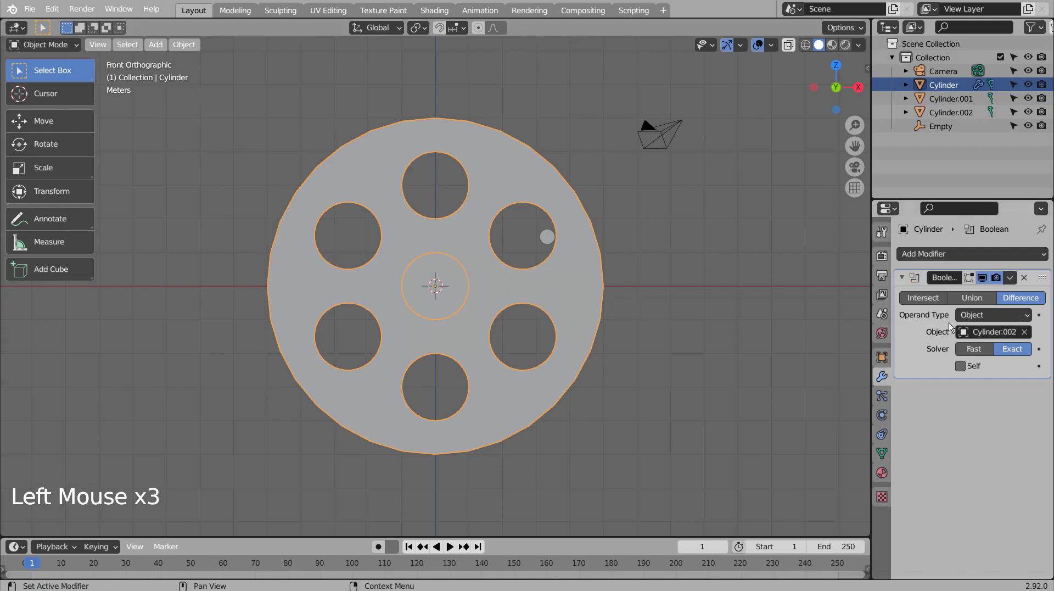
{"action": "key", "text": "ctrl+a"}
Shrink the axle rod to about 0.85 scale so a gap surrounds it, viewed front-on.
{"action": "left_click", "coordinate": [470, 285]}
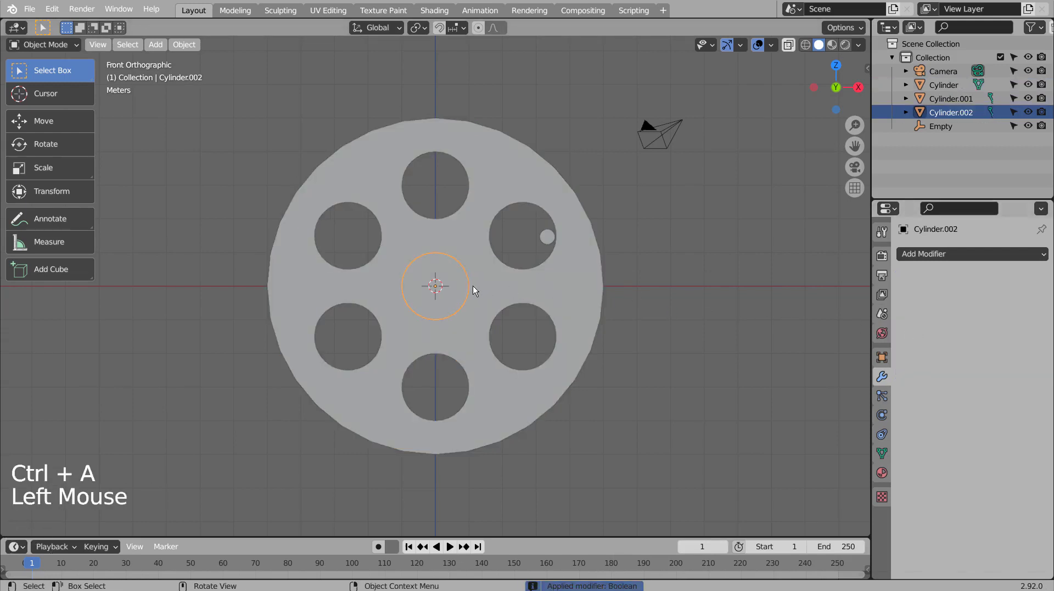
{"action": "key", "text": "s"}
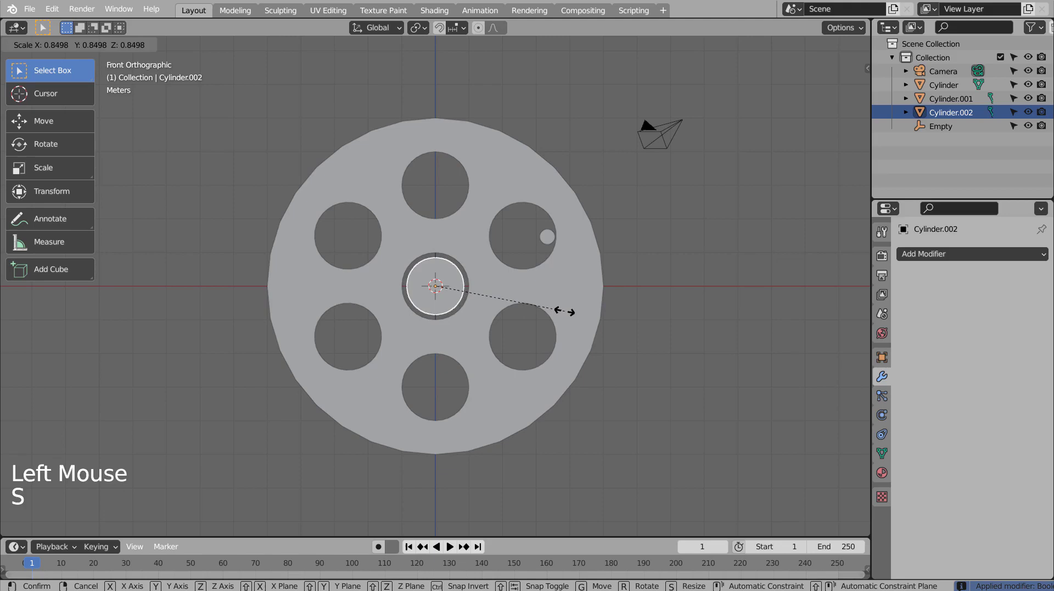
{"action": "left_click", "coordinate": [561, 307]}
{"action": "mouse_move", "coordinate": [578, 305]}
{"action": "middle_mouse_down"}
{"action": "mouse_move", "coordinate": [496, 335]}
{"action": "mouse_move", "coordinate": [565, 294]}
{"action": "middle_mouse_up"}
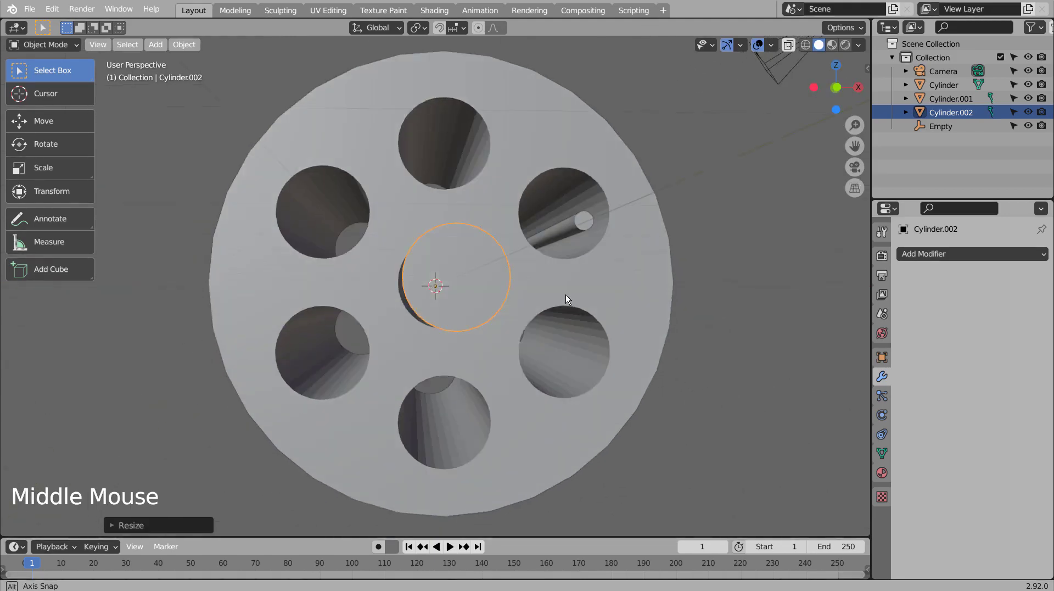
{"action": "left_click", "coordinate": [591, 289]}
{"action": "key", "text": "KP_1"}
{"action": "left_click", "coordinate": [591, 289]}
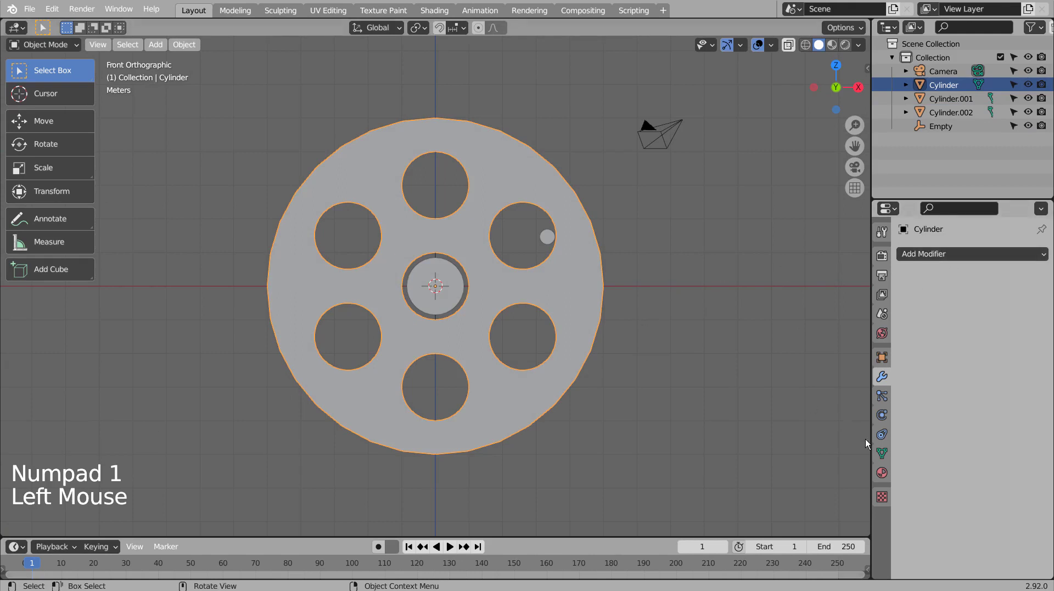
Make the wheel an active rigid body with Mesh collision shape.
{"action": "left_click", "coordinate": [881, 472]}
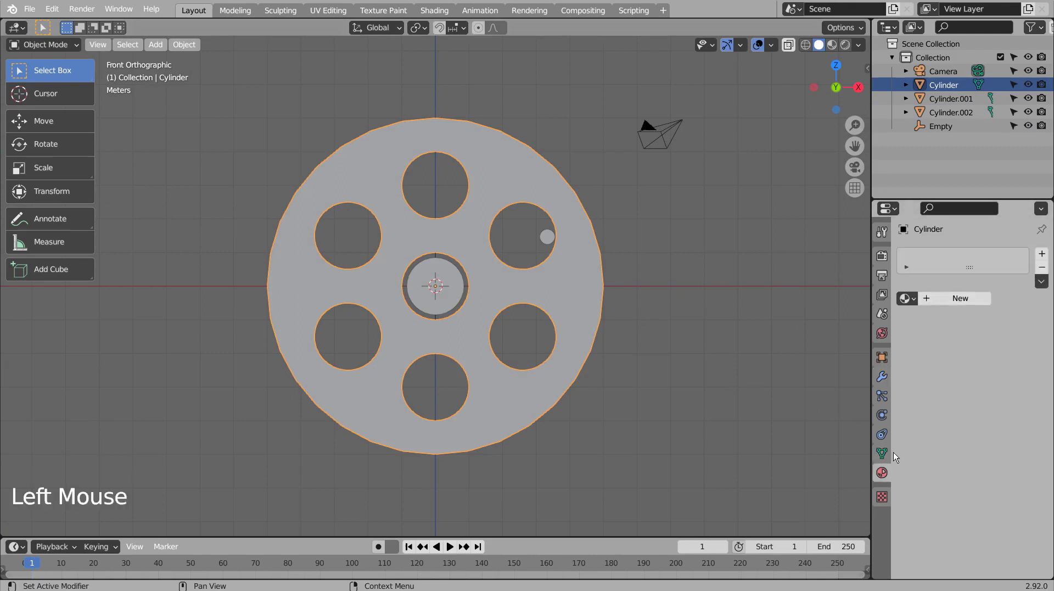
{"action": "left_click", "coordinate": [882, 415]}
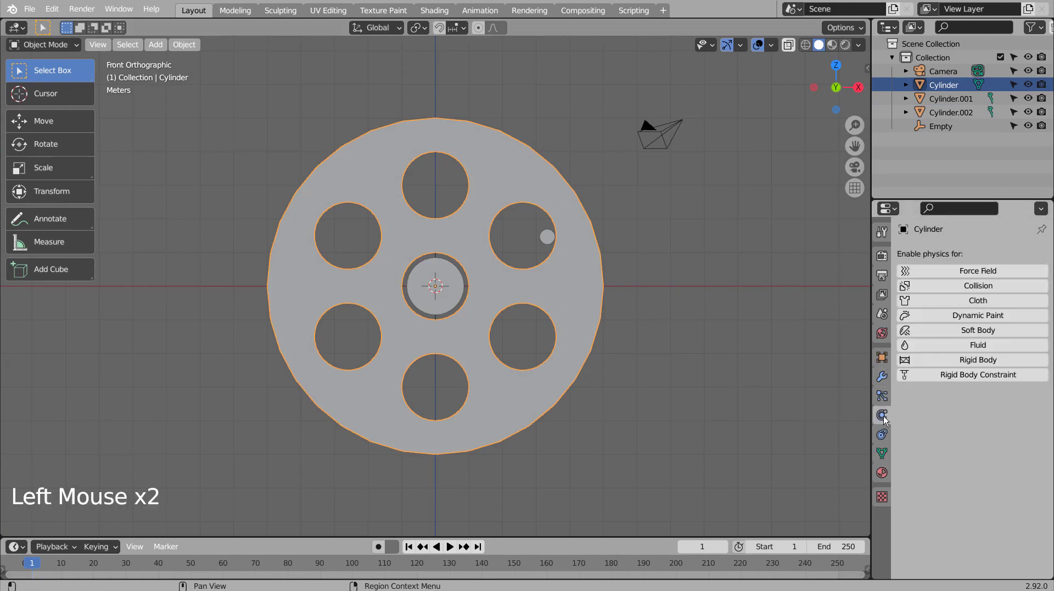
{"action": "left_click", "coordinate": [983, 332]}
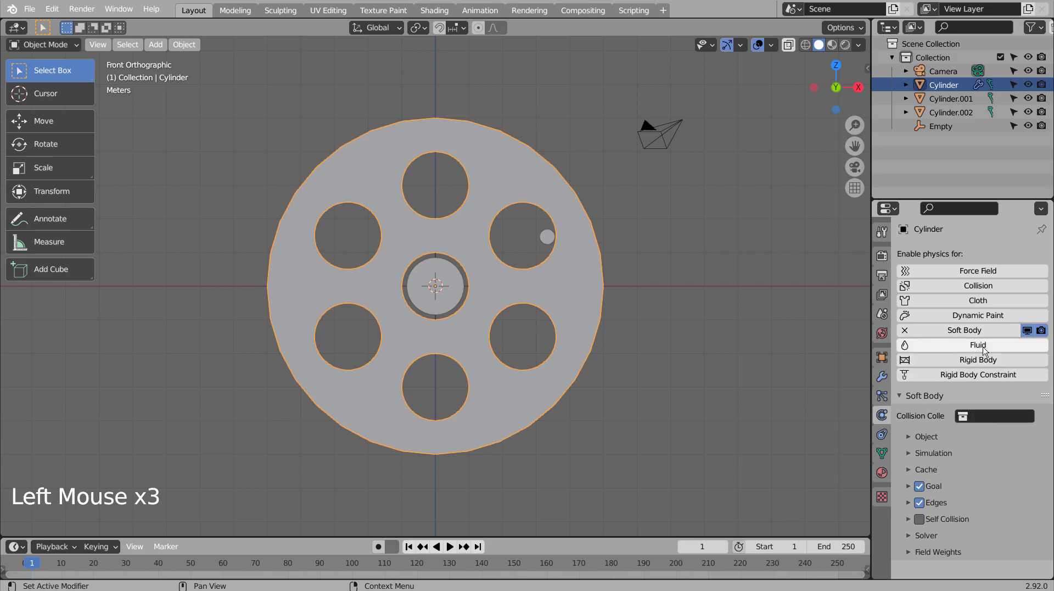
{"action": "left_click", "coordinate": [904, 331]}
{"action": "left_click", "coordinate": [913, 360]}
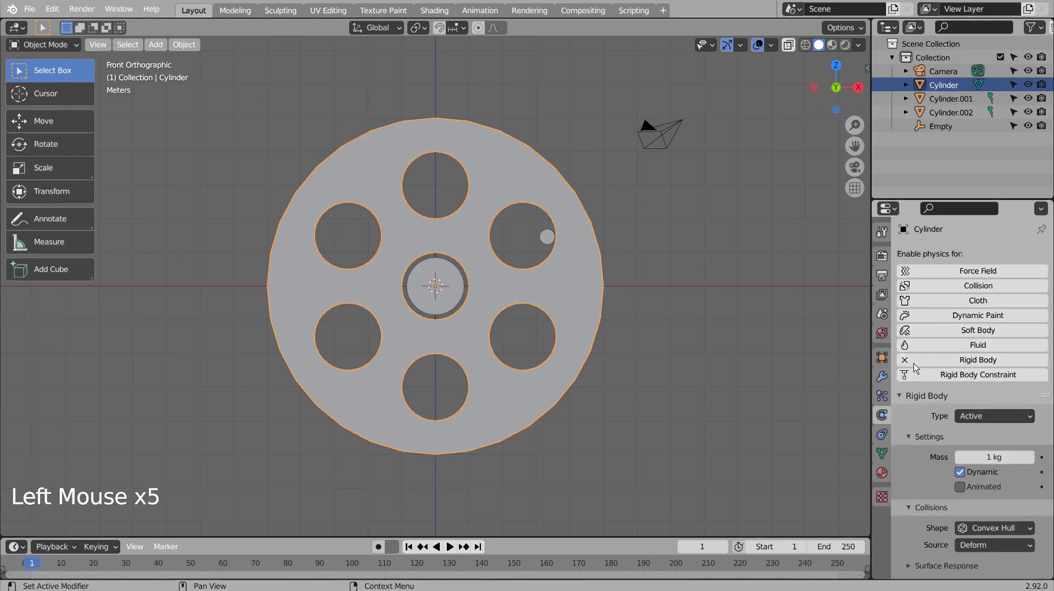
{"action": "left_click", "coordinate": [981, 528]}
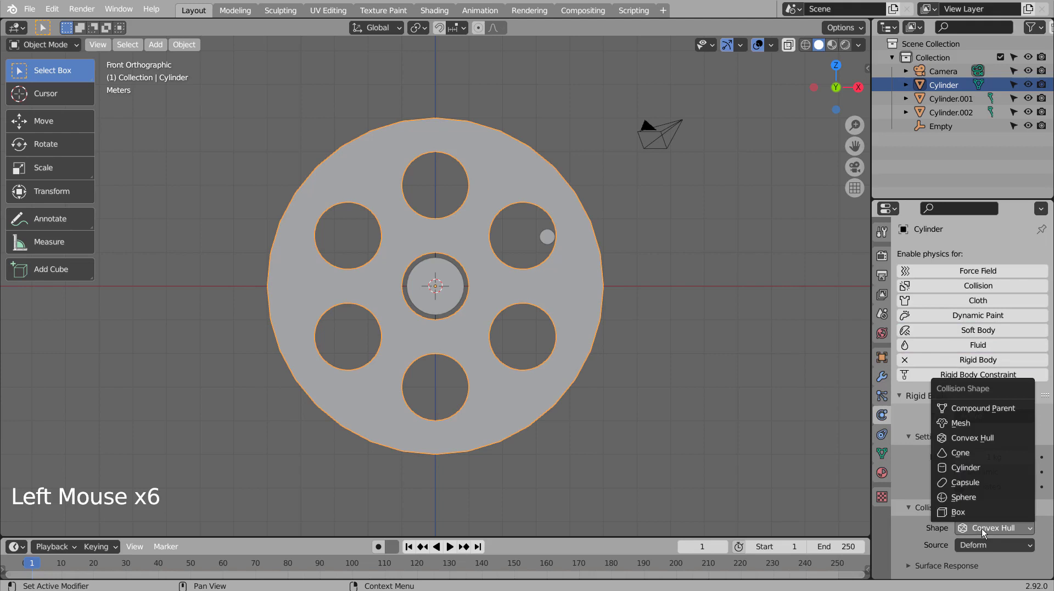
{"action": "left_click", "coordinate": [980, 424]}
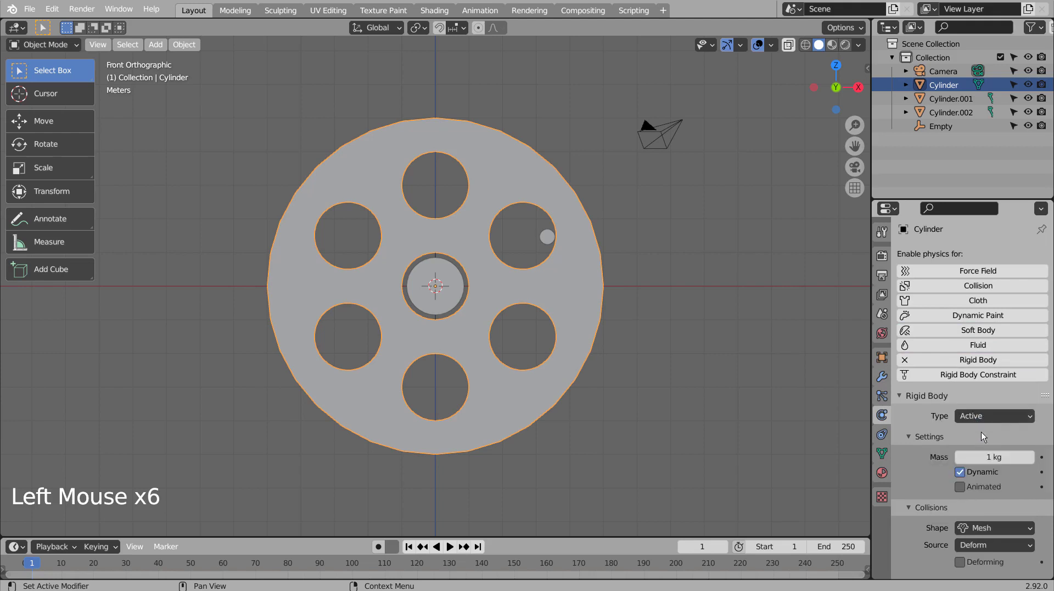
Make the centre hub a Passive rigid body with Mesh shape and start playback.
{"action": "left_click", "coordinate": [436, 308]}
{"action": "left_click", "coordinate": [953, 361]}
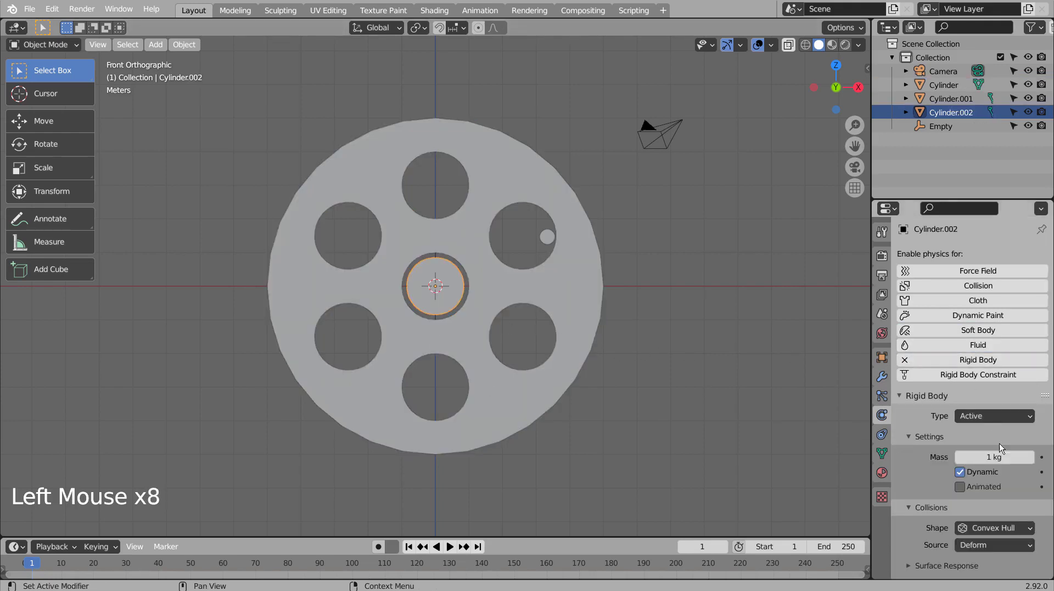
{"action": "left_click", "coordinate": [997, 418]}
{"action": "left_click", "coordinate": [976, 445]}
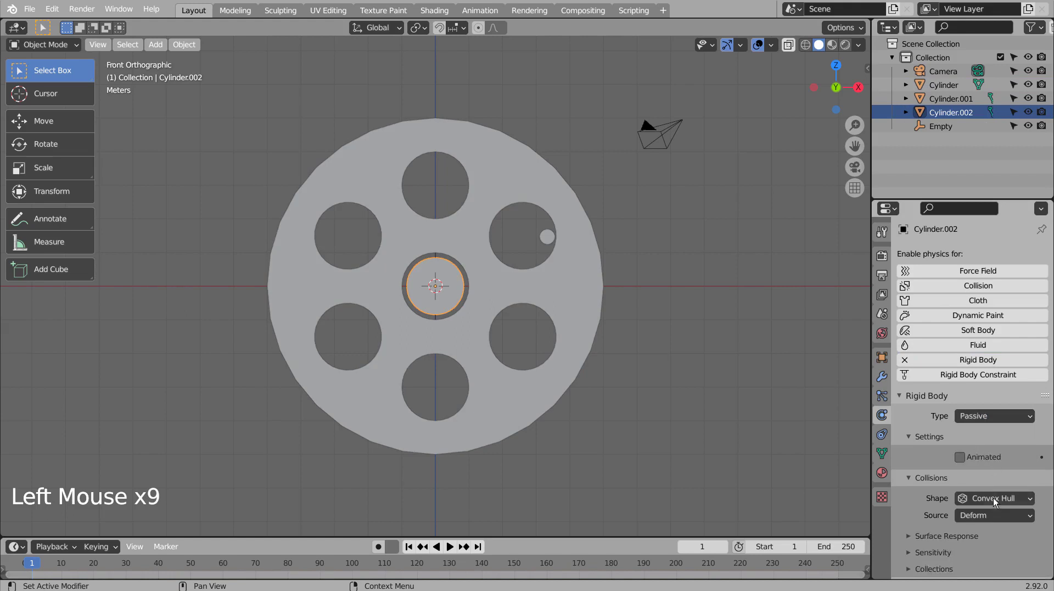
{"action": "left_click", "coordinate": [993, 498]}
{"action": "left_click", "coordinate": [981, 395]}
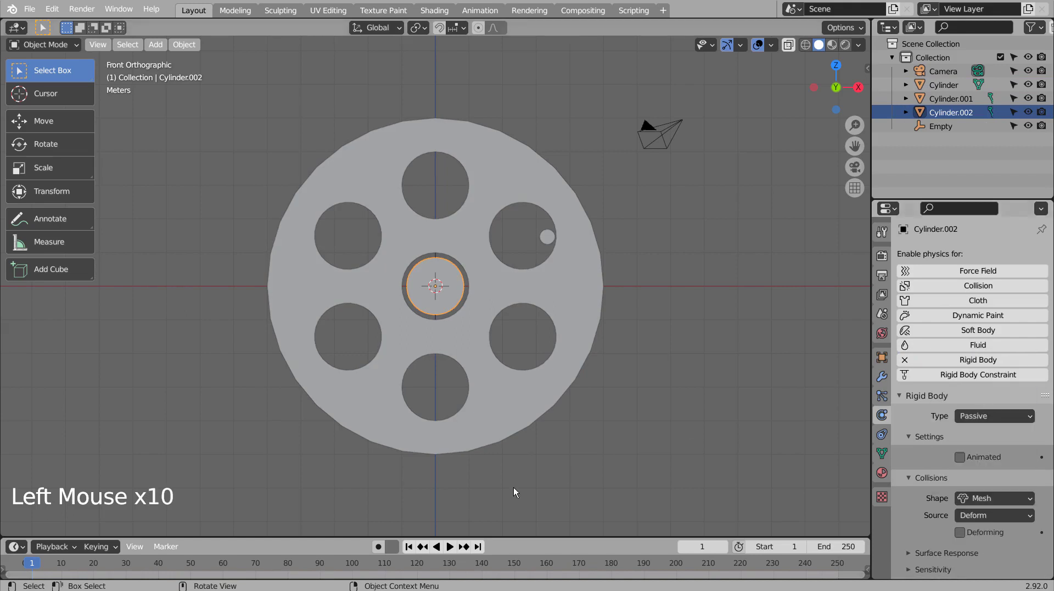
{"action": "left_click", "coordinate": [450, 547]}
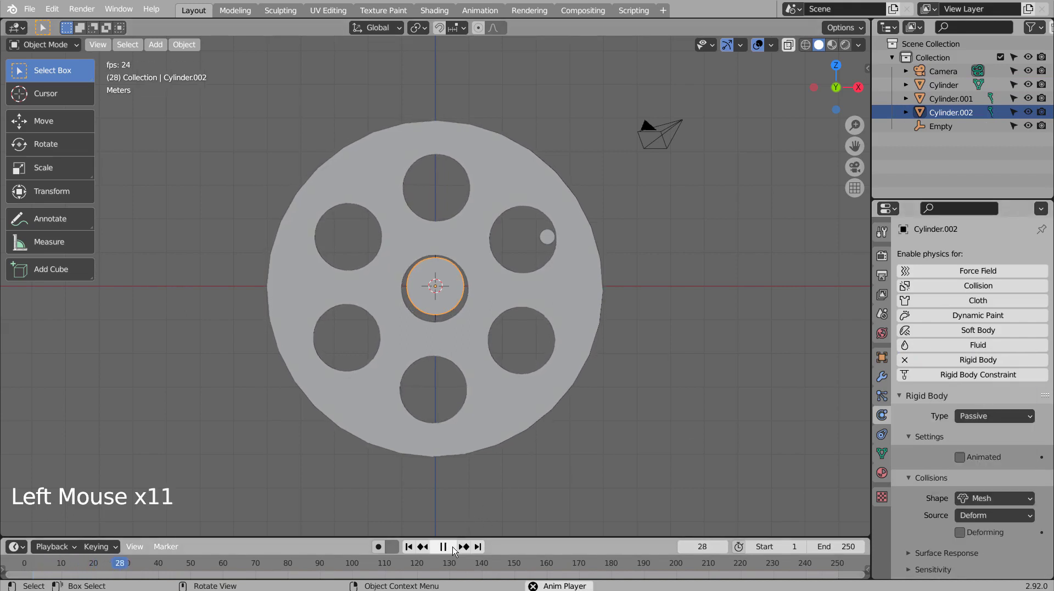
Make Cylinder.001 a 15 kg active rigid body with Mesh shape, then test-play its fall.
{"action": "left_click", "coordinate": [451, 546]}
{"action": "left_click", "coordinate": [546, 237]}
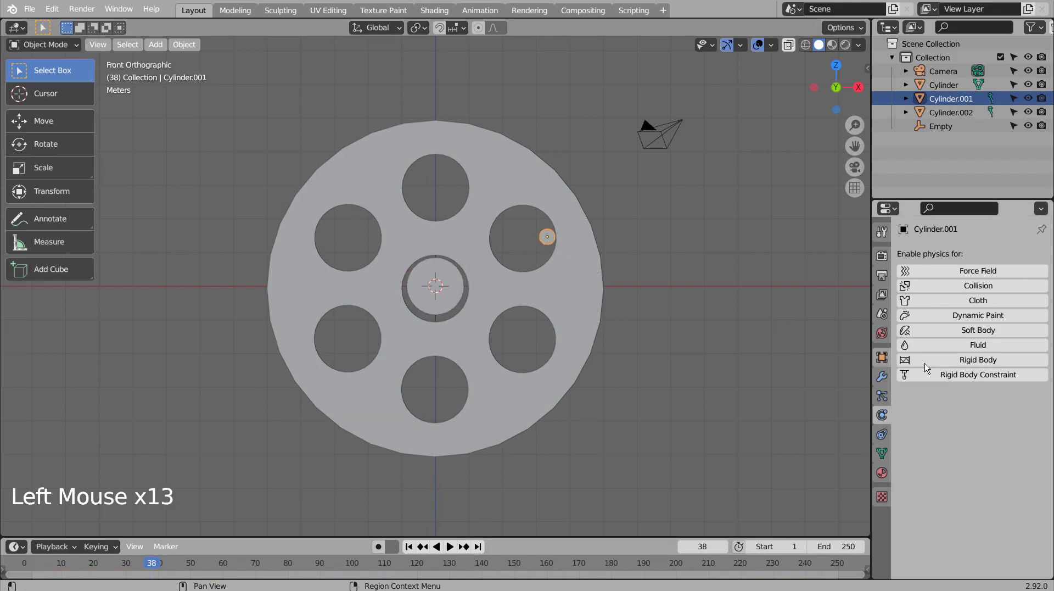
{"action": "left_click", "coordinate": [981, 358]}
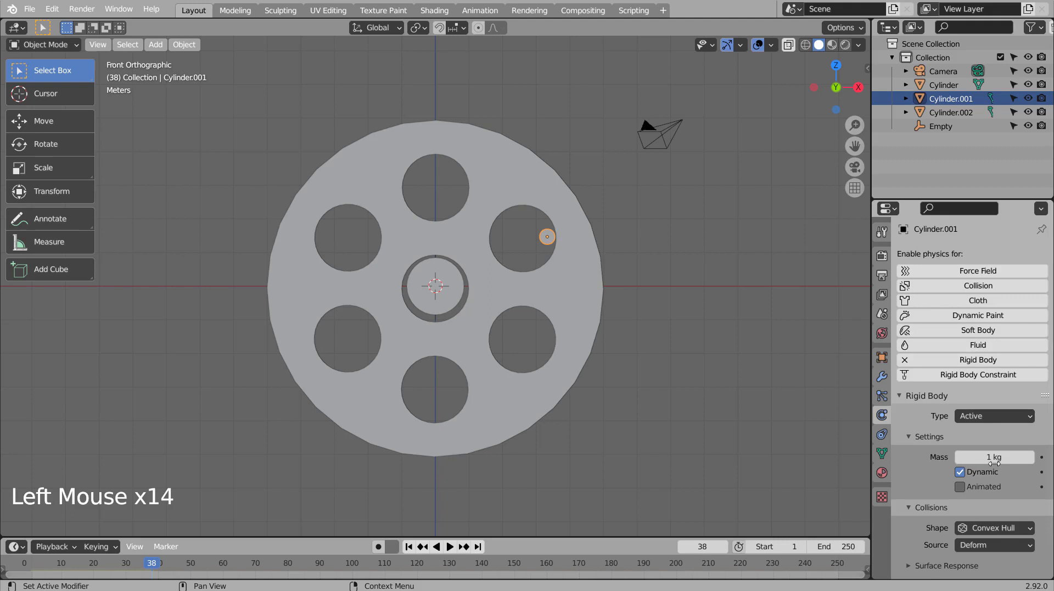
{"action": "left_click", "coordinate": [999, 529]}
{"action": "left_click", "coordinate": [961, 424]}
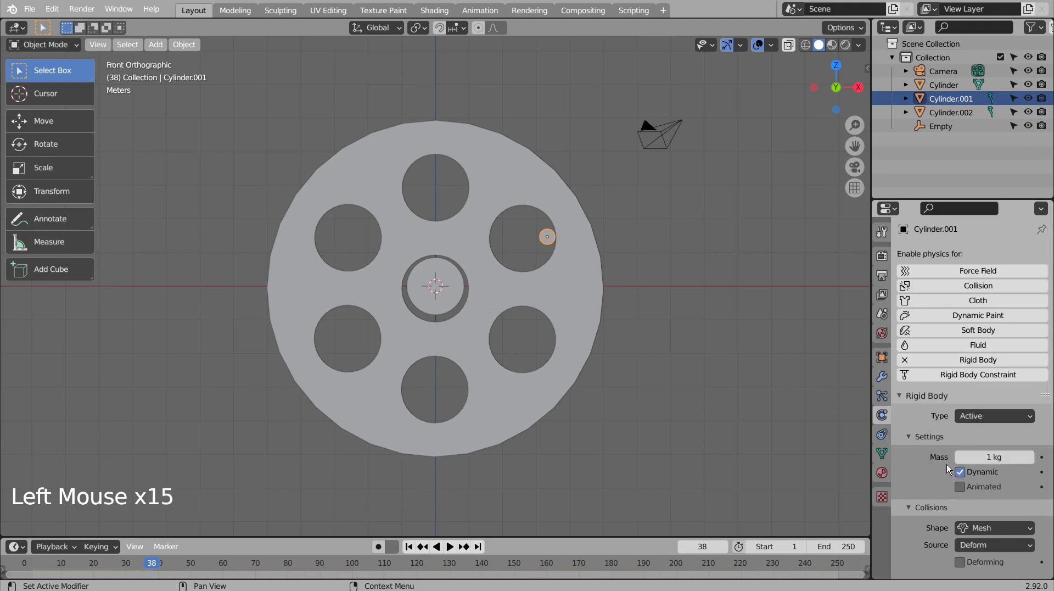
{"action": "scroll", "coordinate": [946, 464], "scroll_direction": "down", "scroll_amount": 4}
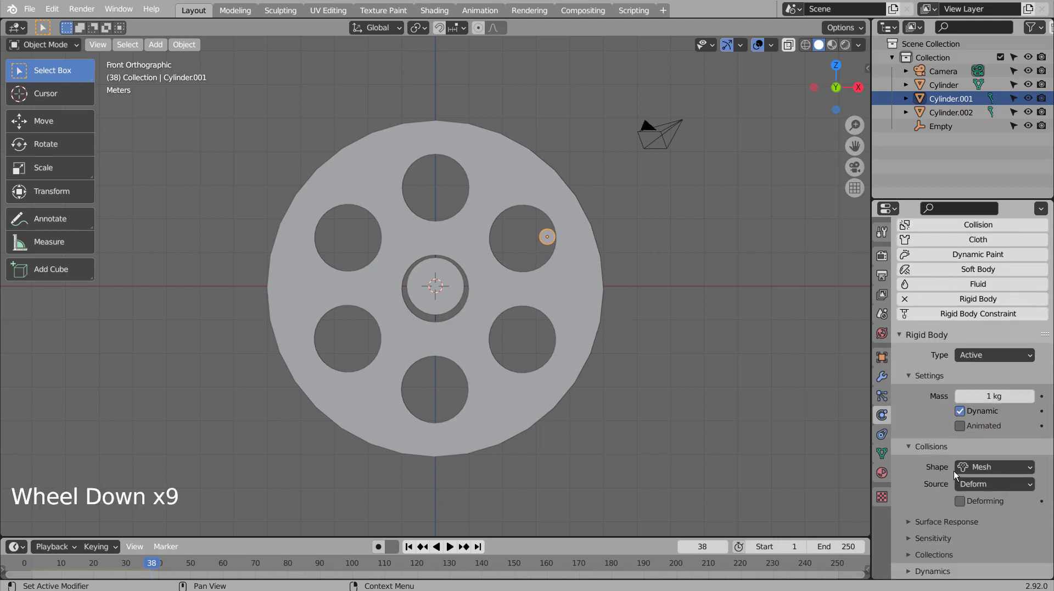
{"action": "left_click", "coordinate": [1028, 396]}
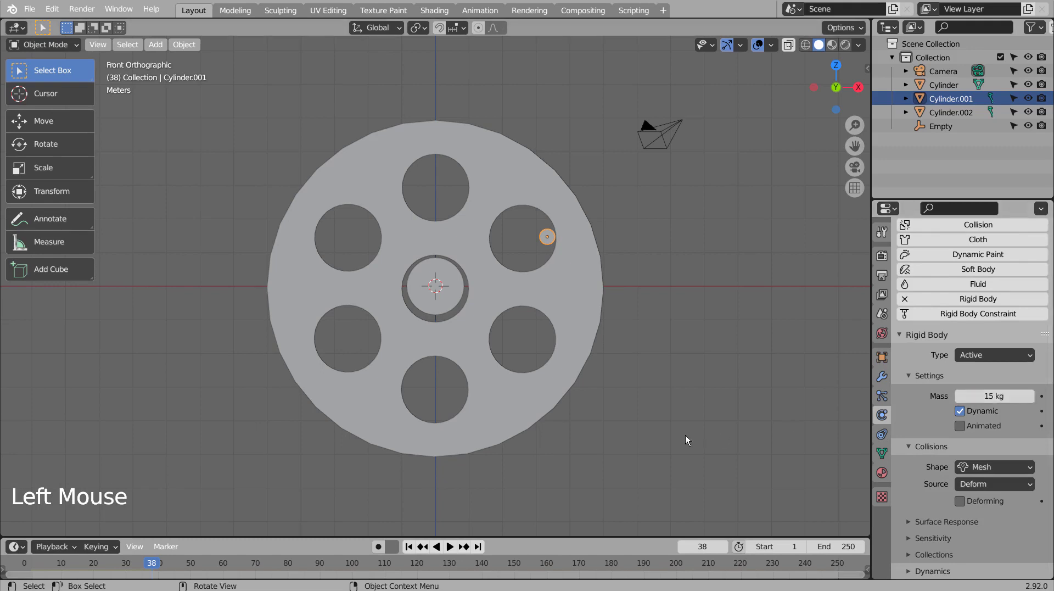
{"action": "left_click", "coordinate": [449, 547]}
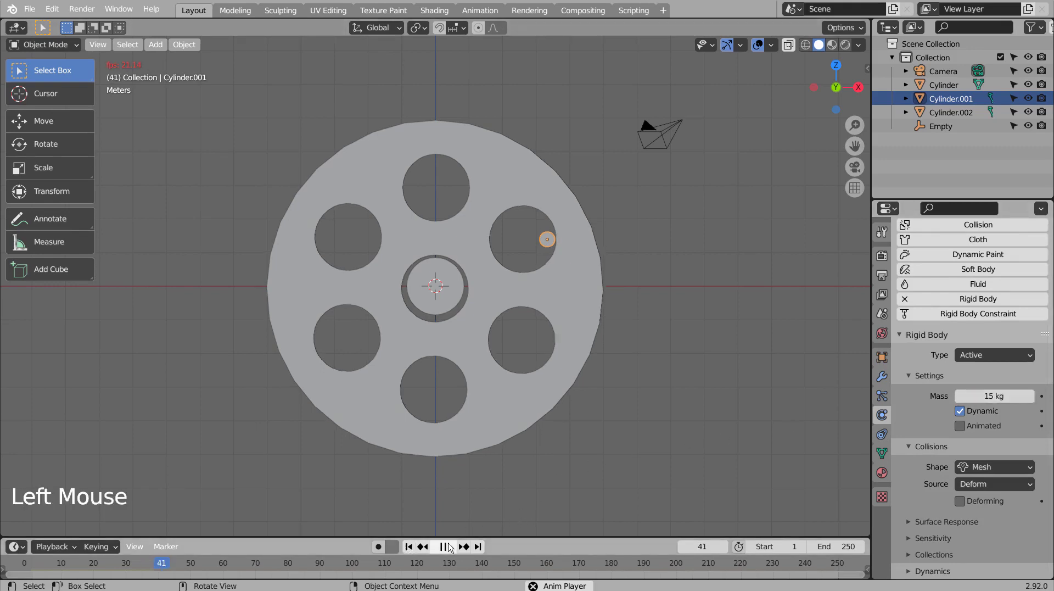
{"action": "left_click", "coordinate": [449, 546]}
Apply all transforms to the ball and test-play the simulation from frame 1.
{"action": "left_click", "coordinate": [421, 545]}
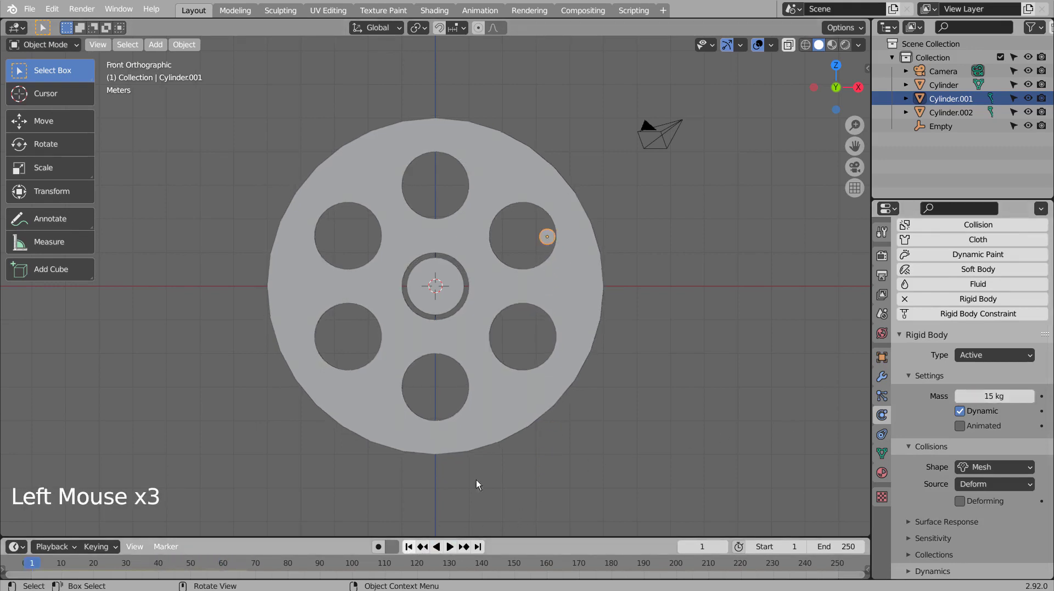
{"action": "key", "text": "ctrl+a"}
{"action": "left_click", "coordinate": [615, 332]}
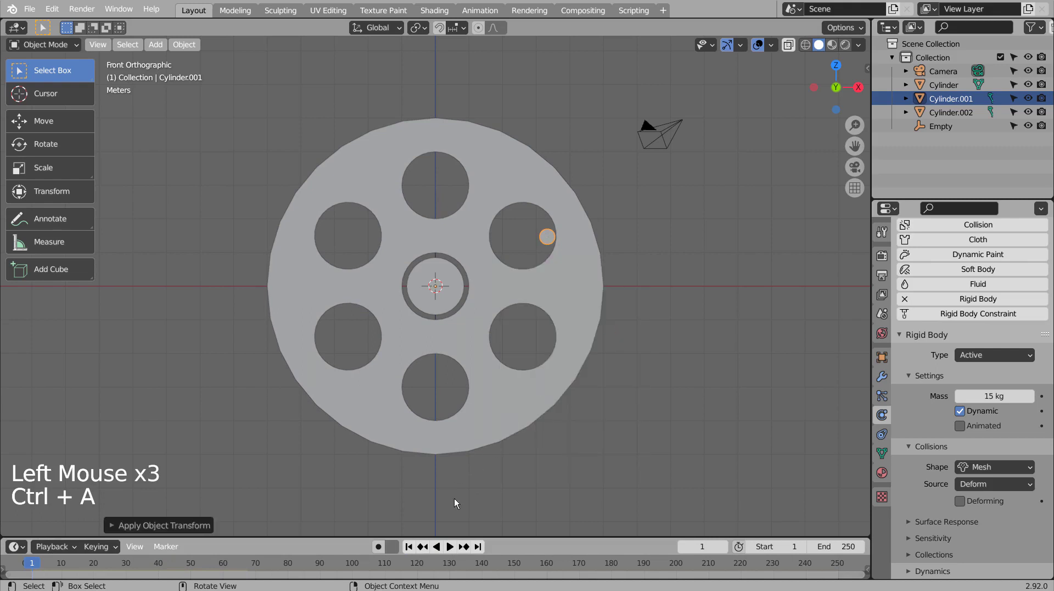
{"action": "left_click", "coordinate": [449, 546]}
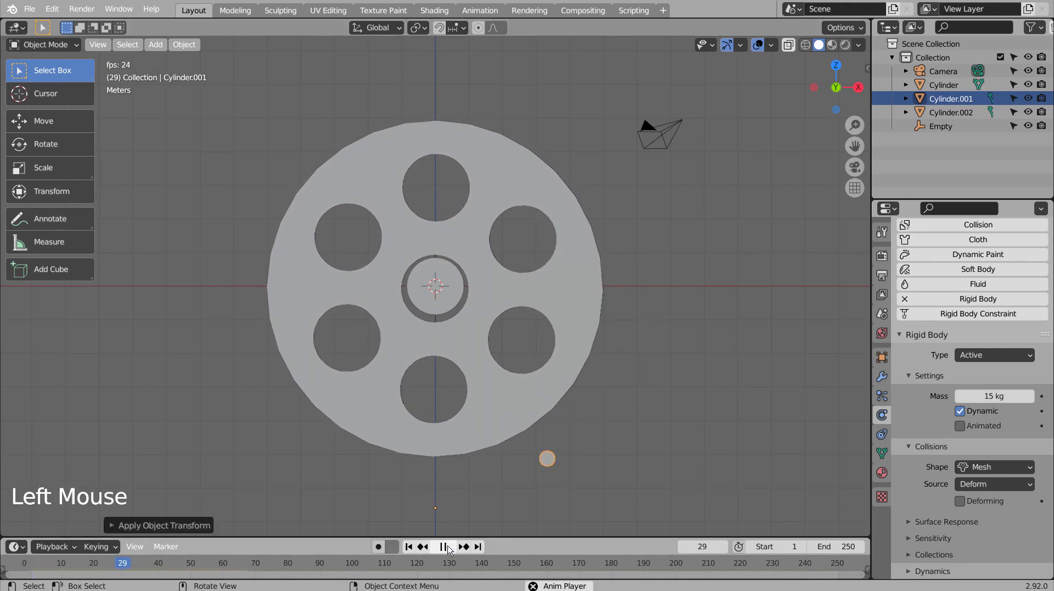
{"action": "left_click", "coordinate": [449, 546]}
{"action": "left_click", "coordinate": [408, 547]}
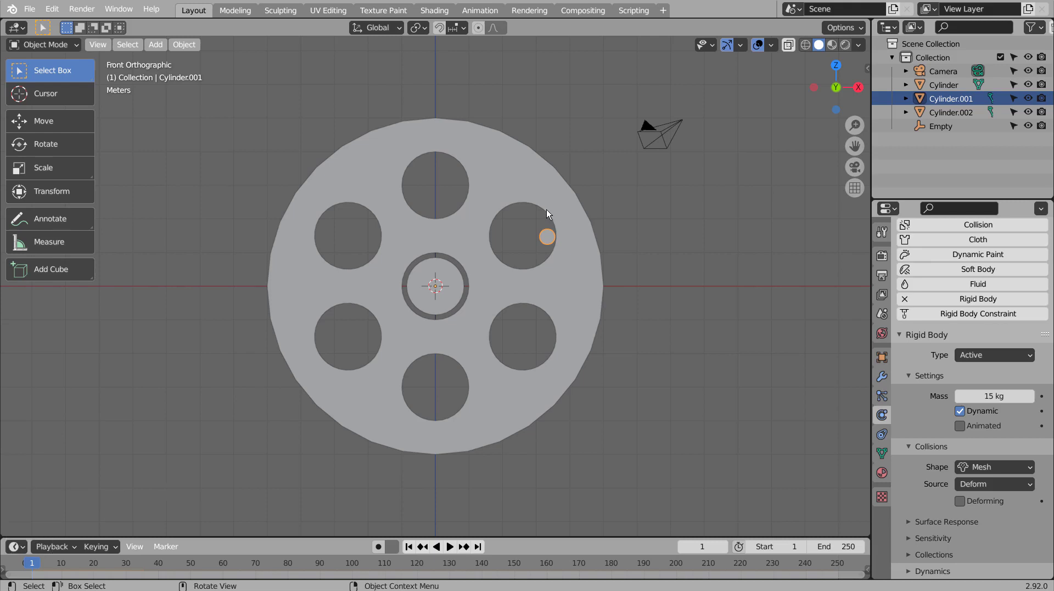
Move the small ball slightly up and inward in its hole and replay the simulation.
{"action": "left_click", "coordinate": [573, 235]}
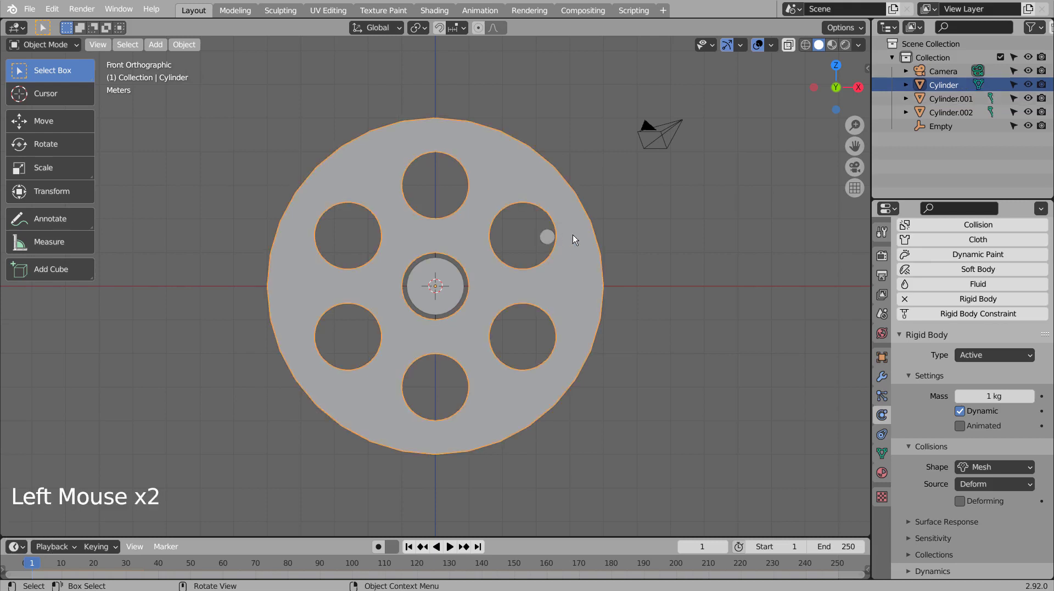
{"action": "left_click", "coordinate": [547, 235]}
{"action": "key", "text": "g"}
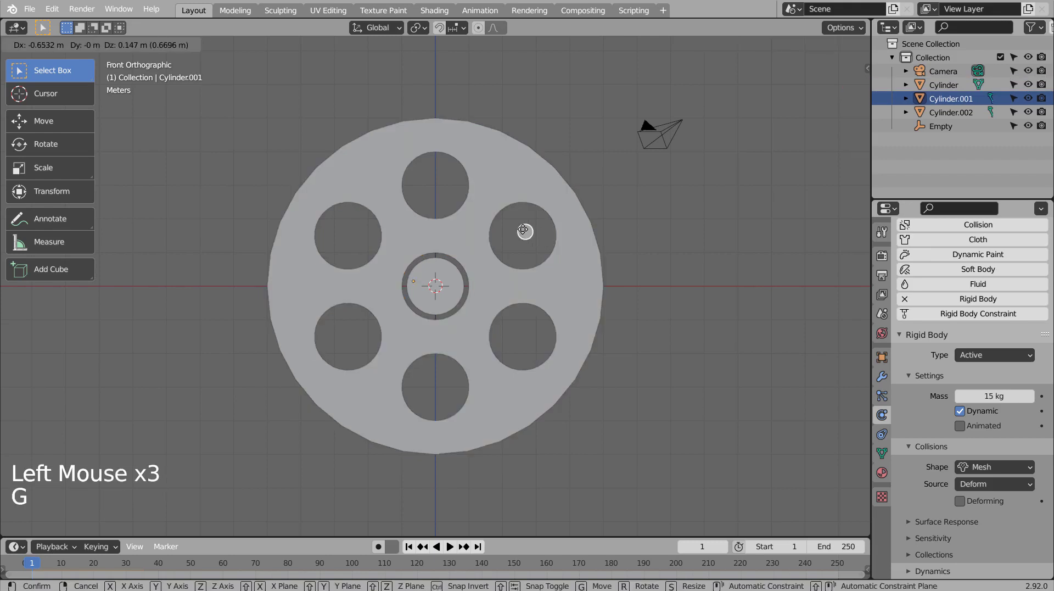
{"action": "left_click", "coordinate": [523, 227]}
{"action": "left_click", "coordinate": [461, 547]}
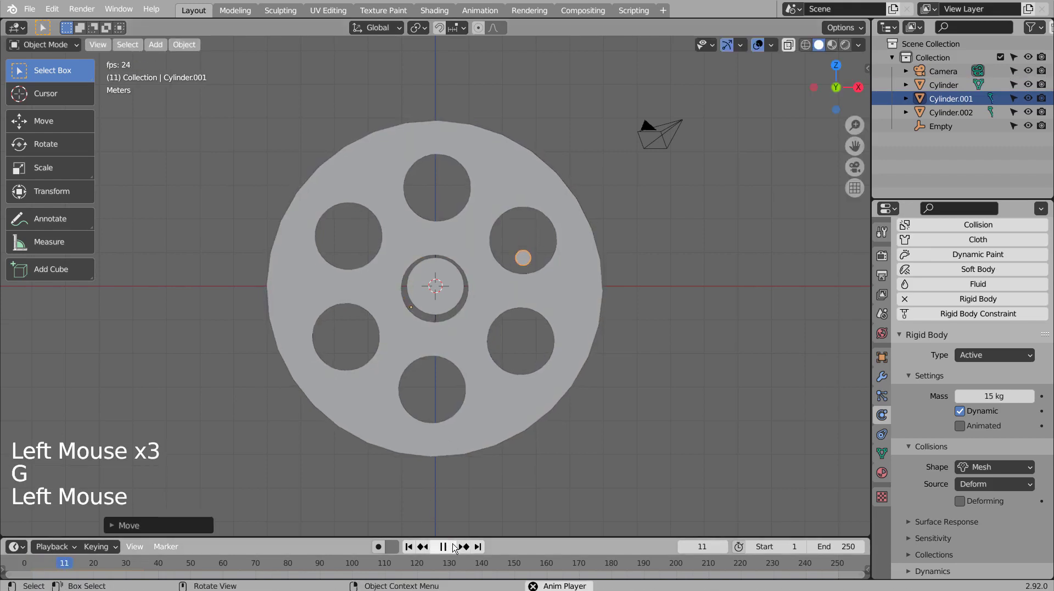
{"action": "left_click", "coordinate": [436, 547]}
{"action": "left_click", "coordinate": [410, 546]}
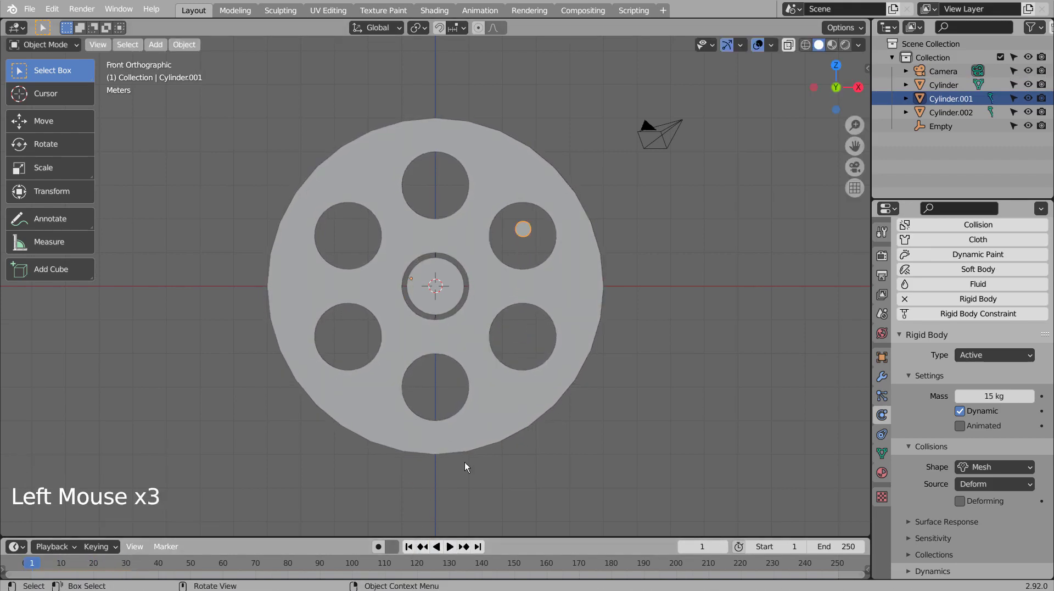
Apply all transforms to the wheel and the central hub, then play the simulation.
{"action": "left_click", "coordinate": [508, 295]}
{"action": "key", "text": "ctrl+a"}
{"action": "left_click", "coordinate": [507, 295]}
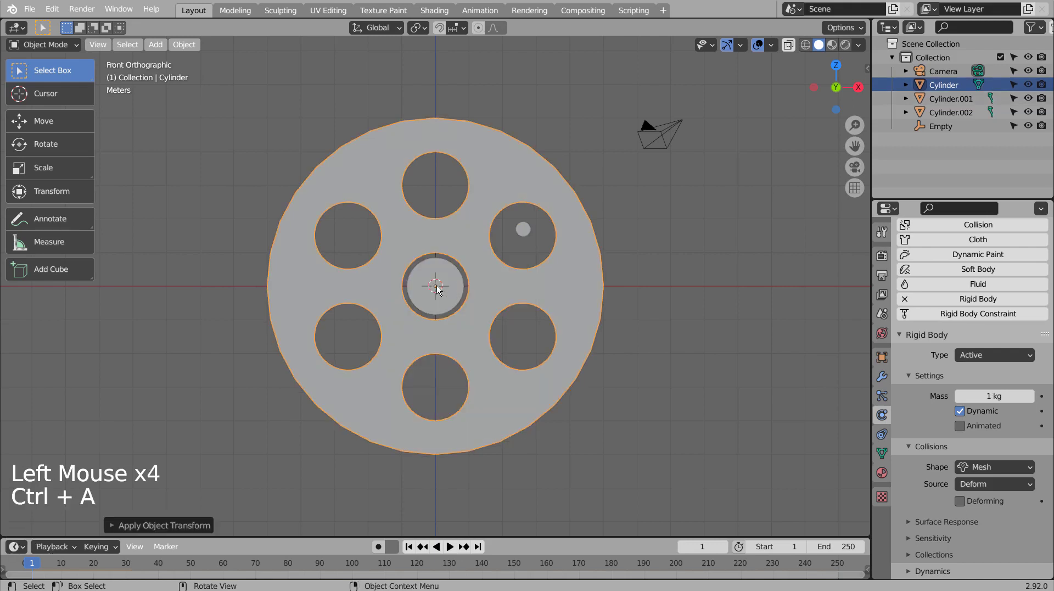
{"action": "left_click", "coordinate": [436, 289]}
{"action": "key", "text": "ctrl+a"}
{"action": "left_click", "coordinate": [435, 285]}
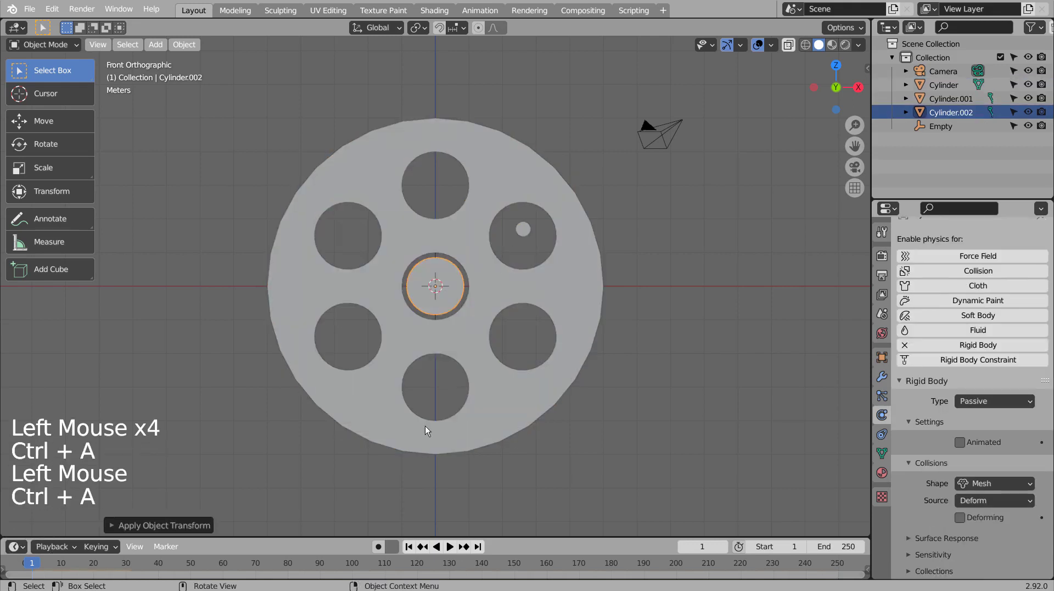
{"action": "left_click", "coordinate": [449, 547]}
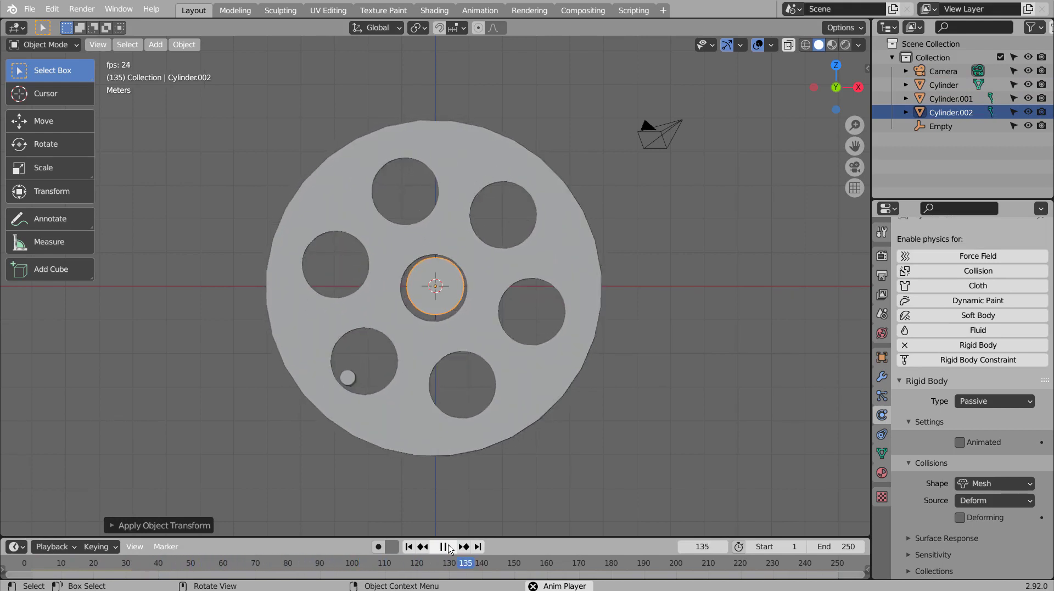
Move the upper-right ball to its hole's outer edge and test the wheel with a playback.
{"action": "left_click", "coordinate": [448, 547]}
{"action": "left_click", "coordinate": [408, 547]}
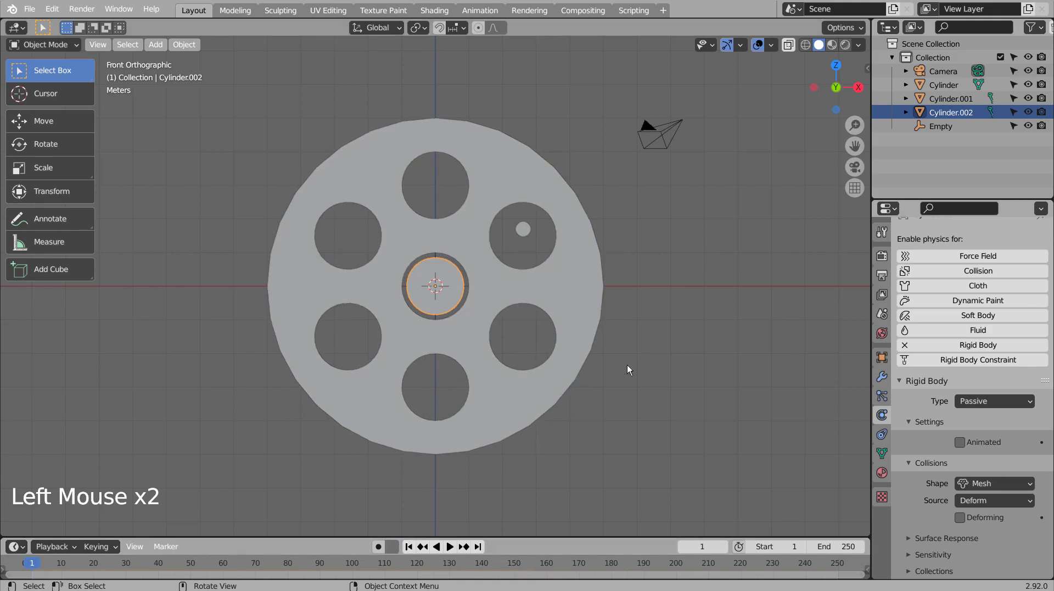
{"action": "left_click", "coordinate": [525, 230]}
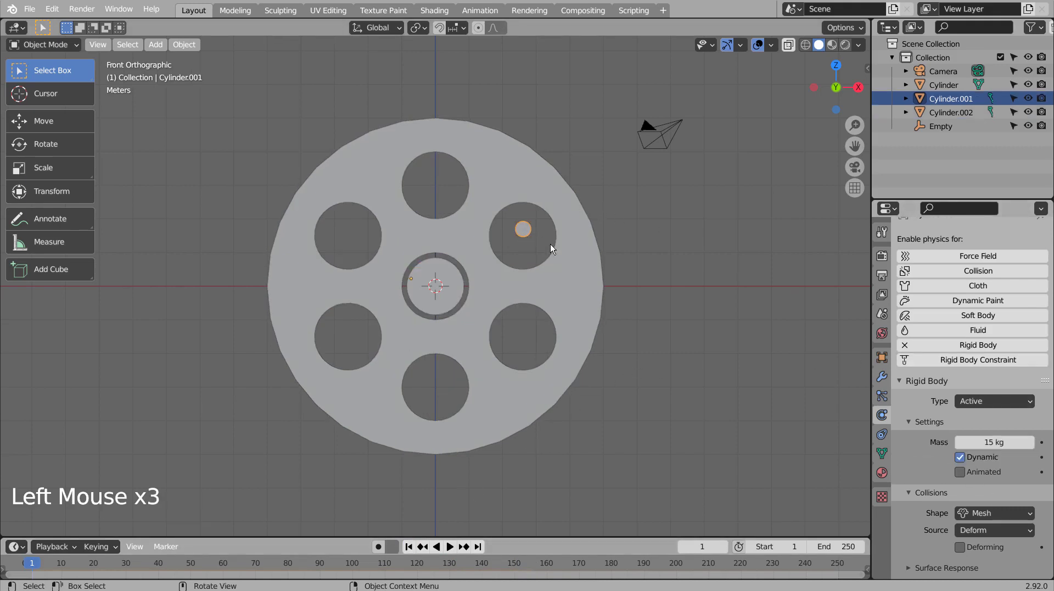
{"action": "key", "text": "g"}
{"action": "left_click", "coordinate": [630, 262]}
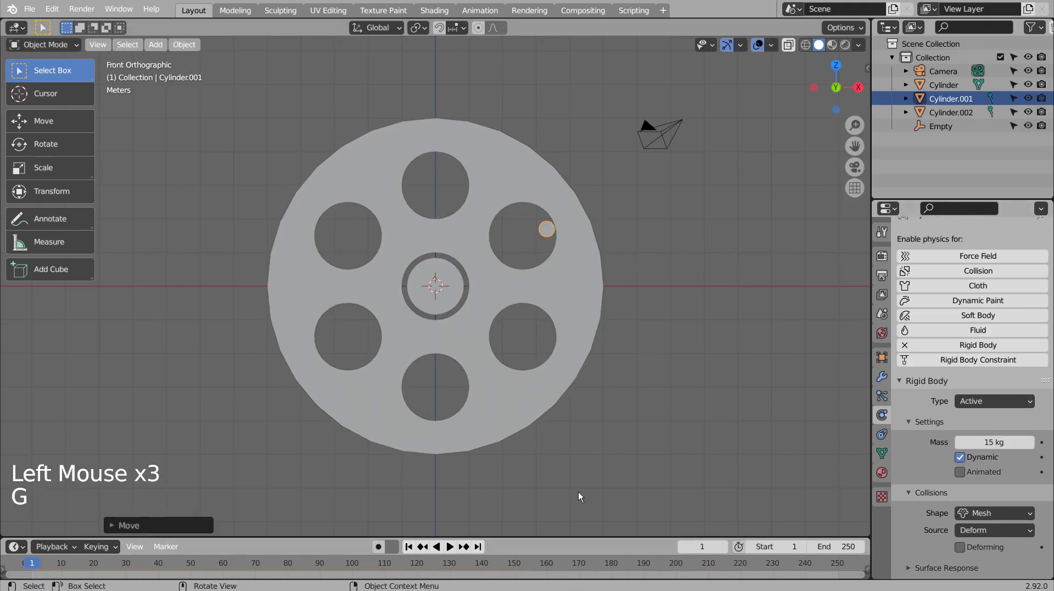
{"action": "left_click", "coordinate": [450, 546]}
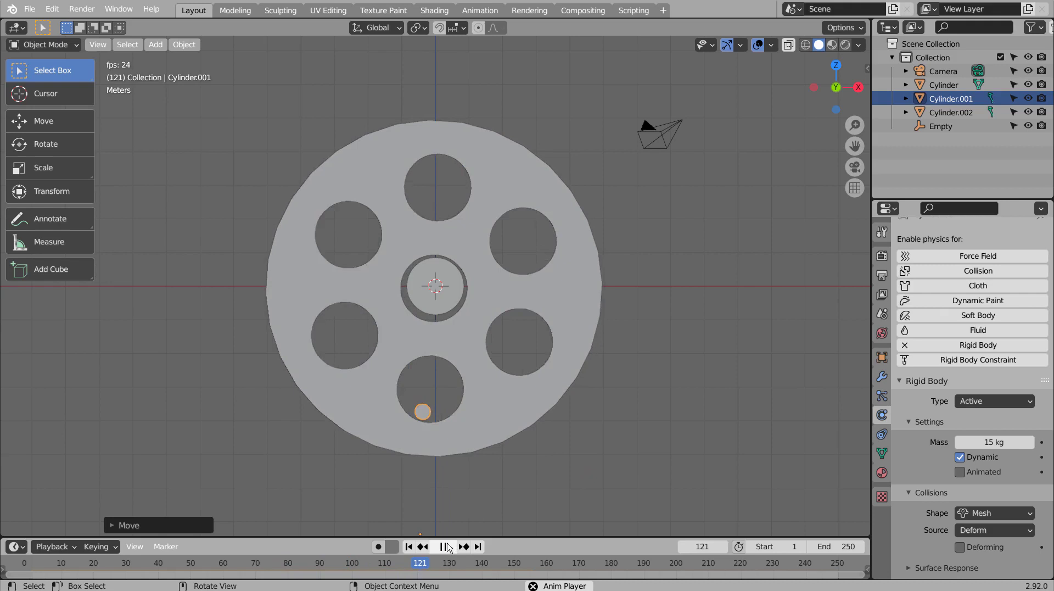
{"action": "left_click", "coordinate": [450, 546]}
{"action": "left_click", "coordinate": [409, 547]}
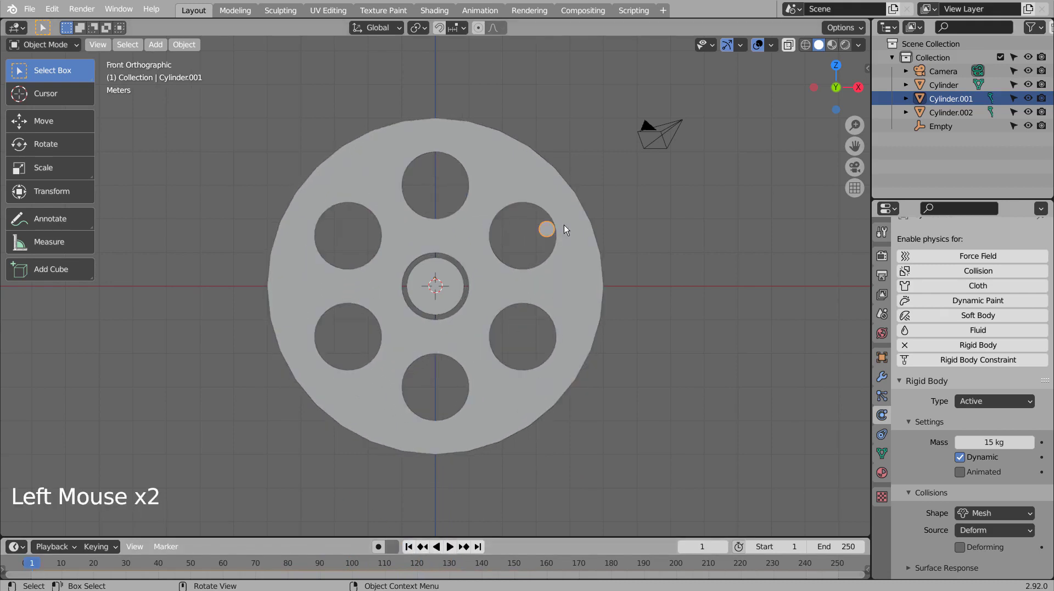
Set the ball's mass to 1 kg and duplicate it into the top, upper-left and lower-left holes.
{"action": "left_click", "coordinate": [996, 443]}
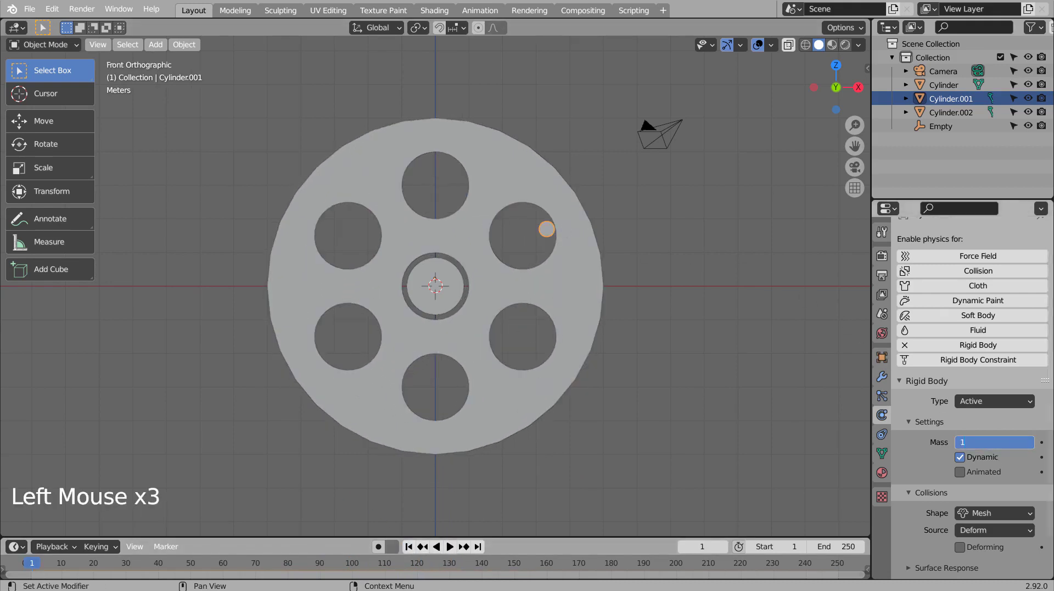
{"action": "left_click", "coordinate": [544, 233]}
{"action": "key", "text": "shift+d"}
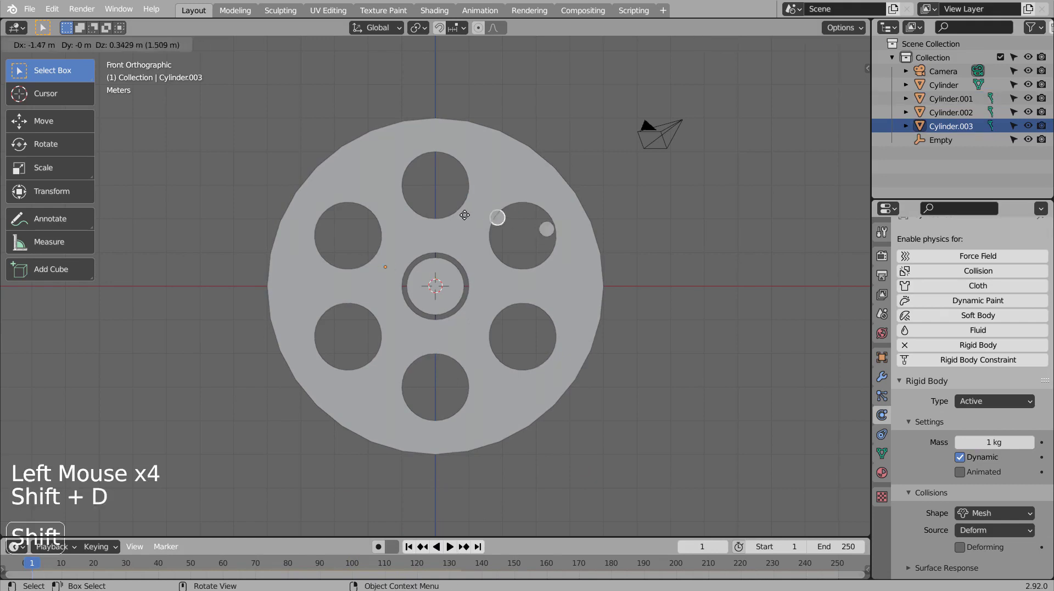
{"action": "left_click", "coordinate": [459, 187]}
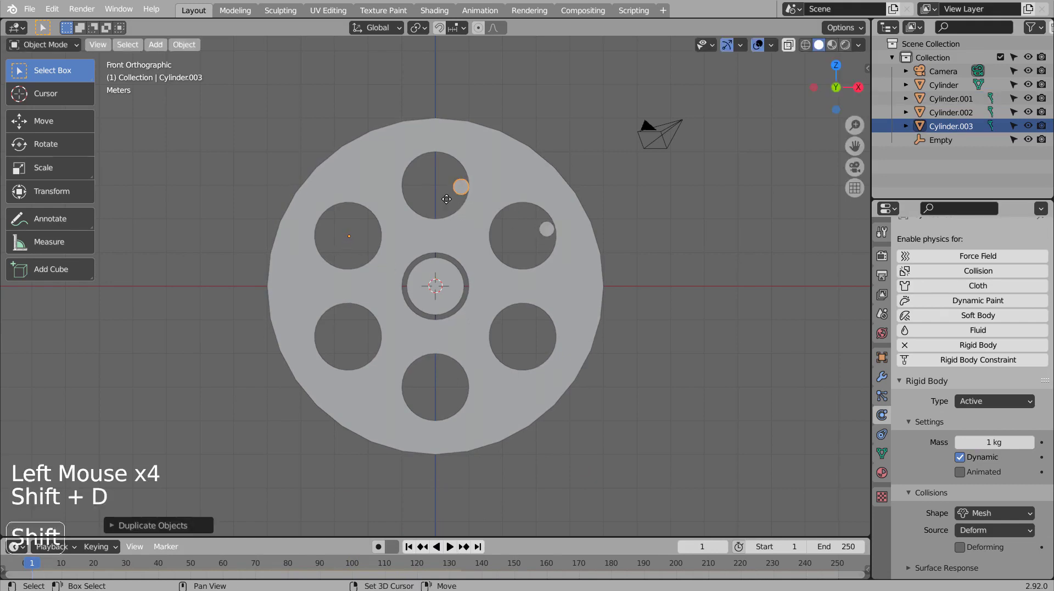
{"action": "key", "text": "shift+d"}
{"action": "left_click", "coordinate": [371, 239]}
{"action": "key", "text": "shift+d"}
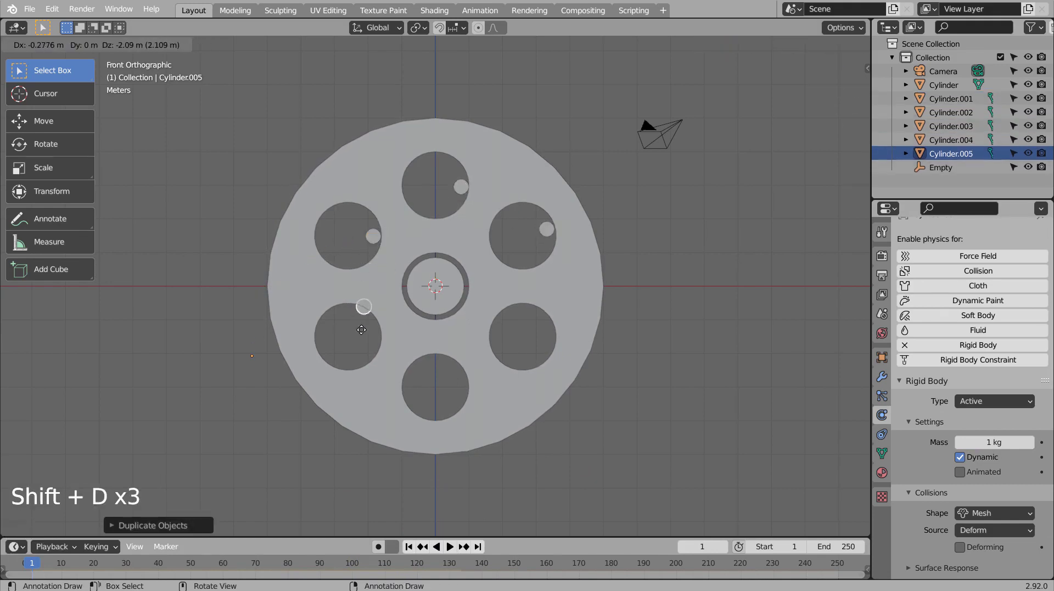
{"action": "left_click", "coordinate": [372, 332]}
{"action": "key", "text": "shift+d"}
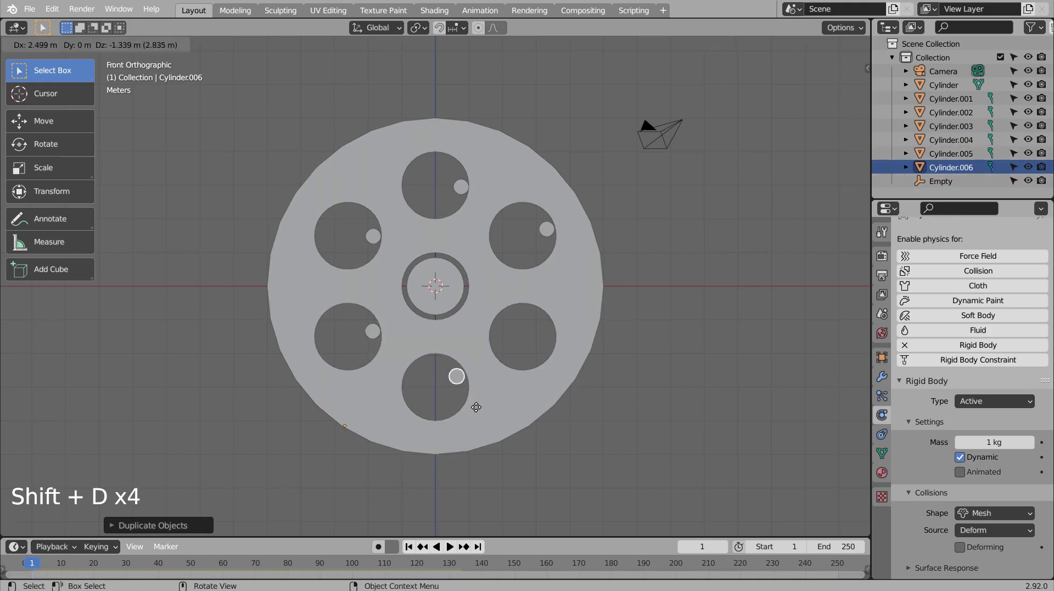
Drop ball copies into the bottom and lower-right holes, then play the simulation with all six balls.
{"action": "left_click", "coordinate": [476, 407]}
{"action": "key", "text": "shift+d"}
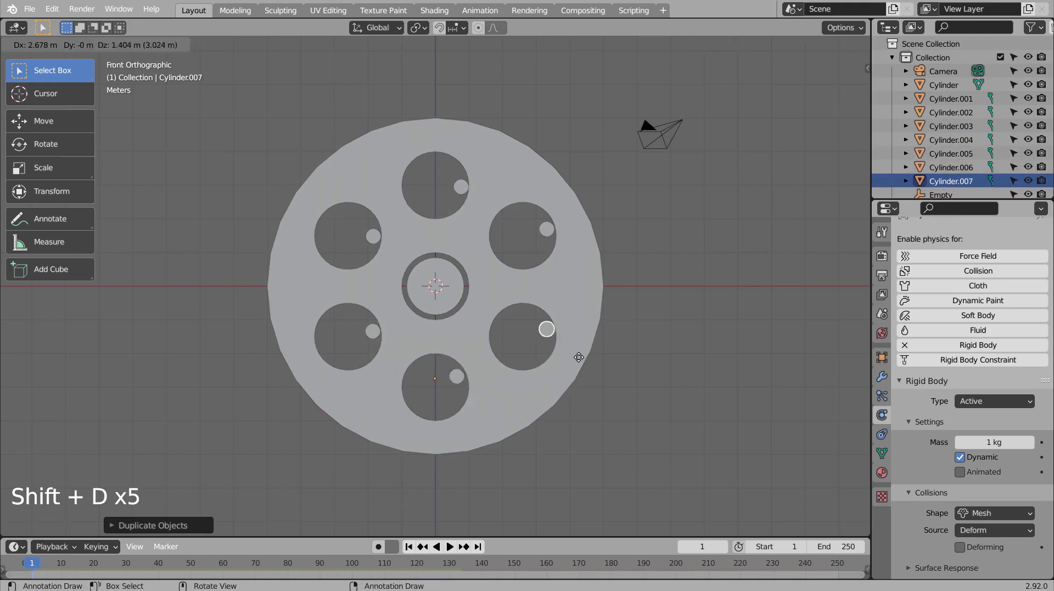
{"action": "left_click", "coordinate": [578, 357]}
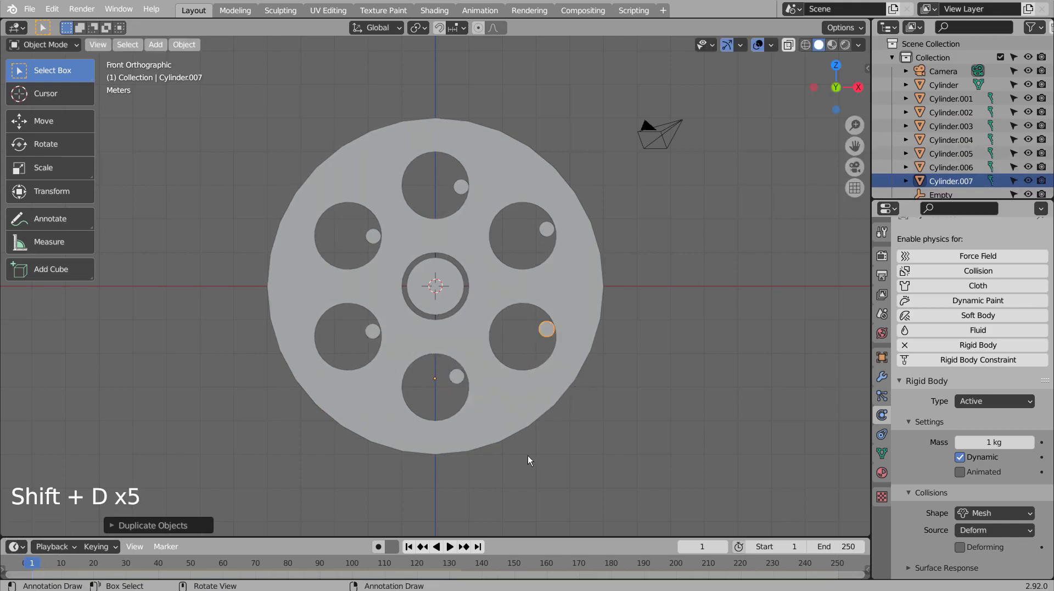
{"action": "left_click", "coordinate": [451, 547]}
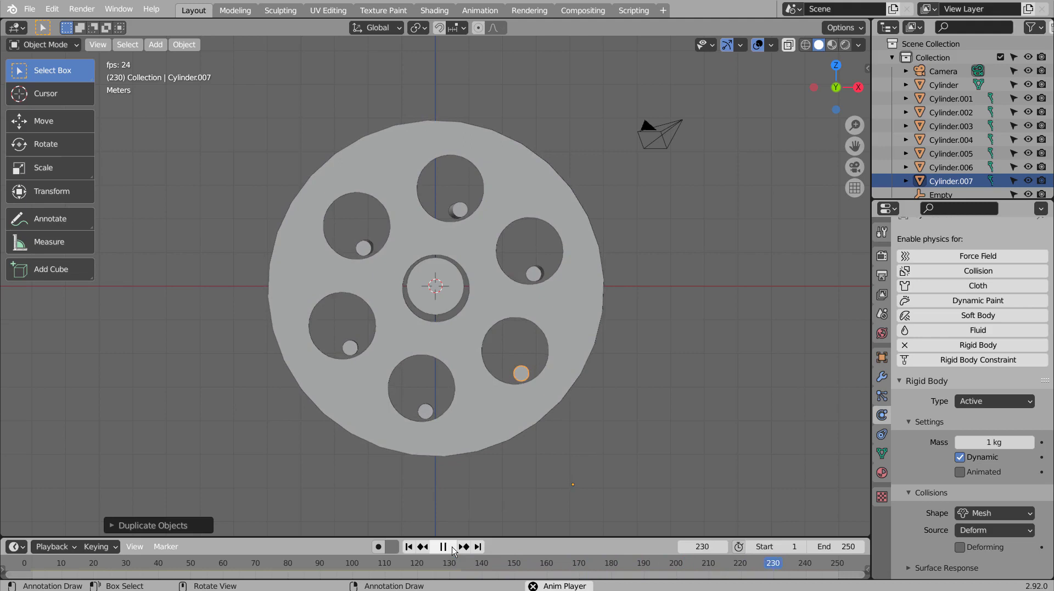
Select the upper-right ball and replay the simulation a few times to watch its effect.
{"action": "left_click", "coordinate": [450, 546]}
{"action": "left_click", "coordinate": [409, 547]}
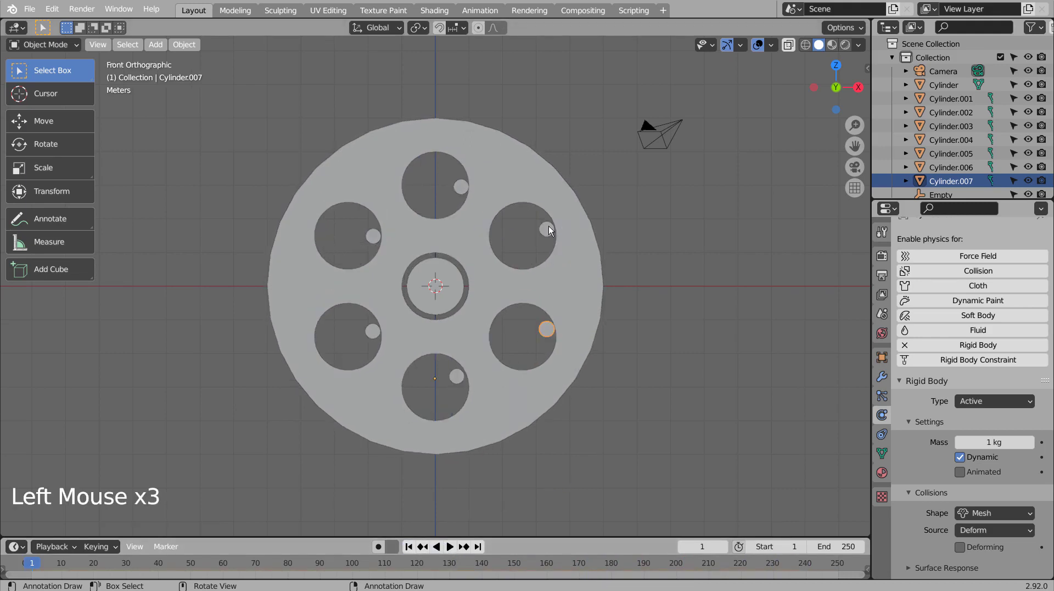
{"action": "left_click", "coordinate": [549, 228]}
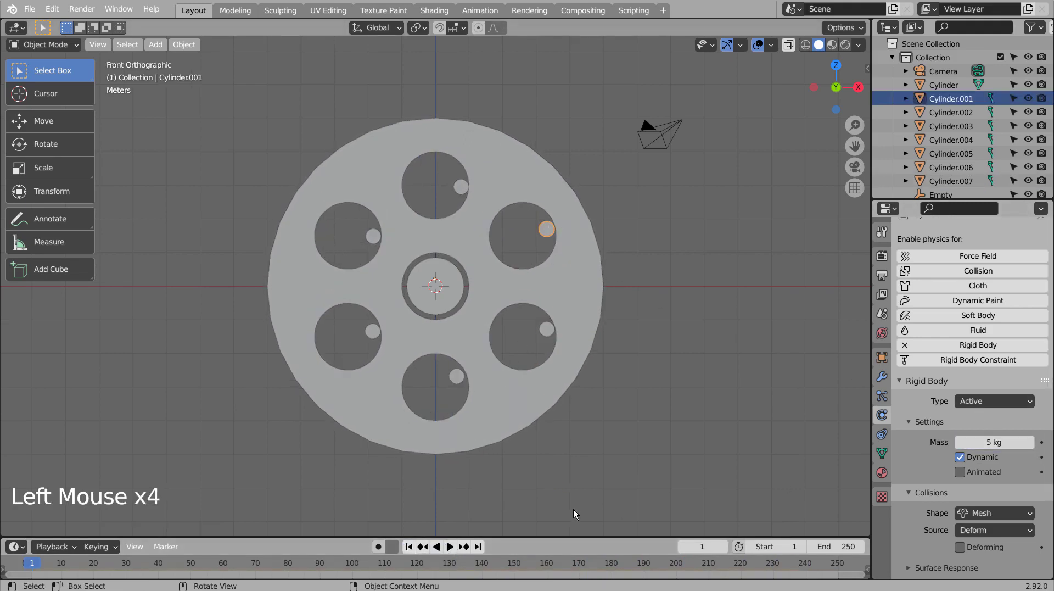
{"action": "left_click", "coordinate": [450, 547]}
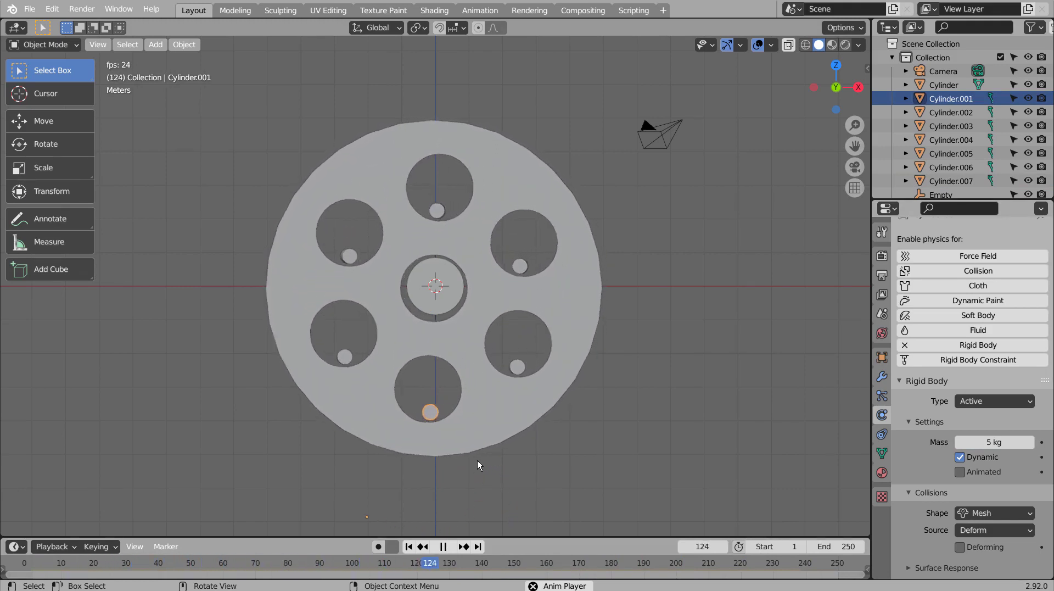
{"action": "left_click", "coordinate": [443, 547]}
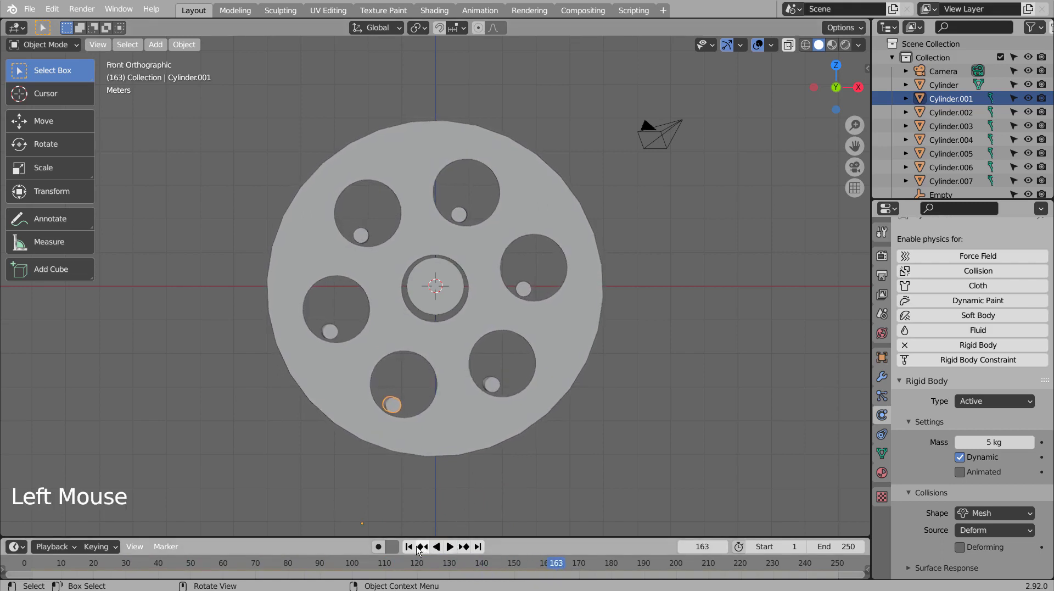
{"action": "left_click", "coordinate": [408, 546]}
{"action": "left_click", "coordinate": [443, 546]}
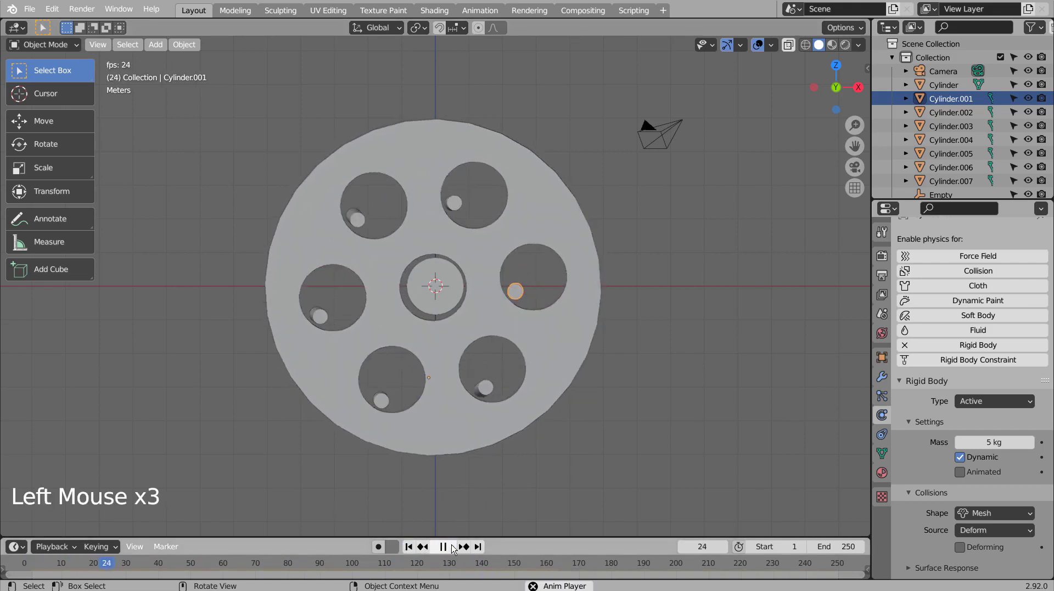
{"action": "left_click", "coordinate": [449, 546]}
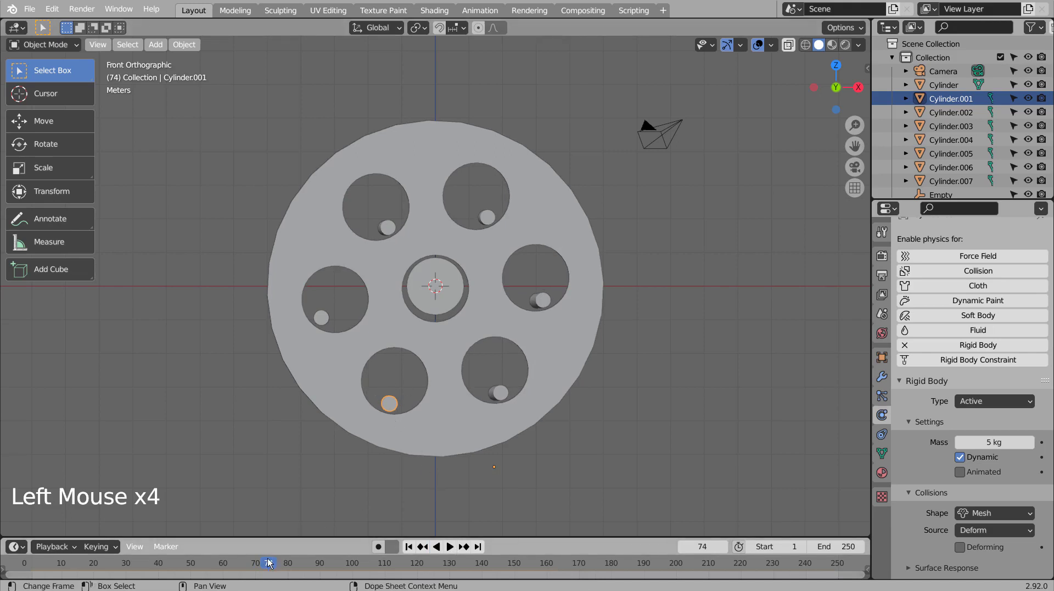
{"action": "left_click_drag", "start_coordinate": [269, 563], "coordinate": [261, 563]}
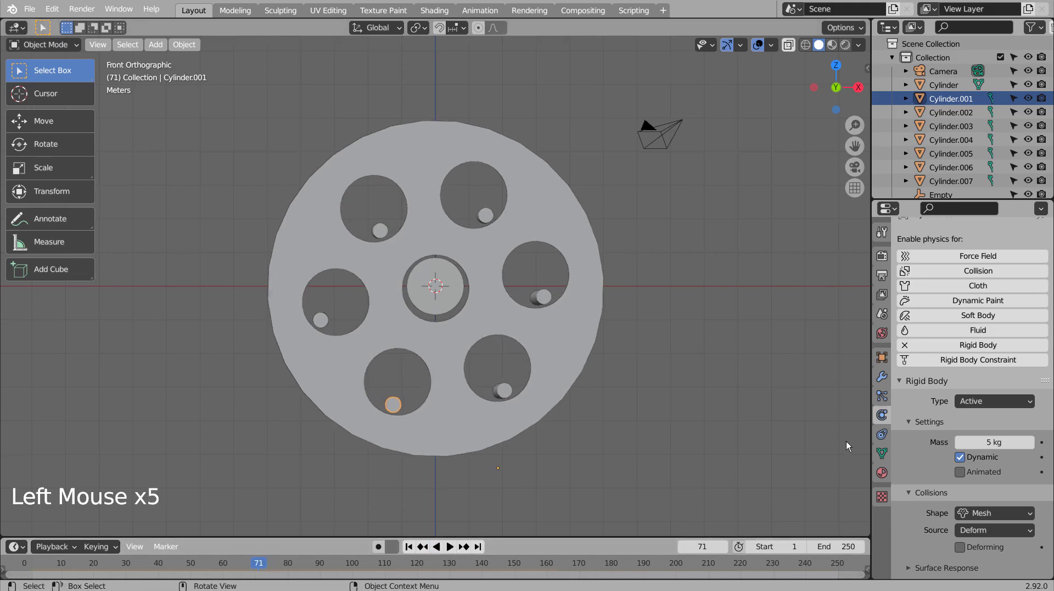
{"action": "left_click", "coordinate": [409, 546]}
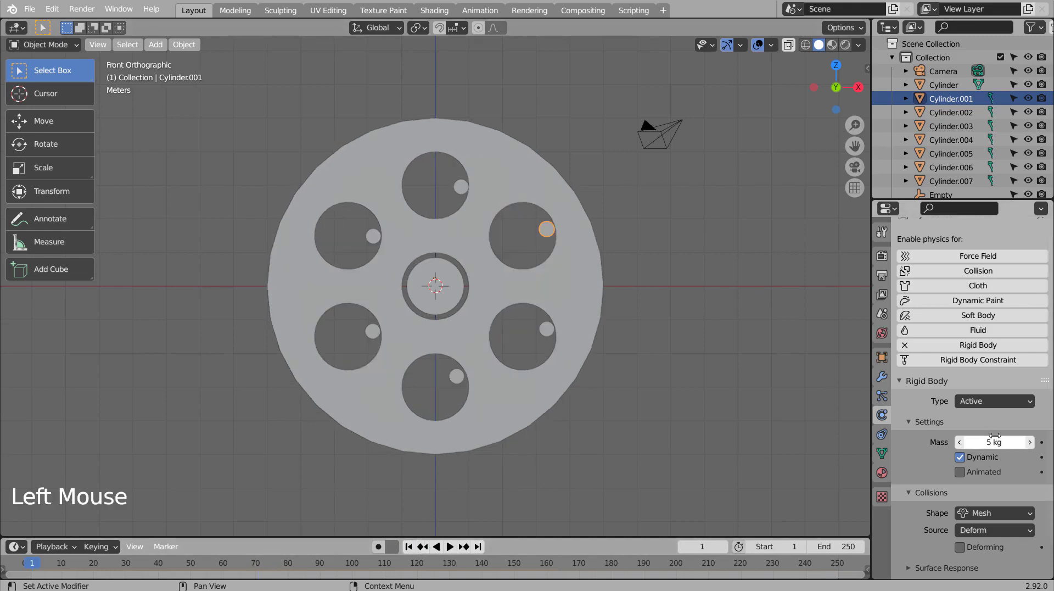
Keyframe the ball's mass at 5 kg on frame 1 and 1 kg on frame 70.
{"action": "key", "text": "i"}
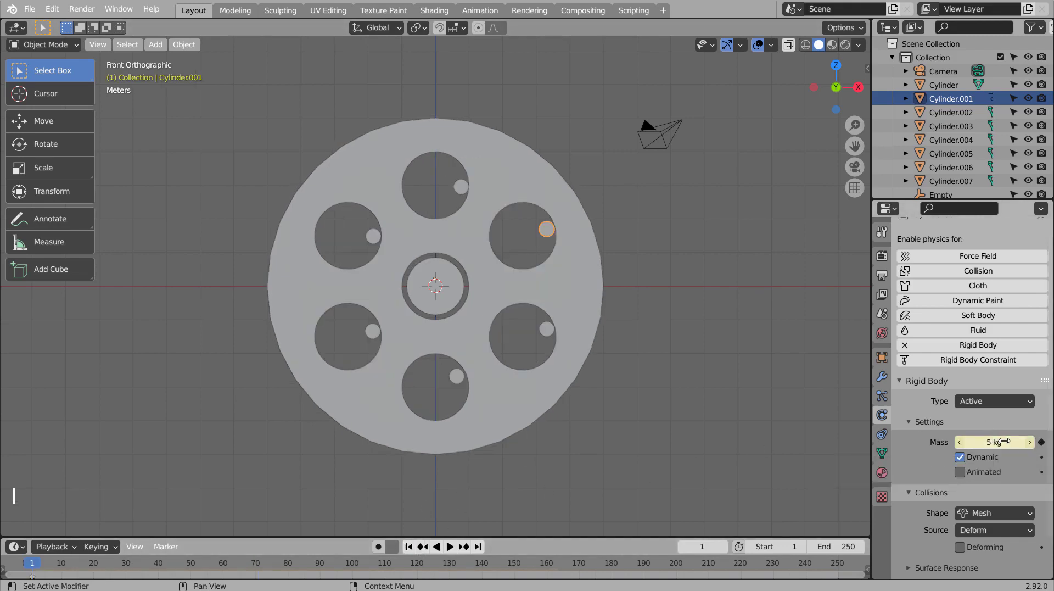
{"action": "left_click", "coordinate": [252, 548]}
{"action": "left_click", "coordinate": [254, 564]}
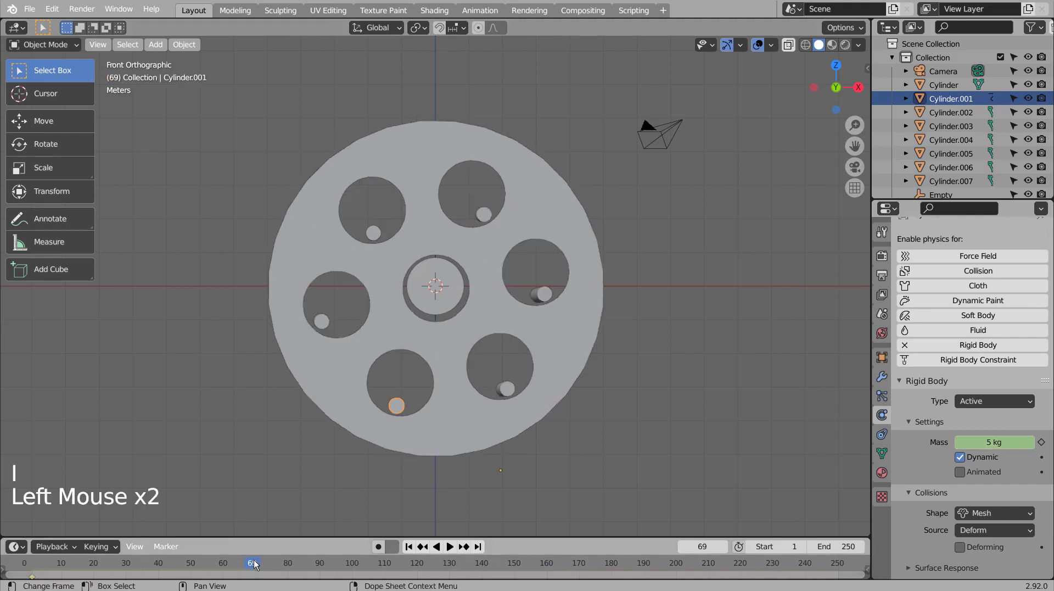
{"action": "left_click_drag", "start_coordinate": [254, 564], "coordinate": [257, 564]}
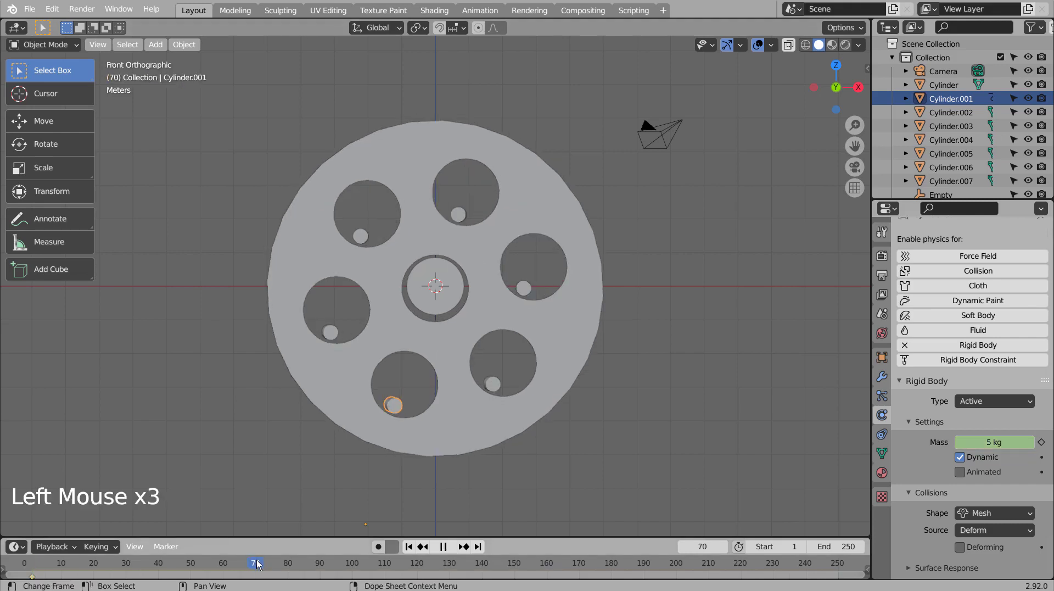
{"action": "left_click", "coordinate": [997, 442]}
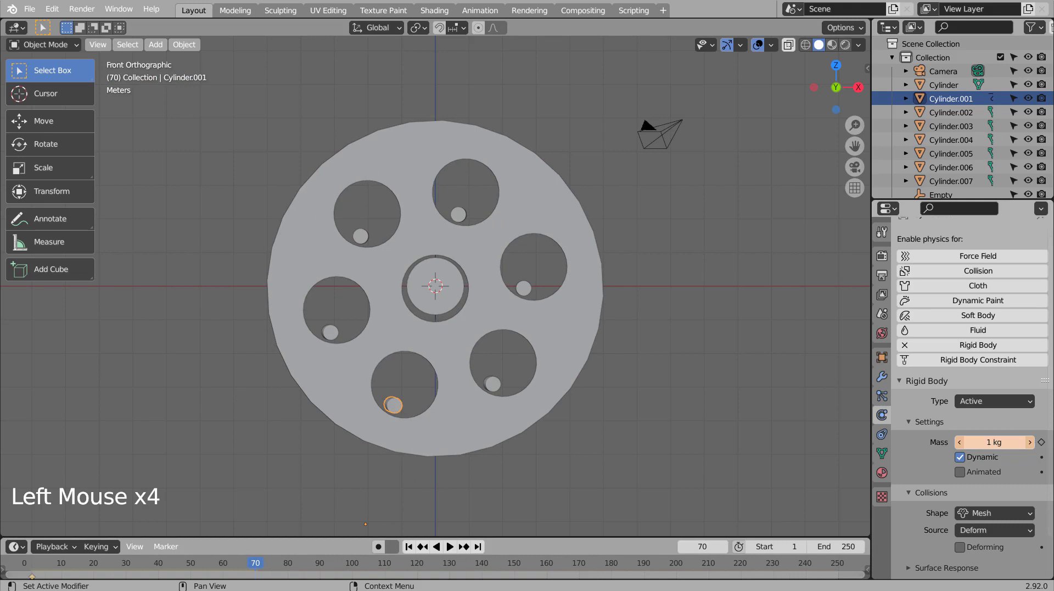
{"action": "key", "text": "i"}
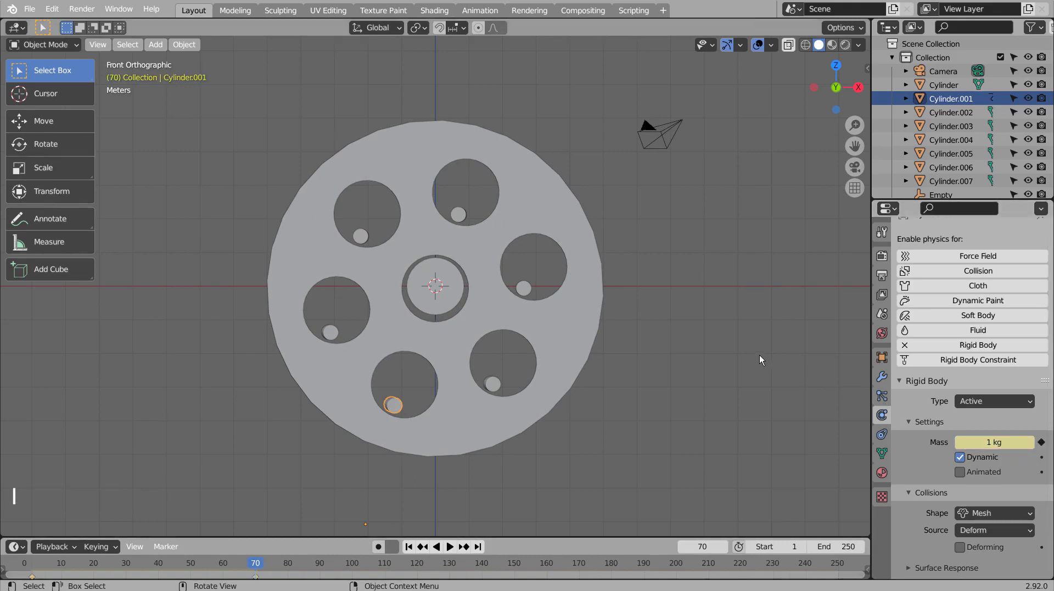
Key the right-hole ball's mass at frame 70 and a 1 kg mass at frame 140.
{"action": "left_click", "coordinate": [524, 288]}
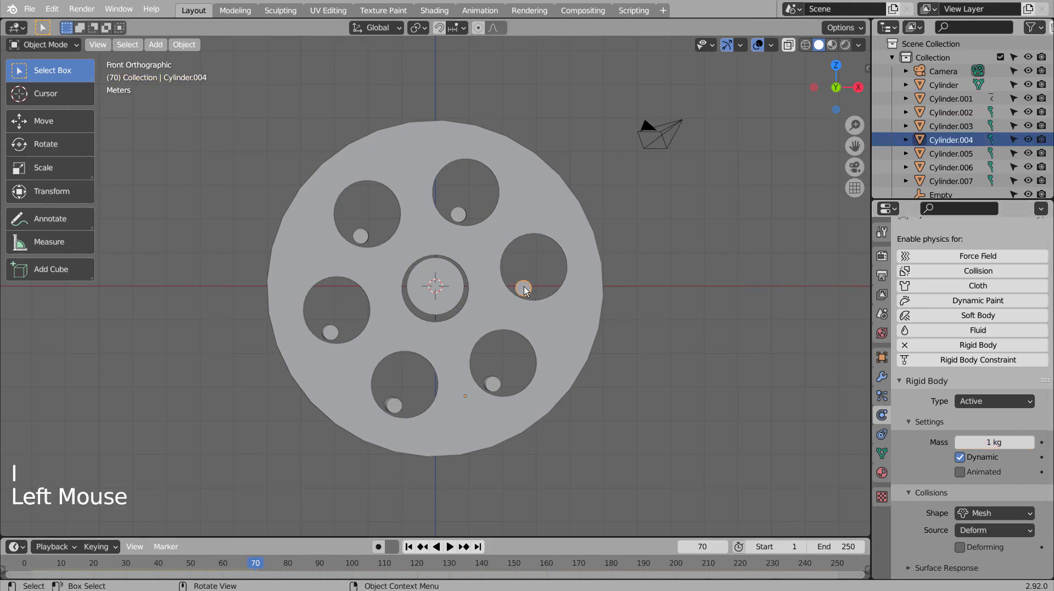
{"action": "key", "text": "i"}
{"action": "left_click", "coordinate": [993, 442]}
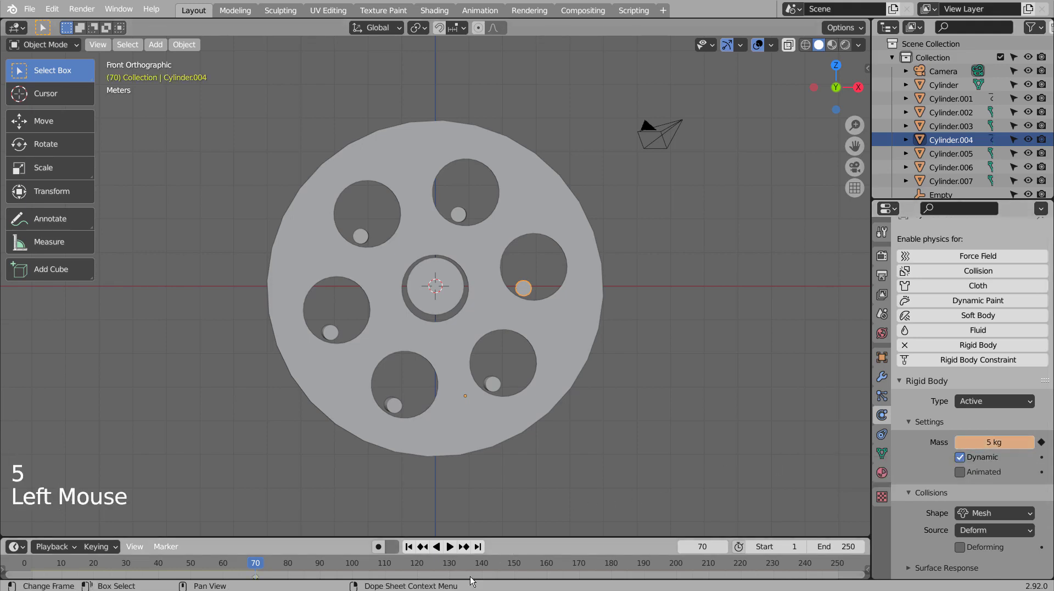
{"action": "left_click", "coordinate": [485, 563]}
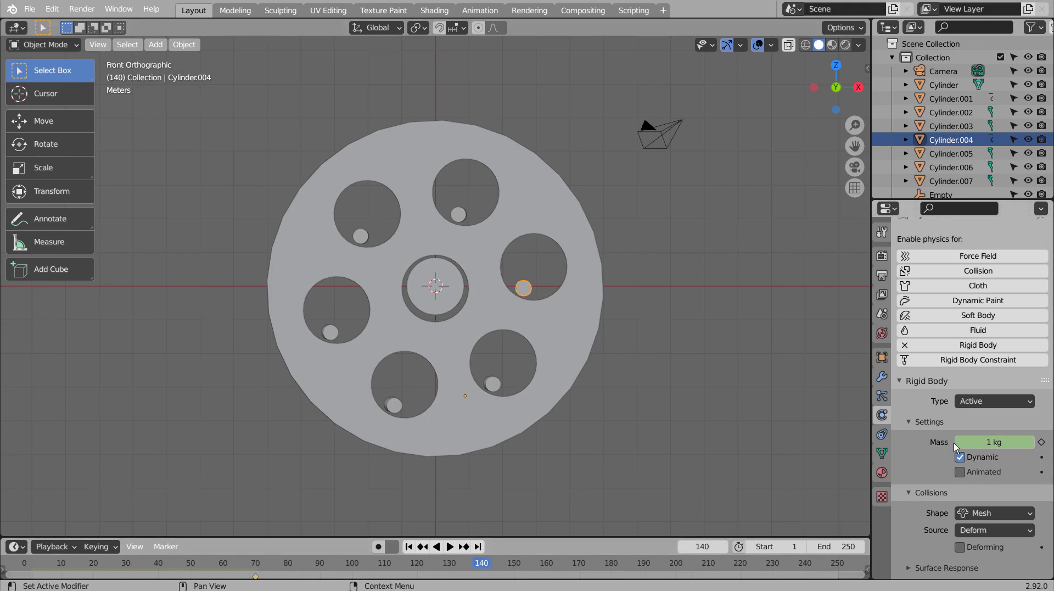
{"action": "key", "text": "i"}
Replay from frame 1 and inspect the lower-right ball and Cylinder.001.
{"action": "left_click", "coordinate": [732, 432]}
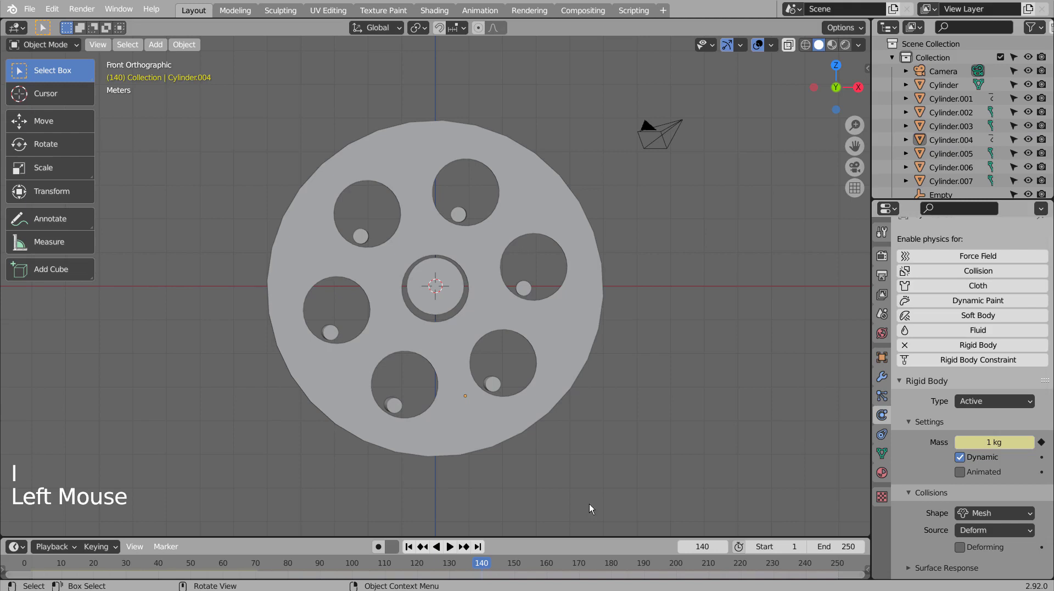
{"action": "left_click", "coordinate": [408, 547]}
{"action": "left_click", "coordinate": [450, 546]}
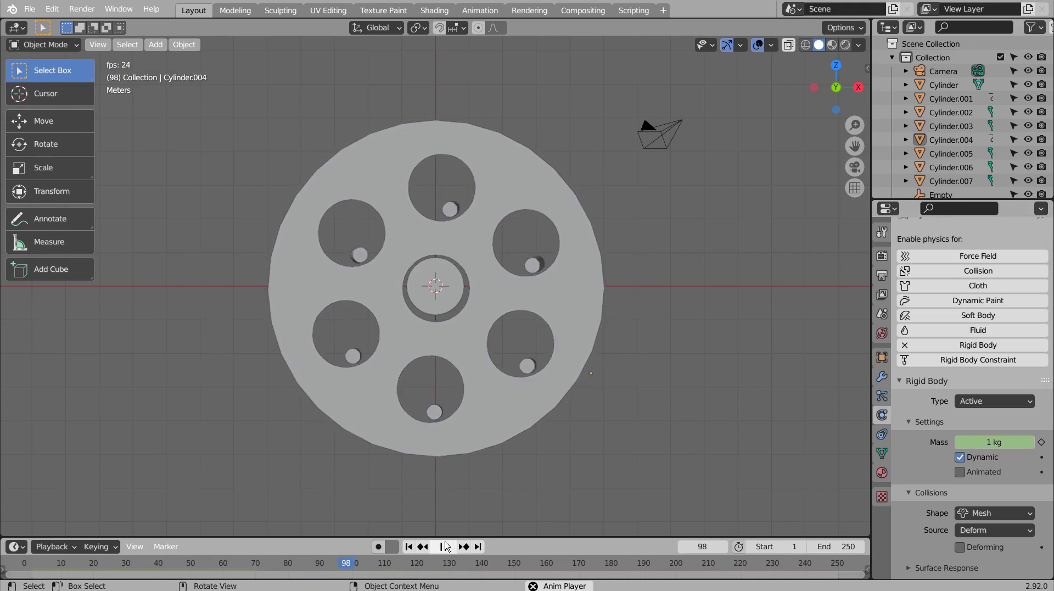
{"action": "left_click", "coordinate": [444, 546]}
{"action": "left_click", "coordinate": [531, 364]}
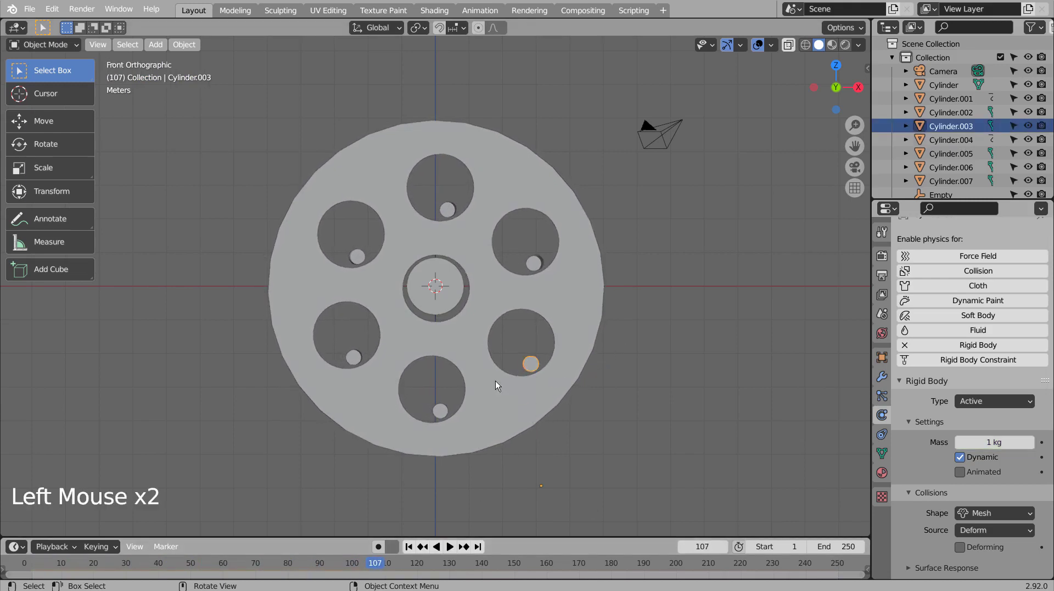
{"action": "left_click", "coordinate": [441, 408]}
Replay the simulation again and scrub to around frame 70 to watch the balls.
{"action": "left_click", "coordinate": [410, 548]}
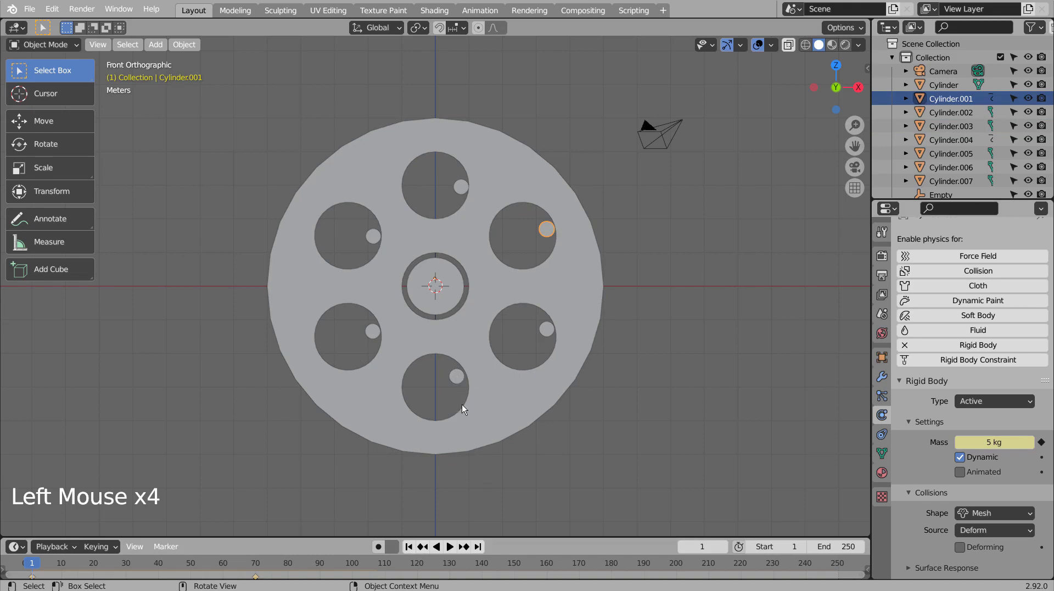
{"action": "left_click", "coordinate": [450, 546]}
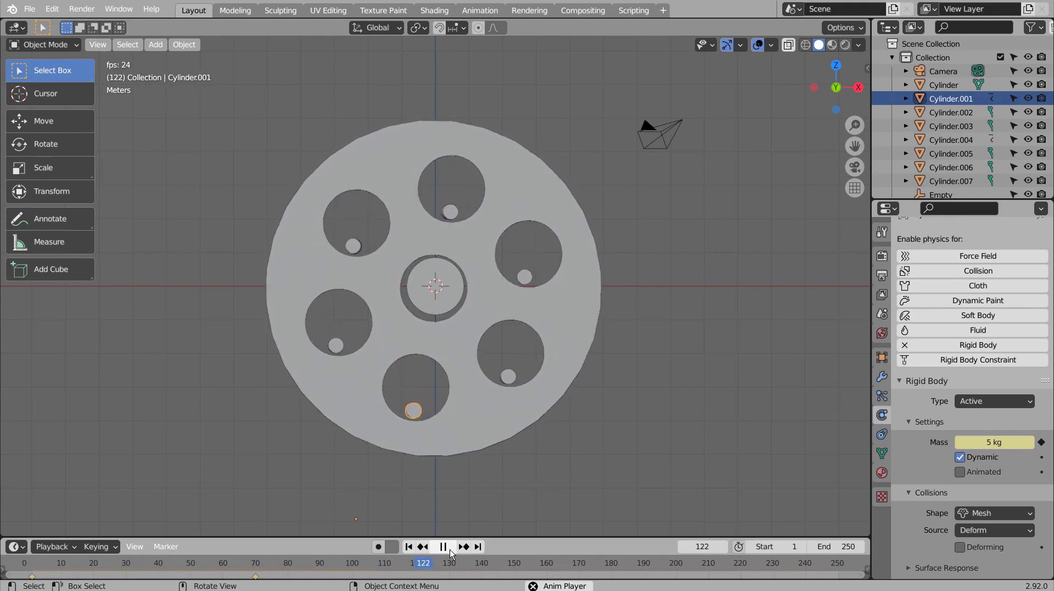
{"action": "left_click", "coordinate": [449, 548]}
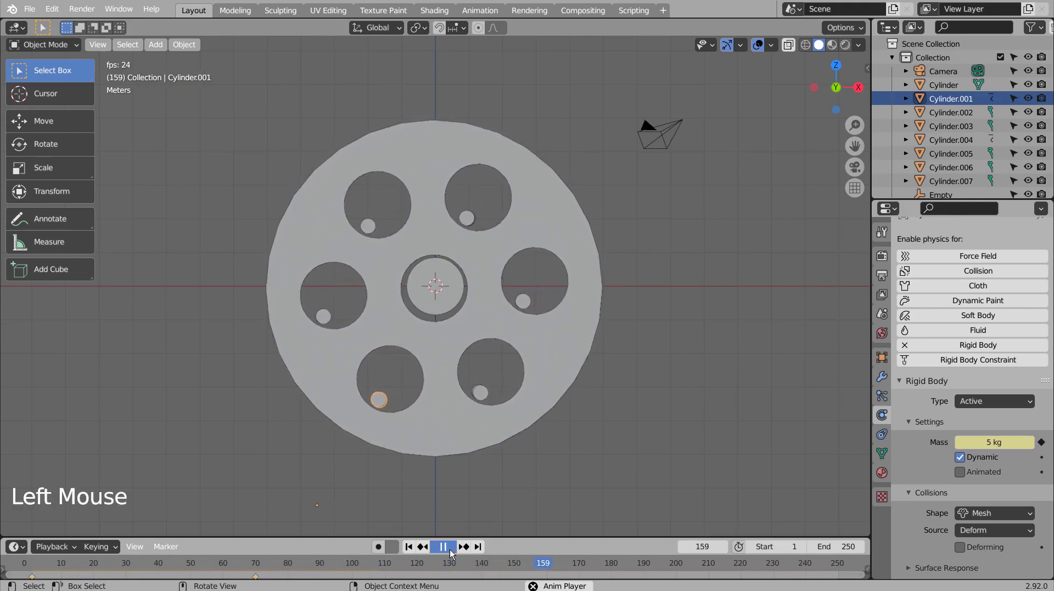
{"action": "left_click", "coordinate": [409, 548]}
{"action": "left_click", "coordinate": [254, 561]}
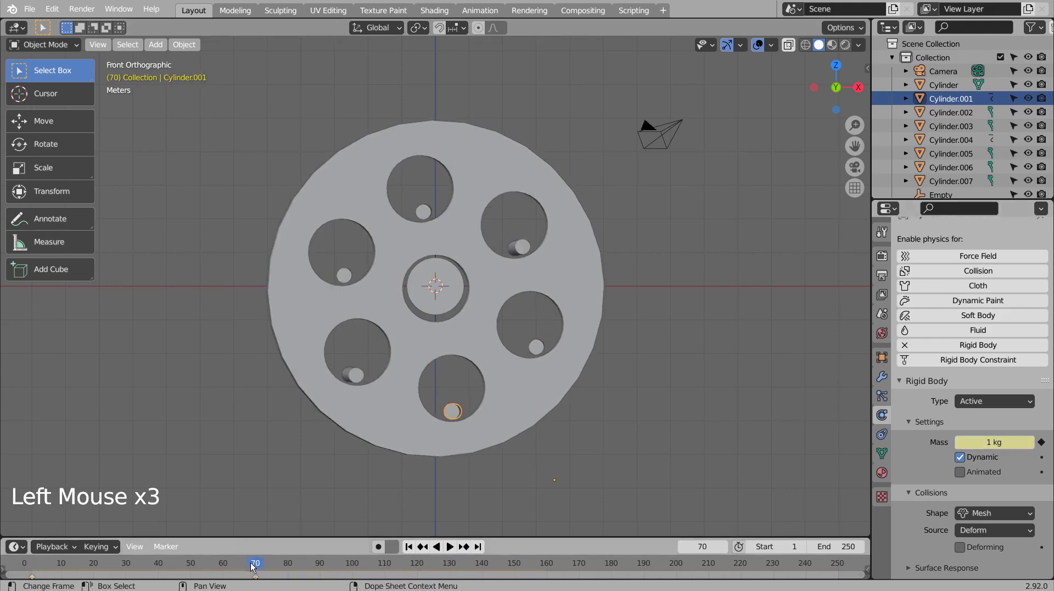
{"action": "mouse_move", "coordinate": [251, 562]}
{"action": "left_mouse_down"}
{"action": "mouse_move", "coordinate": [670, 561]}
{"action": "mouse_move", "coordinate": [83, 567]}
{"action": "mouse_move", "coordinate": [255, 568]}
{"action": "left_mouse_up"}
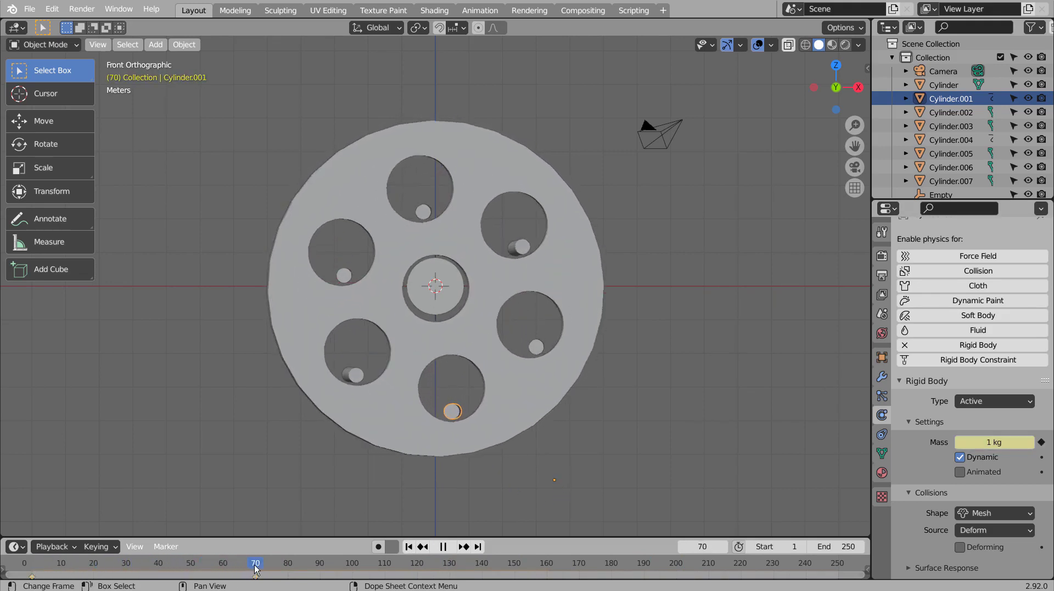
Select the weight balls in turn, including Cylinder.003 and Cylinder.001, while running the simulation.
{"action": "left_click", "coordinate": [536, 346]}
{"action": "left_click", "coordinate": [516, 246]}
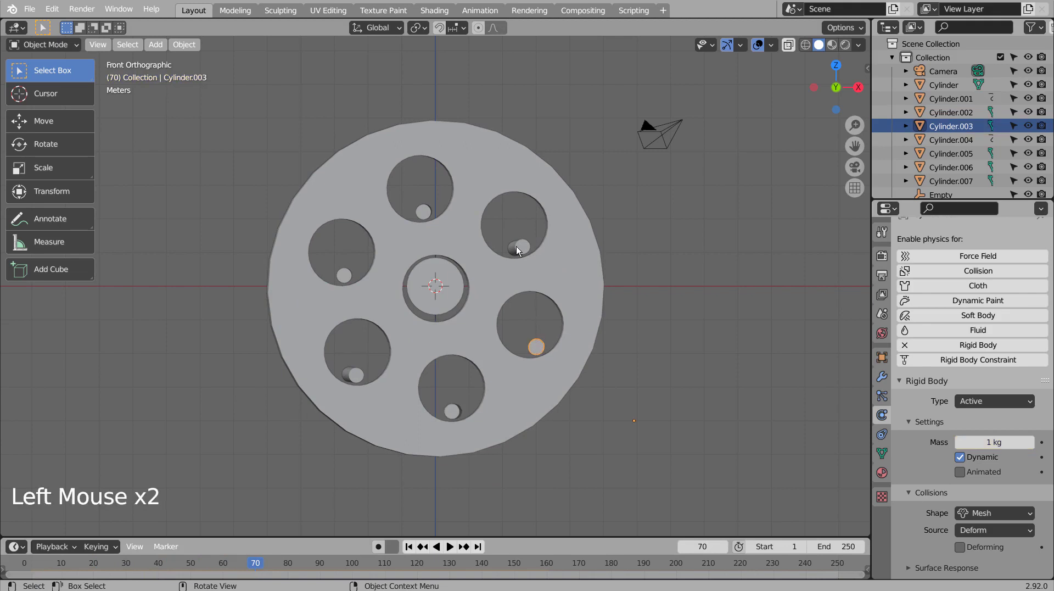
{"action": "left_click", "coordinate": [425, 210]}
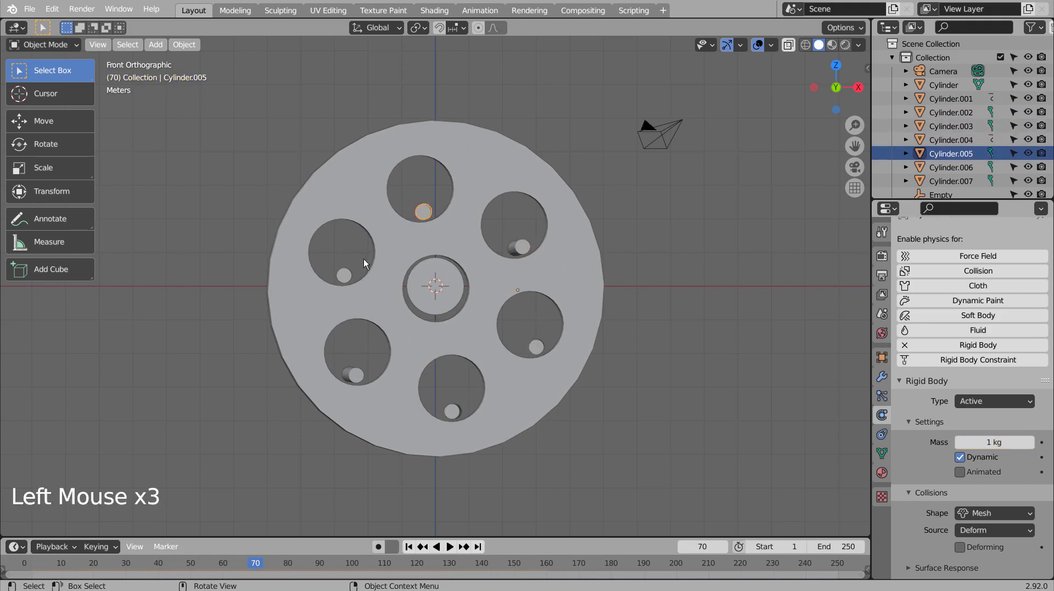
{"action": "left_click", "coordinate": [351, 373]}
{"action": "left_click", "coordinate": [536, 346]}
{"action": "left_click", "coordinate": [449, 546]}
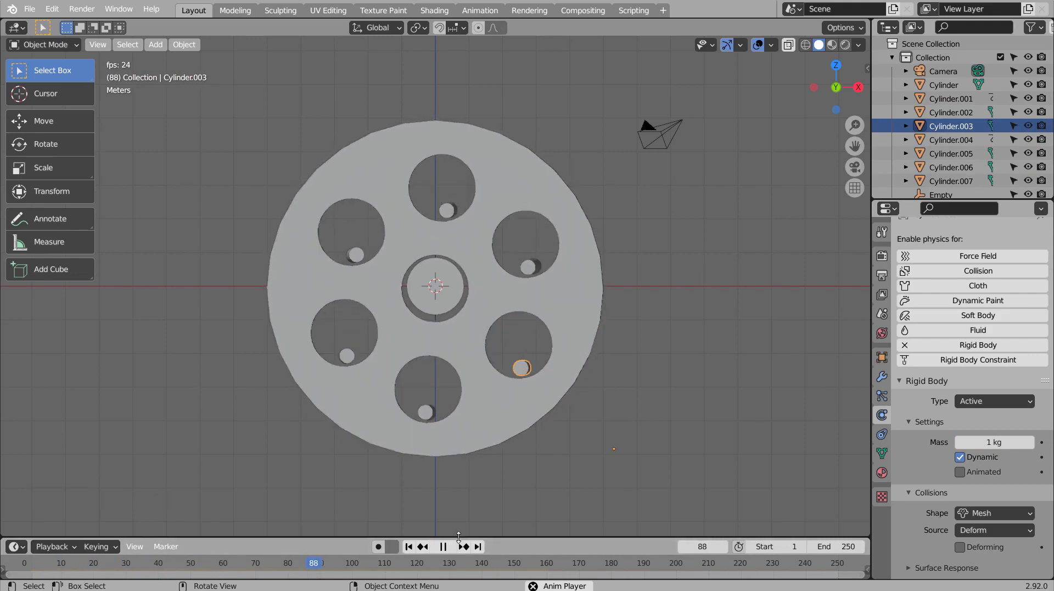
{"action": "left_click", "coordinate": [409, 547]}
{"action": "left_click", "coordinate": [537, 218]}
{"action": "left_click", "coordinate": [466, 521]}
{"action": "left_click", "coordinate": [453, 551]}
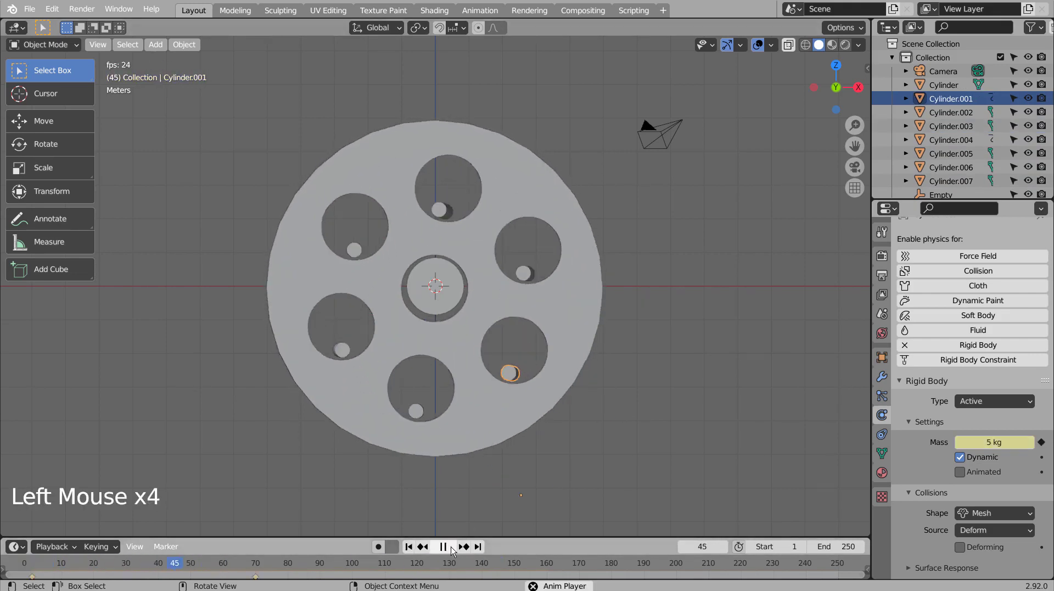
{"action": "left_click", "coordinate": [452, 550]}
Pick Cylinder.004 and rewind and replay the simulation several times to test the masses.
{"action": "left_click", "coordinate": [512, 238]}
{"action": "left_click", "coordinate": [408, 547]}
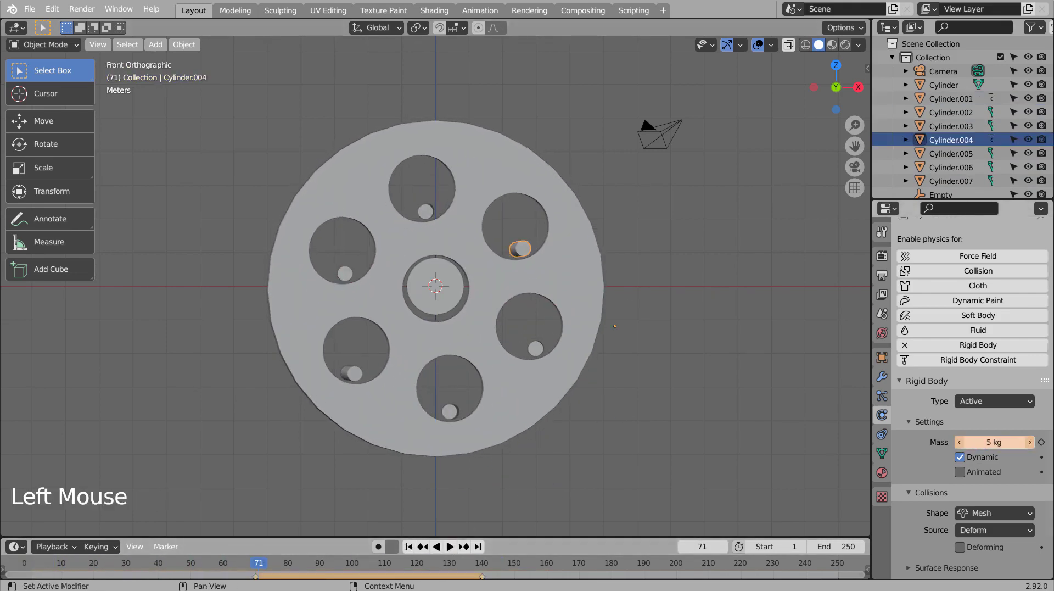
{"action": "left_click", "coordinate": [450, 546]}
{"action": "left_click", "coordinate": [450, 547]}
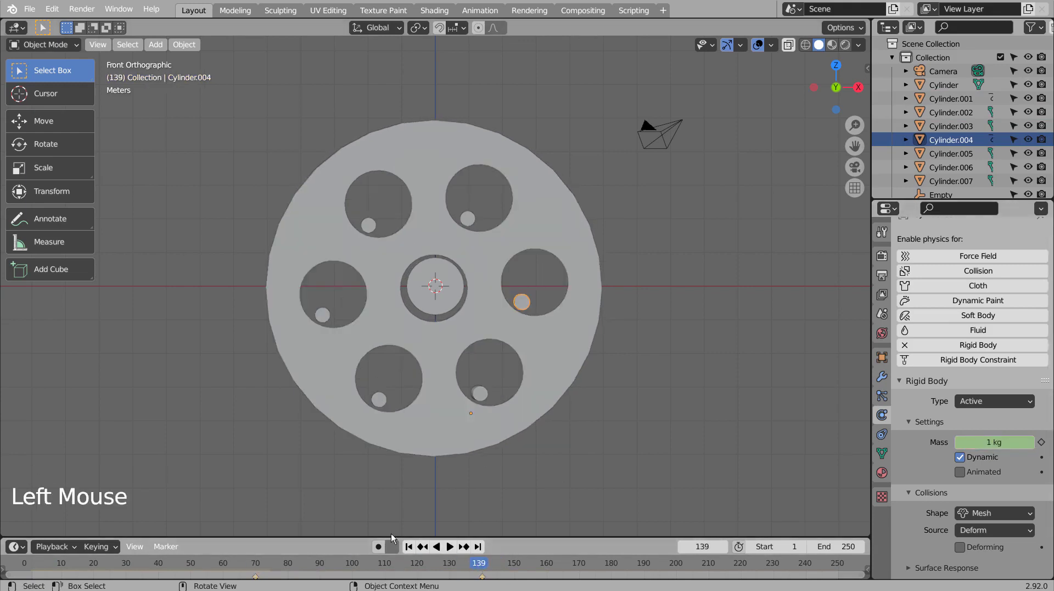
{"action": "left_click", "coordinate": [409, 546]}
{"action": "left_click", "coordinate": [451, 546]}
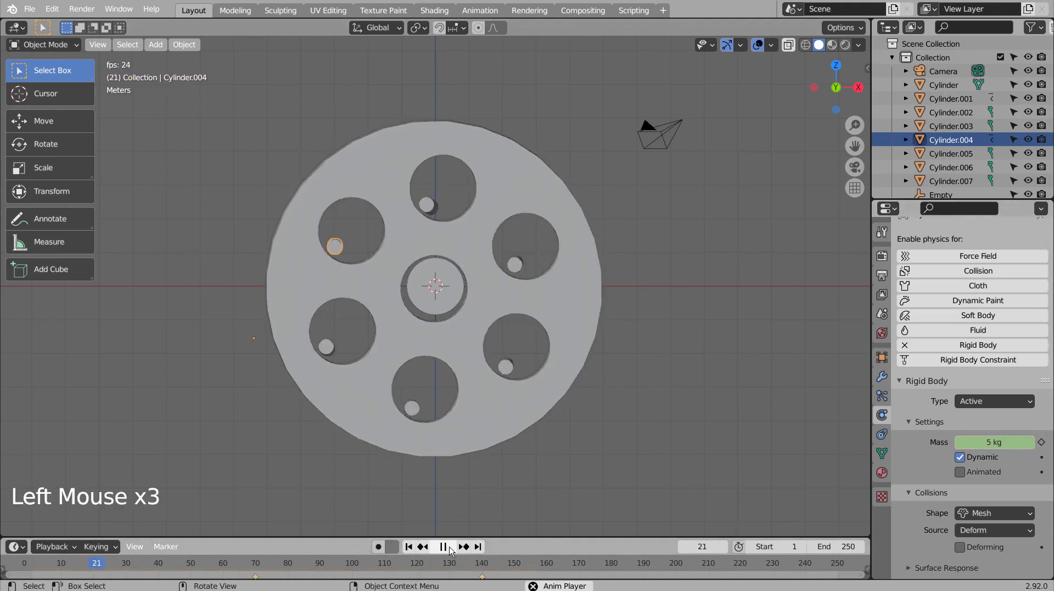
{"action": "left_click", "coordinate": [450, 546]}
{"action": "left_click", "coordinate": [408, 546]}
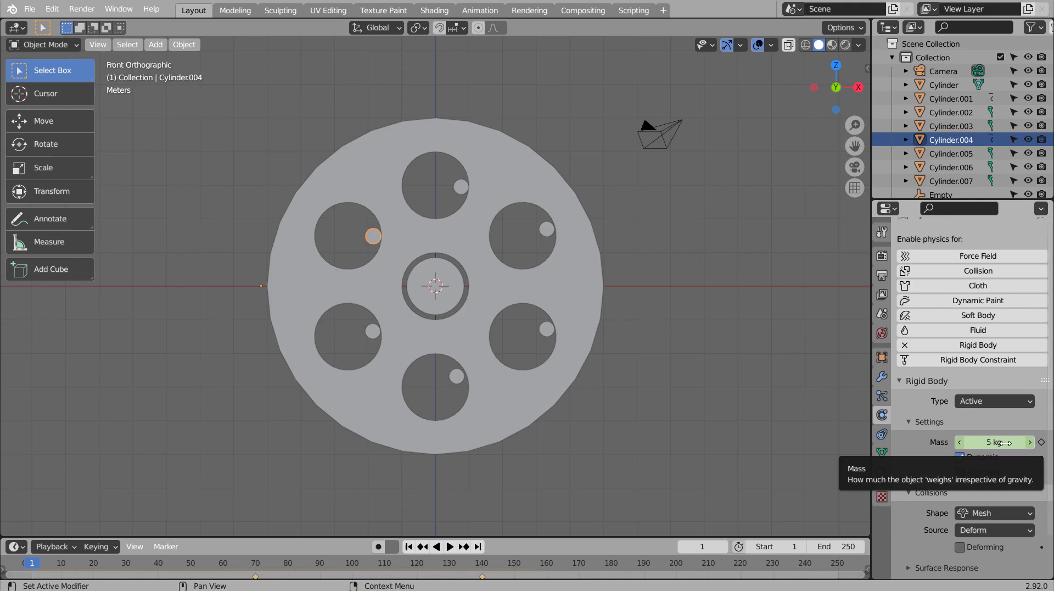
{"action": "left_click", "coordinate": [450, 546]}
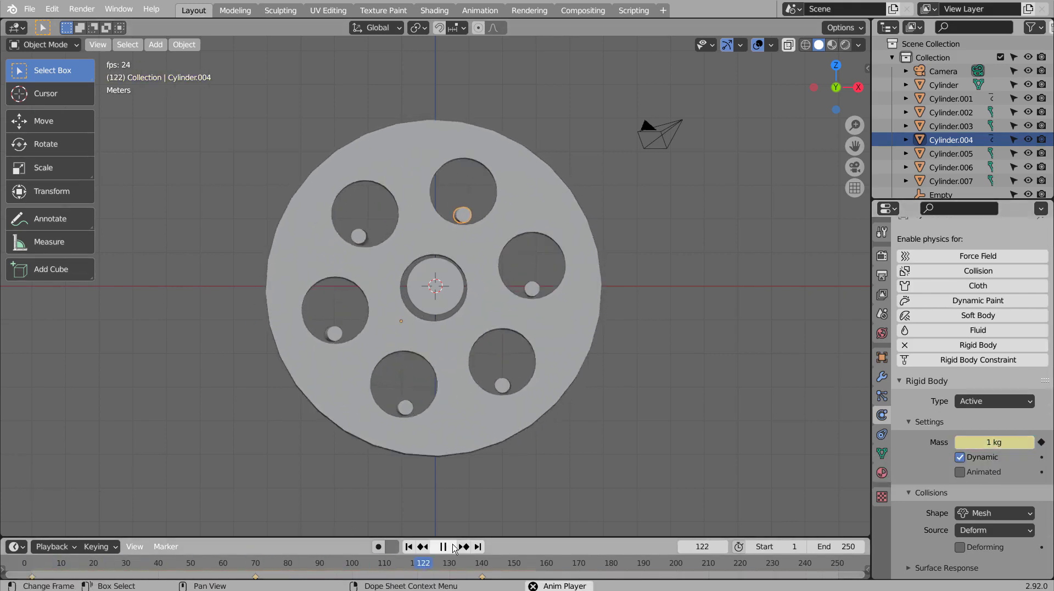
{"action": "left_click", "coordinate": [82, 563]}
{"action": "left_click", "coordinate": [82, 563]}
{"action": "left_click", "coordinate": [83, 563]}
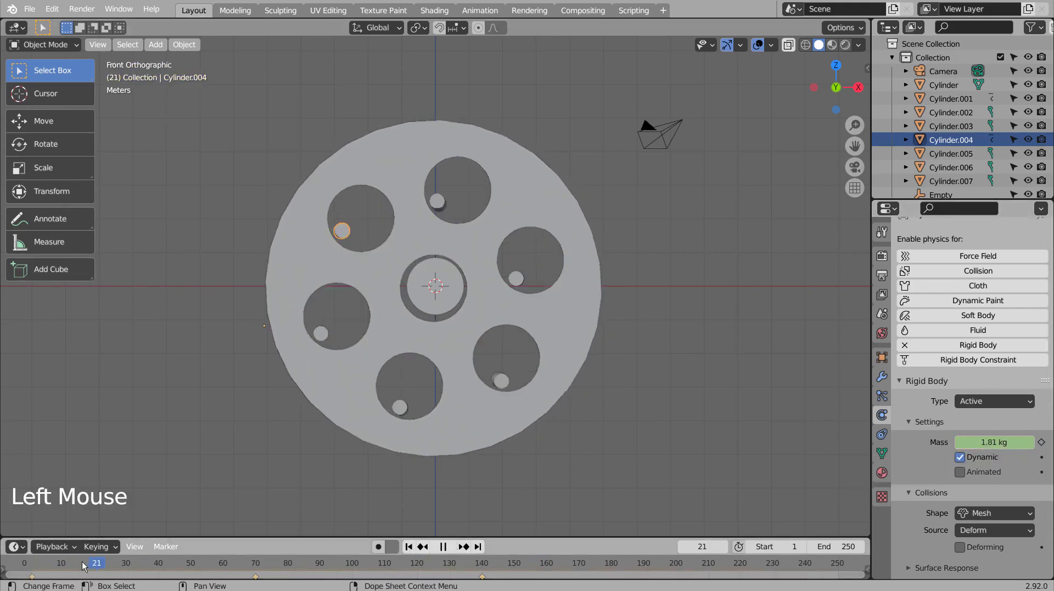
{"action": "key", "text": "Escape"}
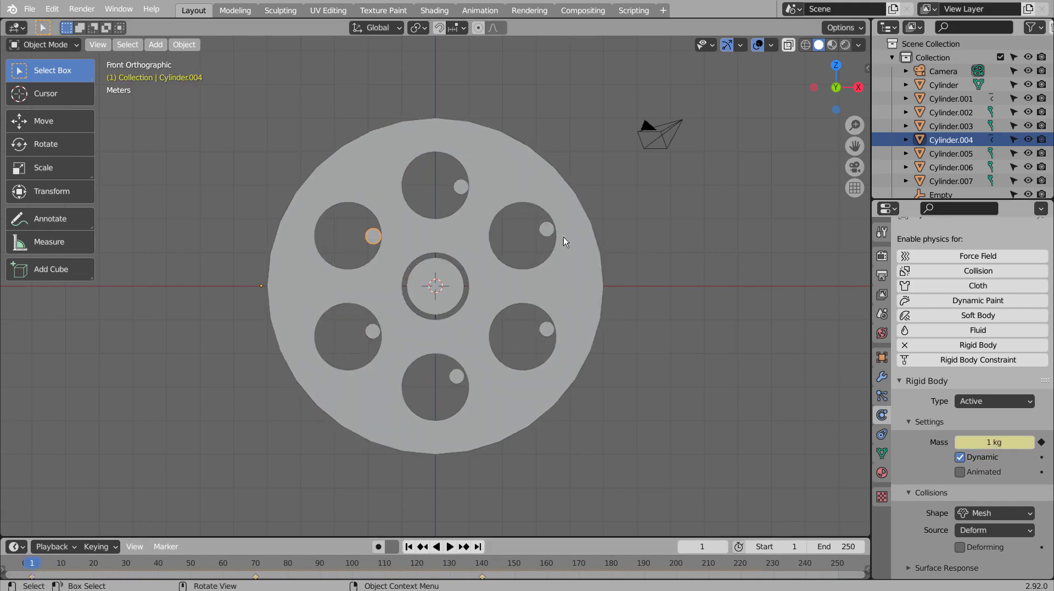
Set Cylinder.001's keyed mass to 10 kg and play the simulation.
{"action": "left_click", "coordinate": [547, 229]}
{"action": "mouse_move", "coordinate": [32, 563]}
{"action": "left_mouse_down"}
{"action": "mouse_move", "coordinate": [93, 563]}
{"action": "mouse_move", "coordinate": [32, 563]}
{"action": "left_mouse_up"}
{"action": "left_click", "coordinate": [995, 442]}
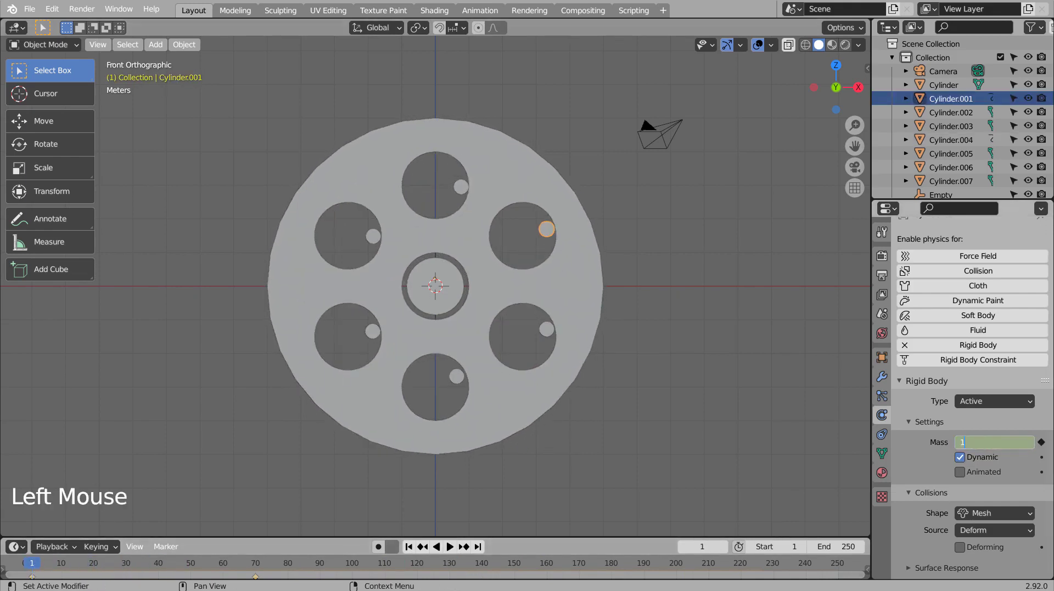
{"action": "type", "text": "10"}
{"action": "key", "text": "Return"}
{"action": "left_click", "coordinate": [450, 546]}
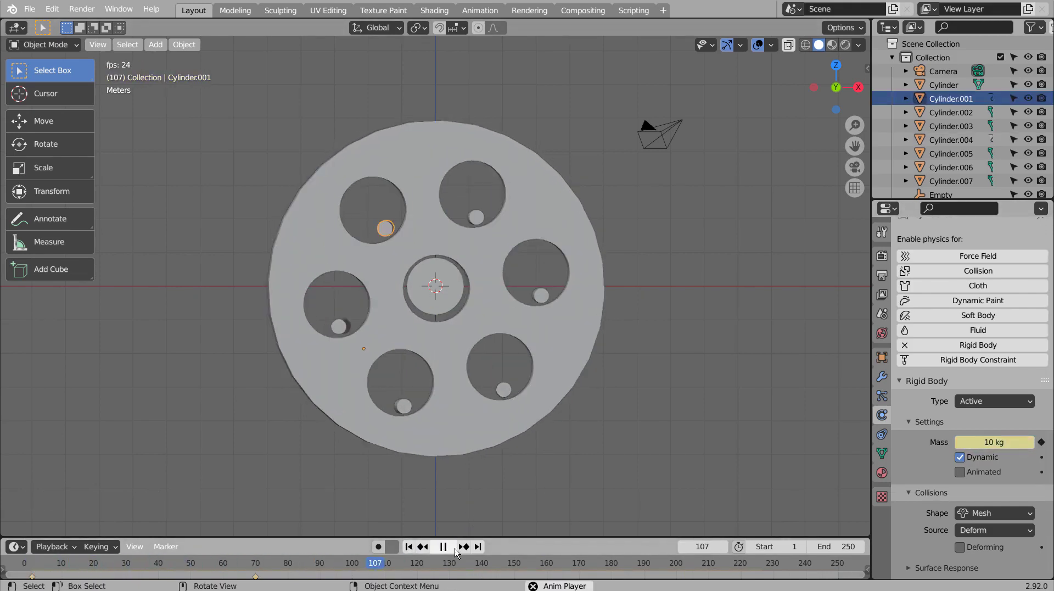
Select Cylinder.006, step through frames 110–130 to check its mass keys, then rewind.
{"action": "left_click", "coordinate": [542, 286]}
{"action": "left_click", "coordinate": [386, 564]}
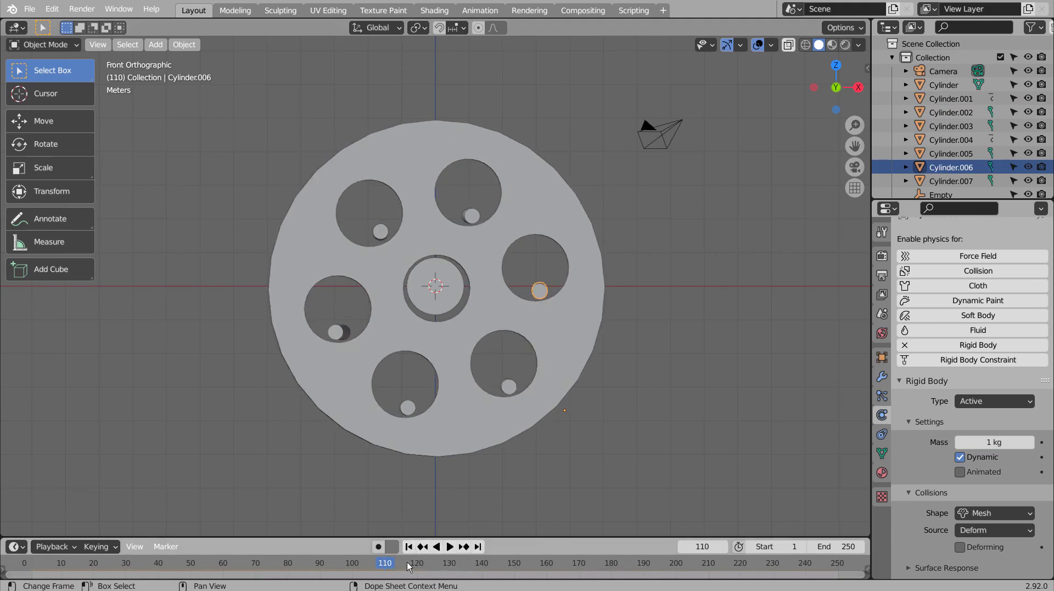
{"action": "left_click", "coordinate": [1042, 442]}
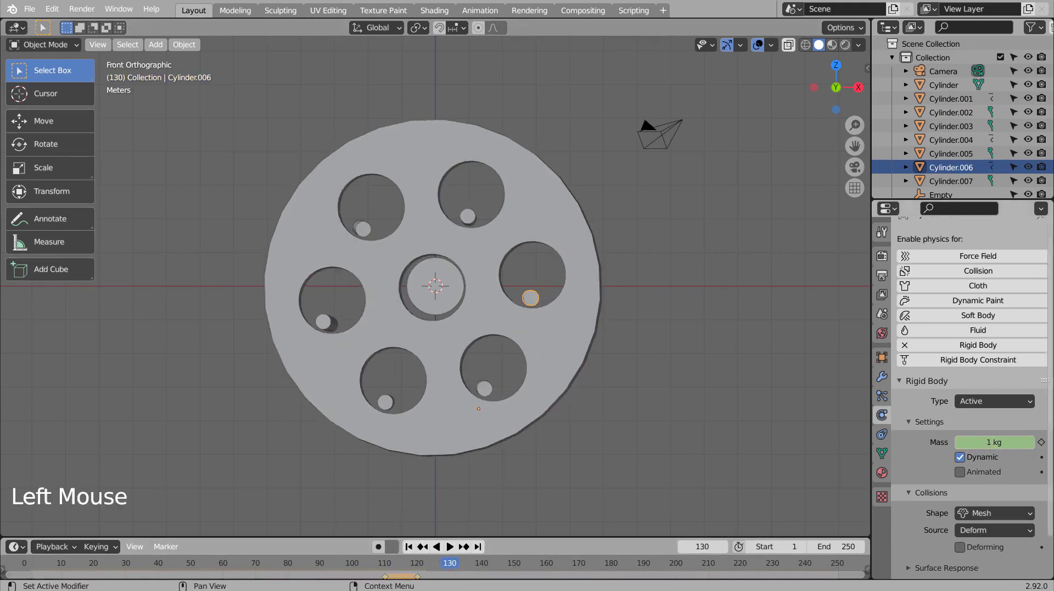
{"action": "left_click", "coordinate": [422, 546]}
{"action": "left_click", "coordinate": [422, 546]}
{"action": "left_click", "coordinate": [423, 546]}
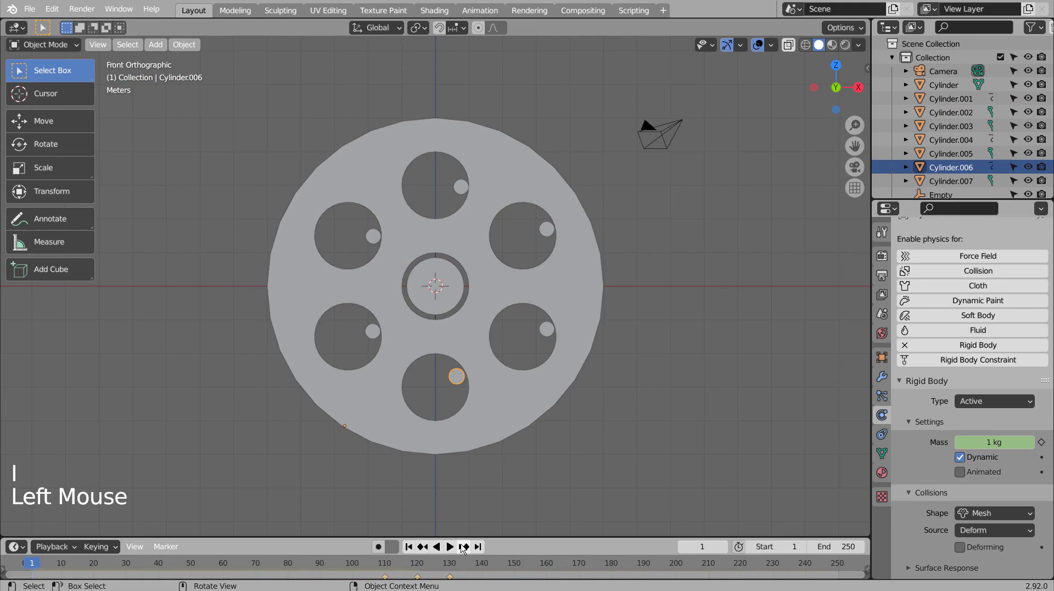
After a test run, key Cylinder.006's mass at 15 kg on frame 120 and replay from frame 1.
{"action": "left_click", "coordinate": [450, 547]}
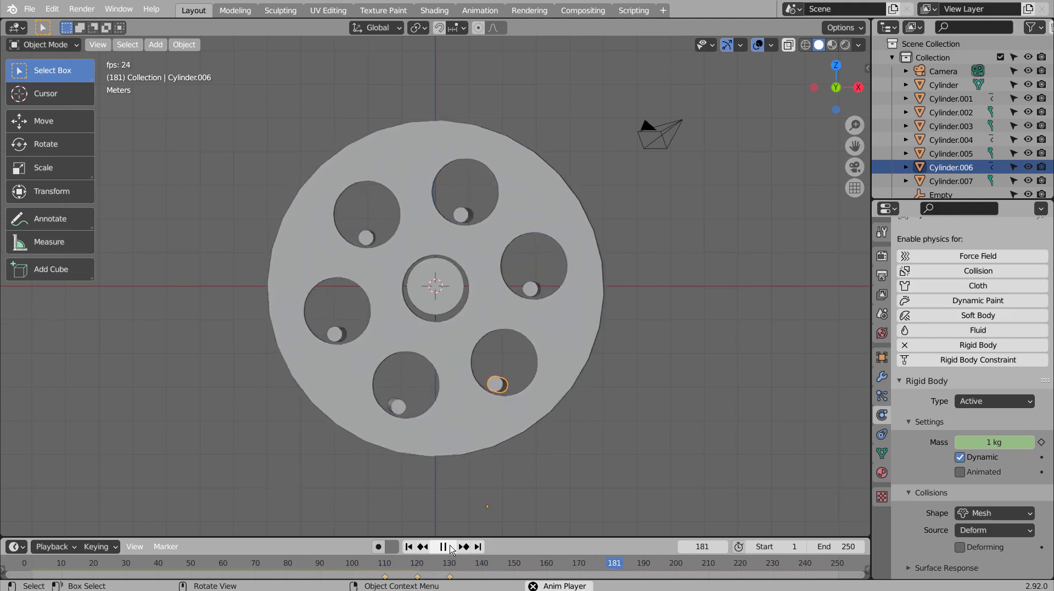
{"action": "left_click", "coordinate": [447, 547]}
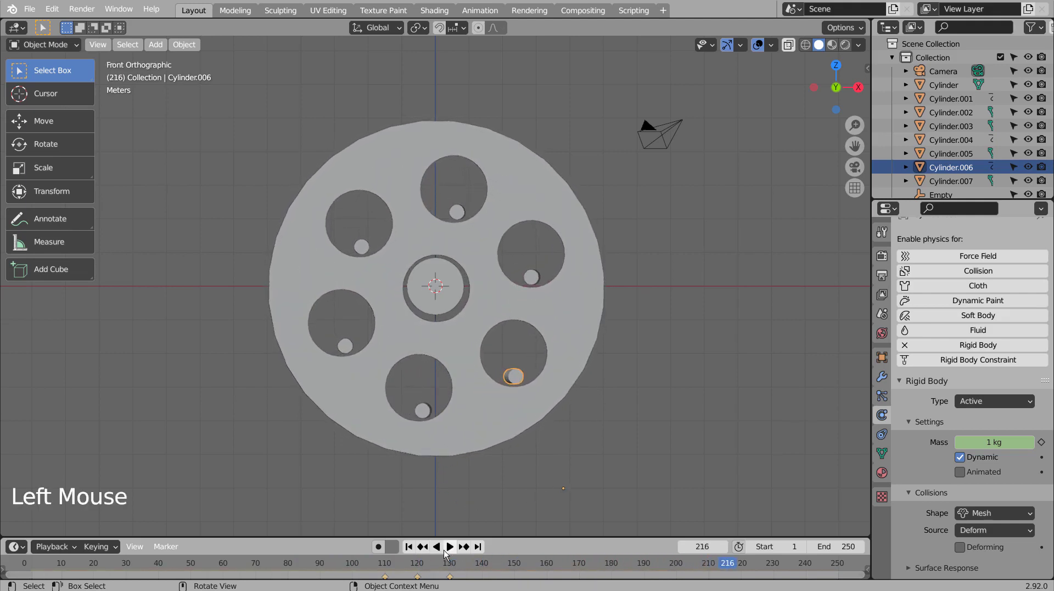
{"action": "left_click", "coordinate": [417, 566]}
{"action": "left_click", "coordinate": [983, 443]}
{"action": "type", "text": "1"}
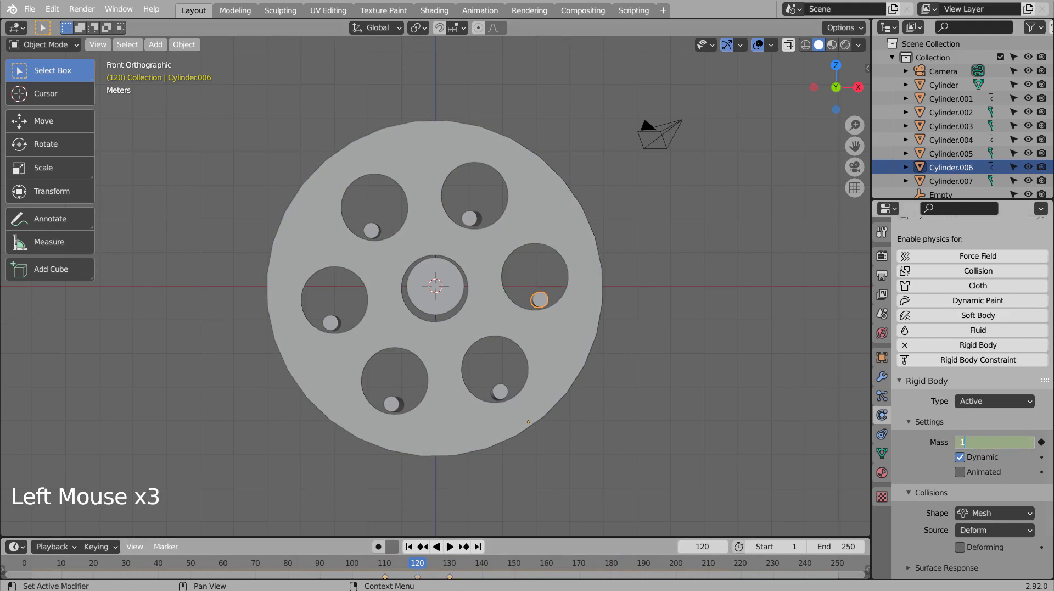
{"action": "type", "text": "5"}
{"action": "key", "text": "Return"}
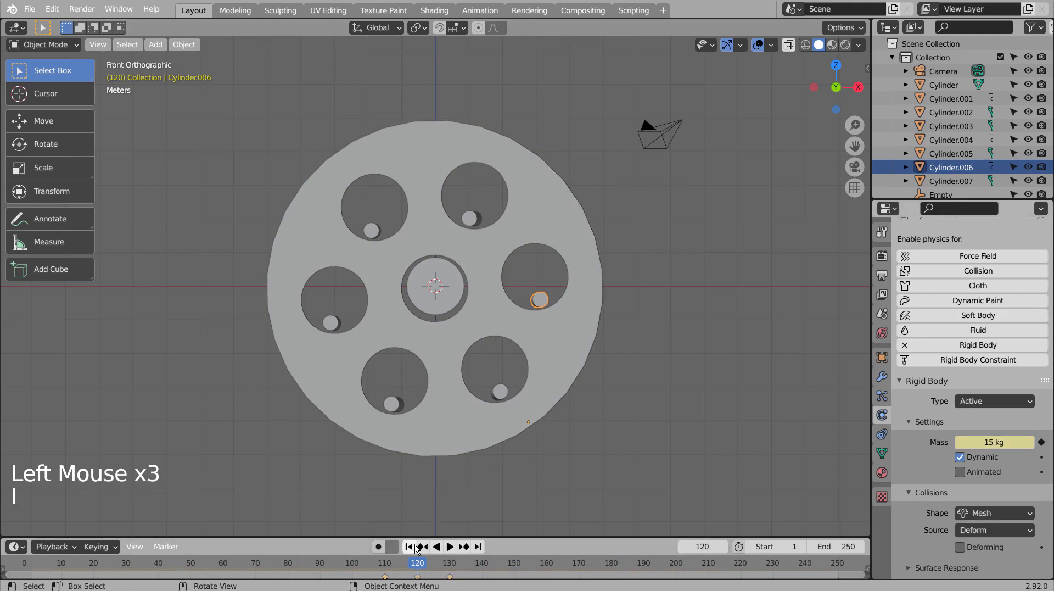
{"action": "left_click", "coordinate": [409, 547]}
{"action": "left_click", "coordinate": [449, 547]}
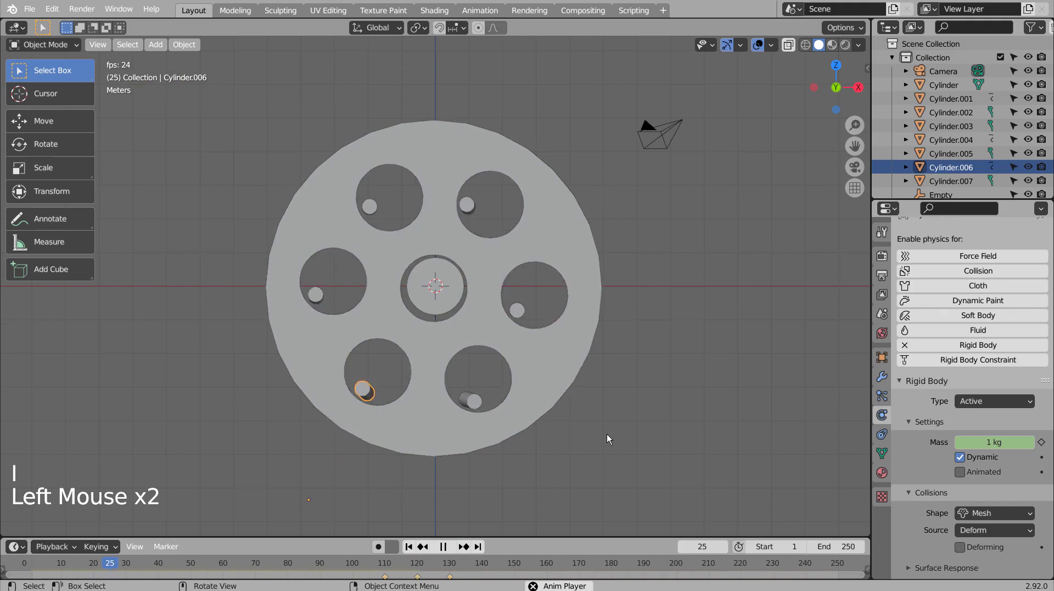